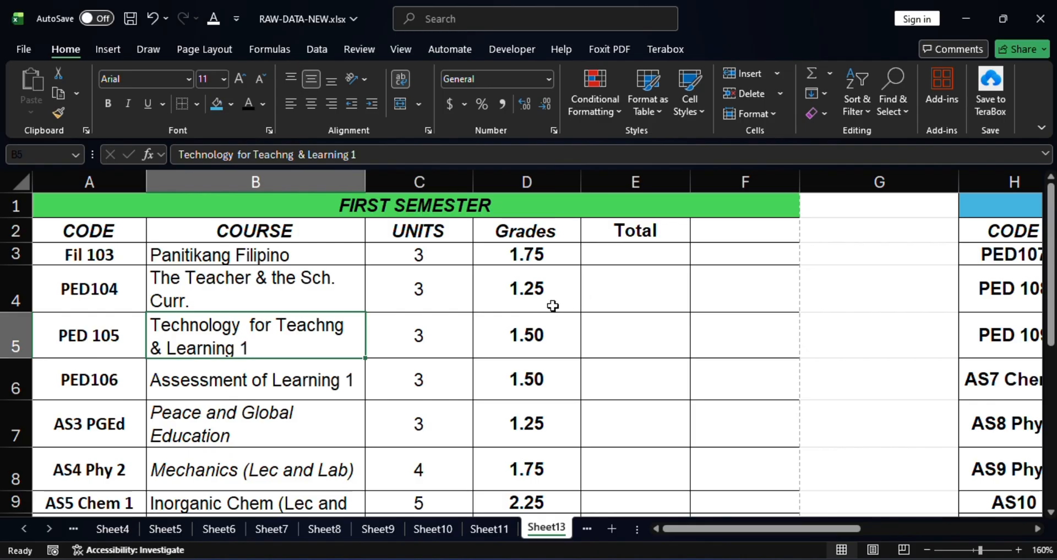
Examine the first-semester table's course codes, units, grades and TOTAL row, and the GWA formula picture below it.
scroll(553, 306, down, 2)
scroll(554, 306, up, 2)
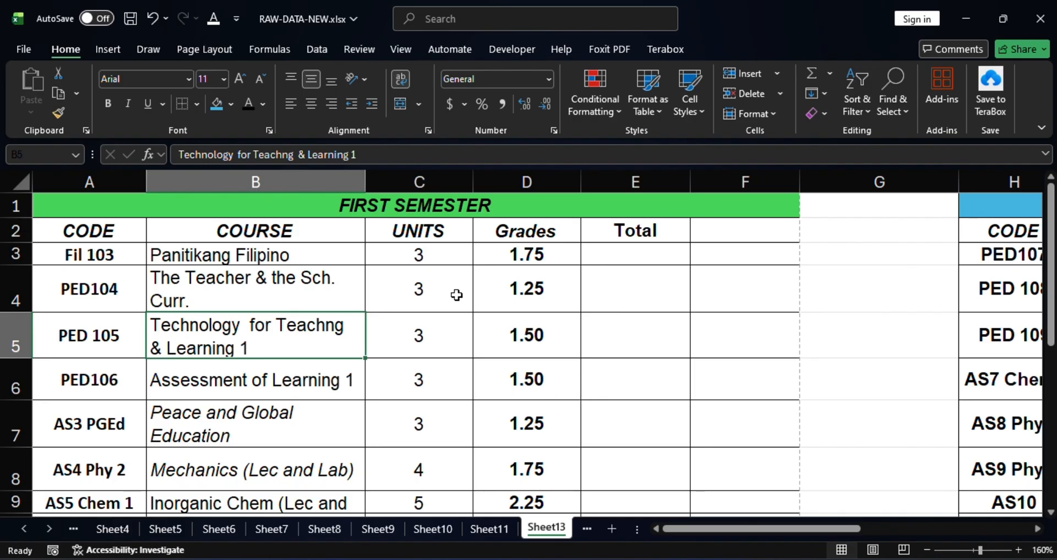
click(259, 297)
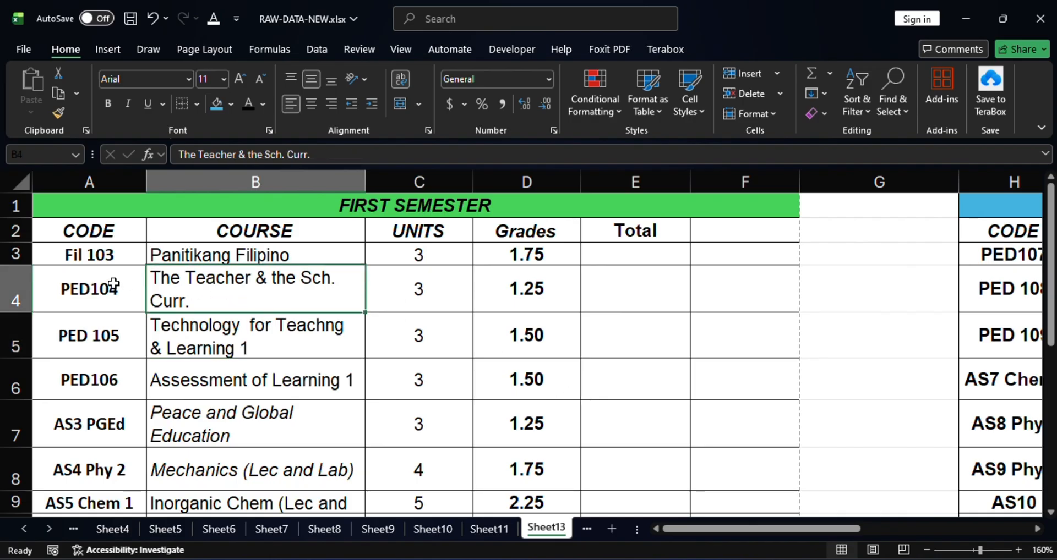
click(113, 283)
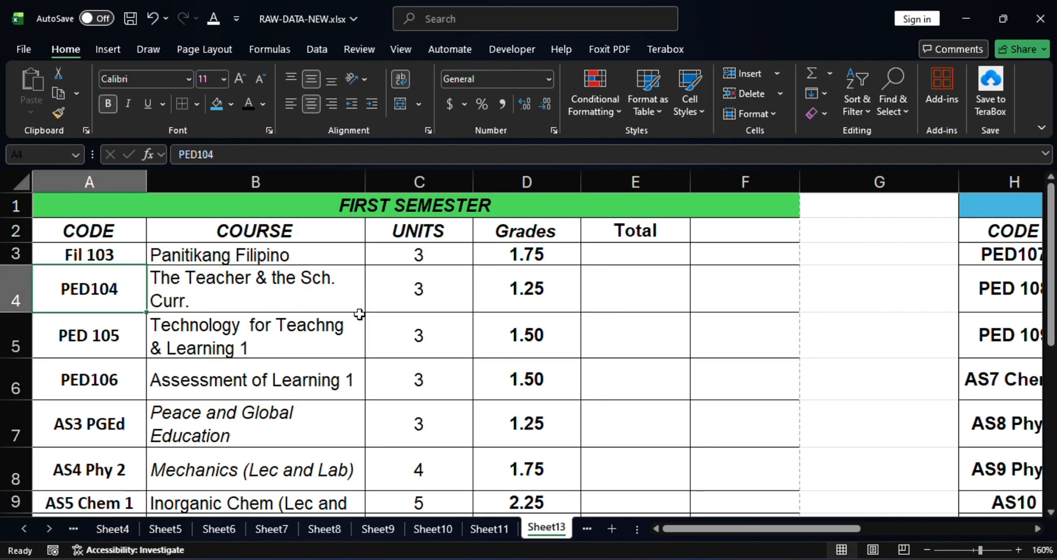
scroll(245, 288, down, 2)
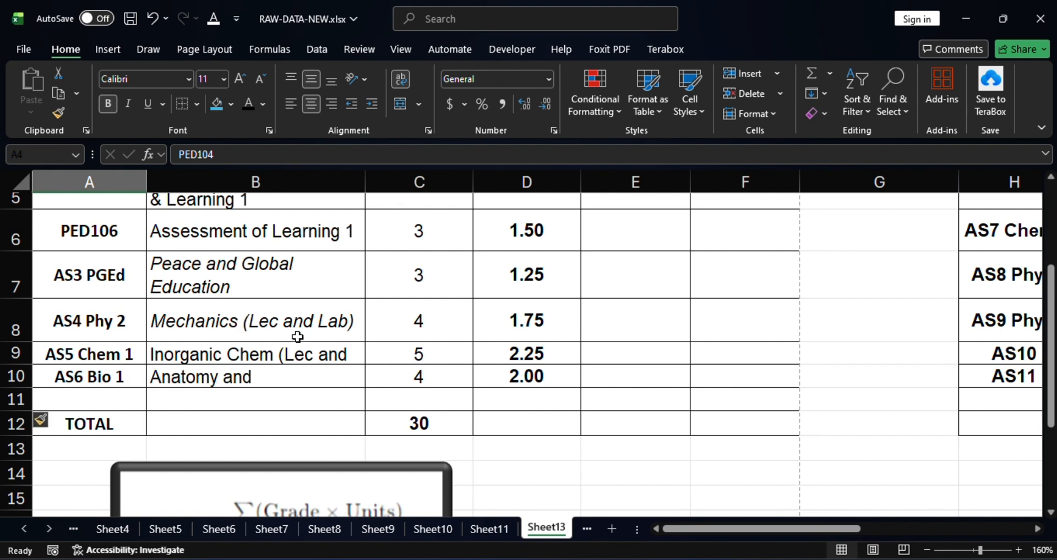
scroll(298, 337, down, 4)
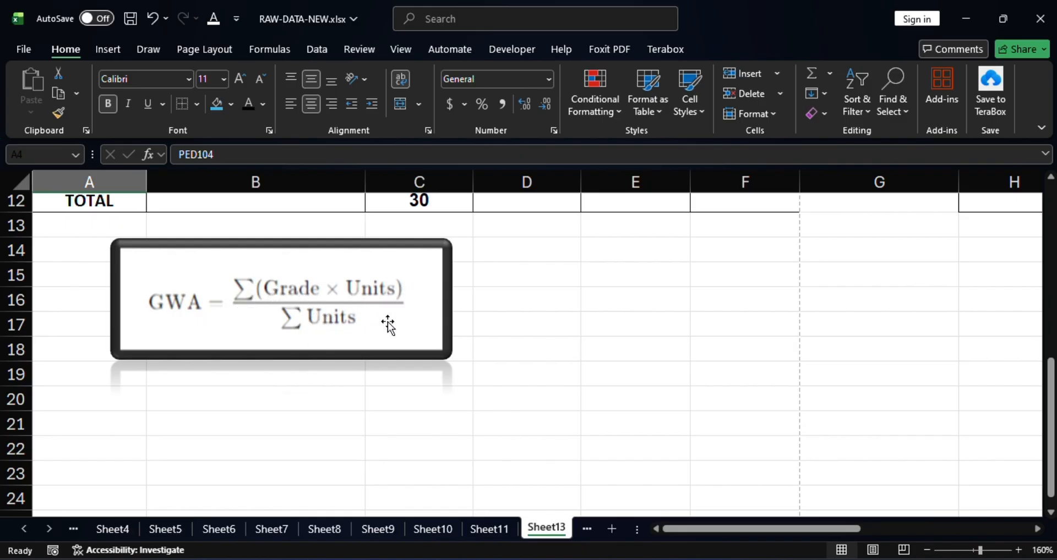
scroll(488, 333, up, 4)
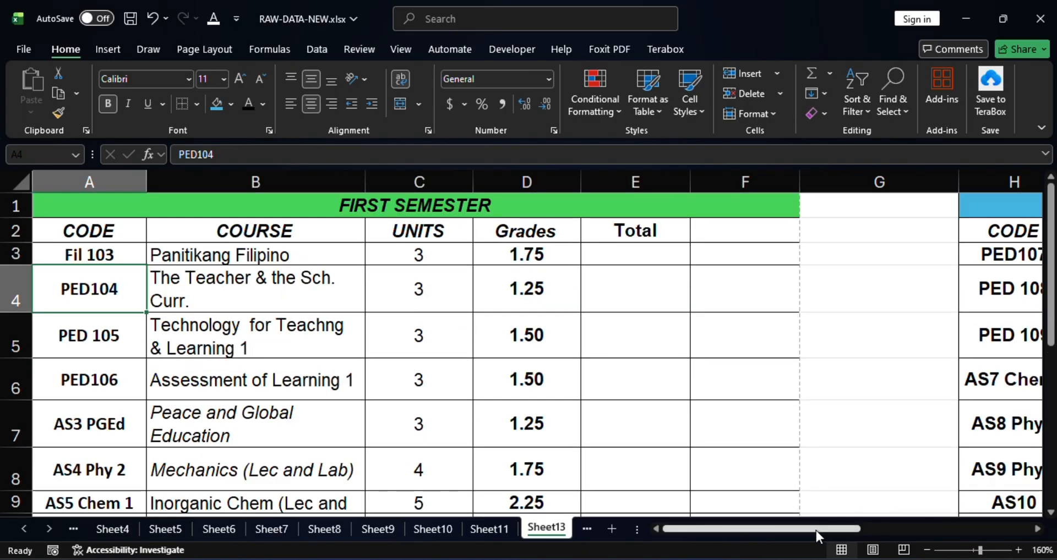
drag(816, 530, 792, 531)
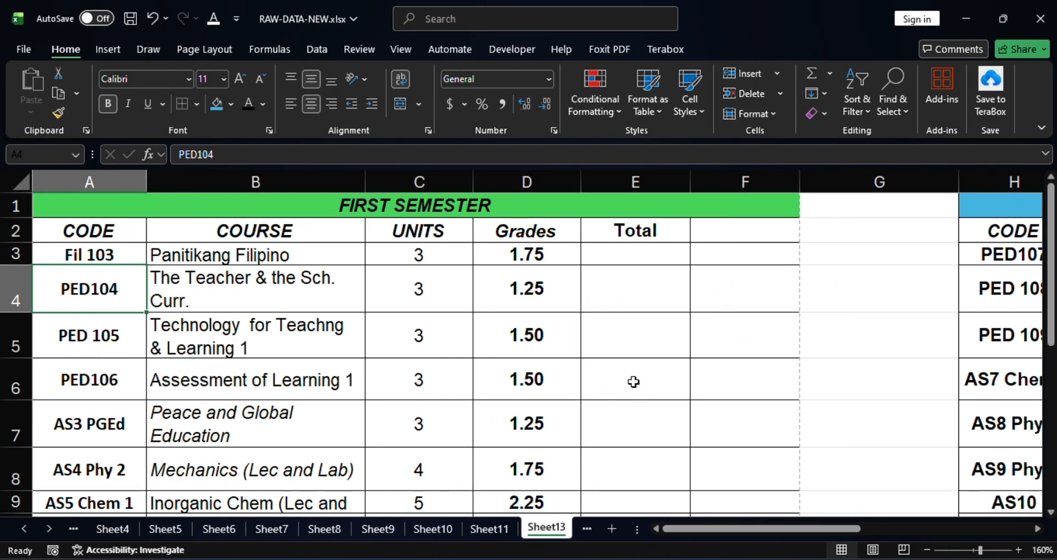
scroll(633, 382, down, 2)
click(438, 428)
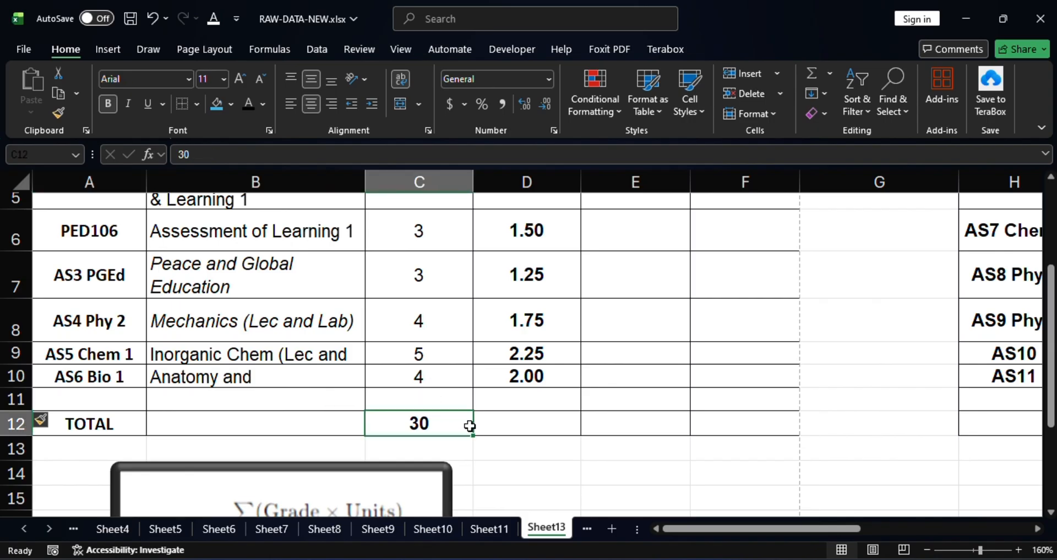
scroll(475, 424, up, 2)
scroll(421, 347, down, 4)
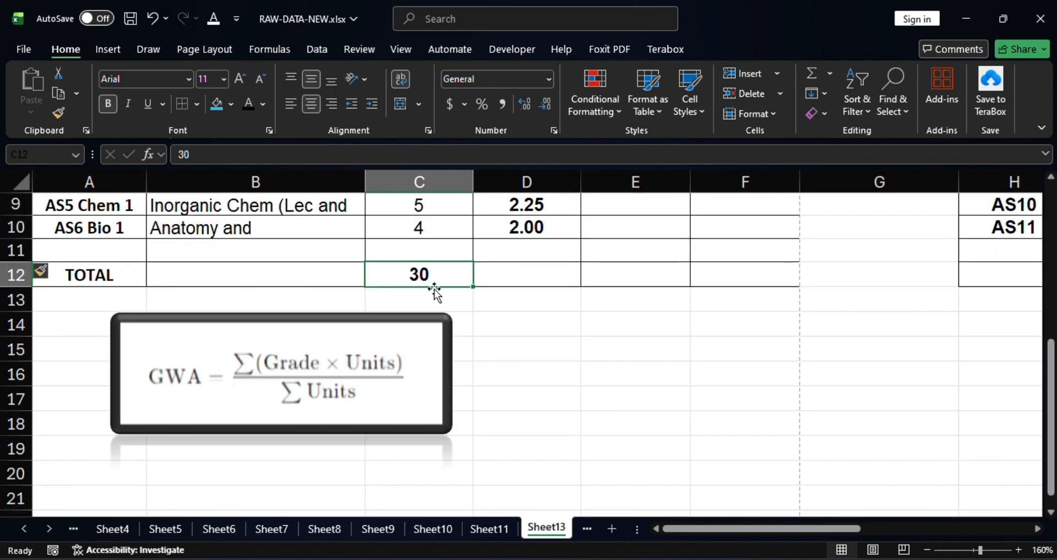
scroll(557, 330, up, 4)
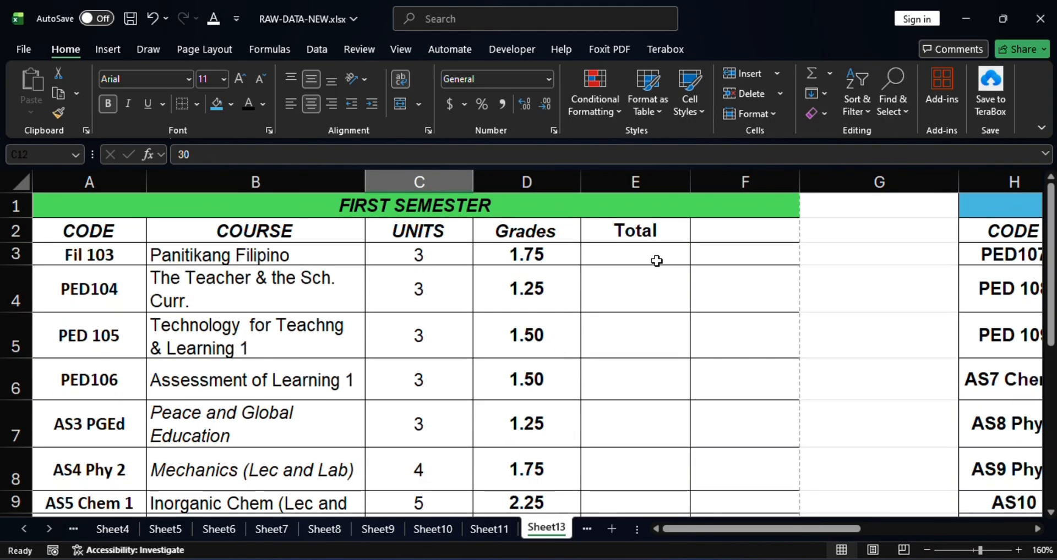
scroll(531, 315, down, 4)
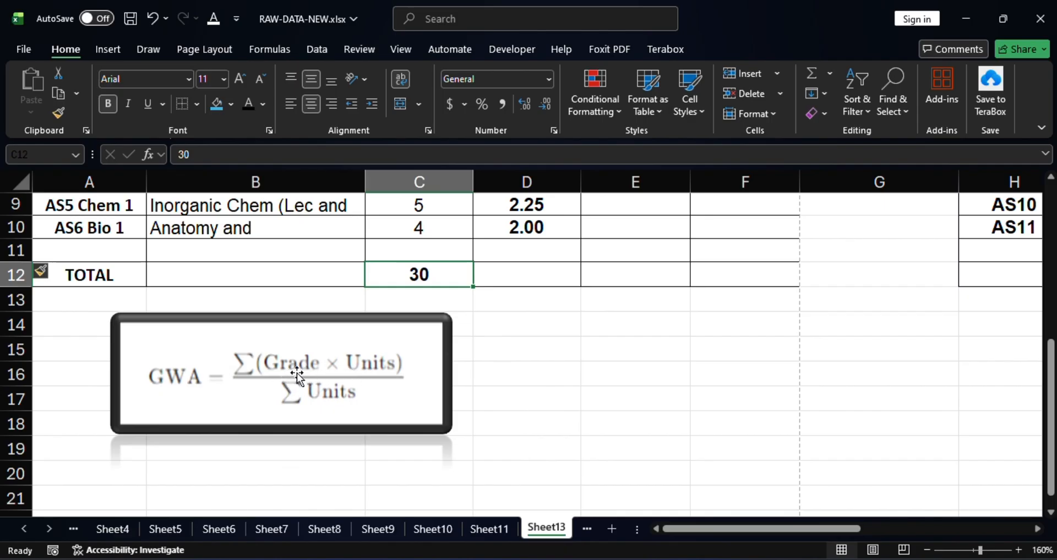
scroll(743, 352, up, 4)
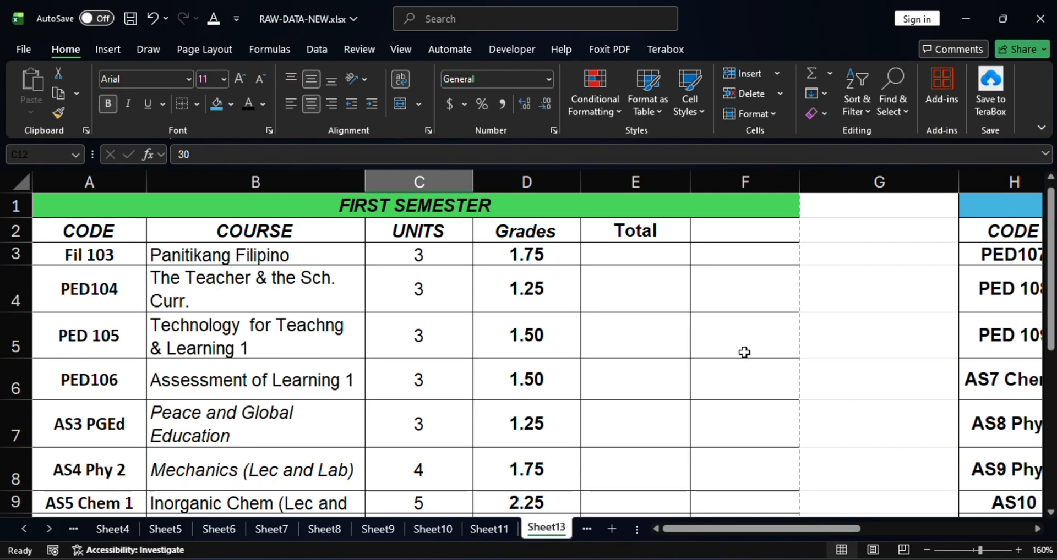
Multiply units by grade in E3 with =C3*D3 and copy the formula down the Total column through E10.
click(615, 260)
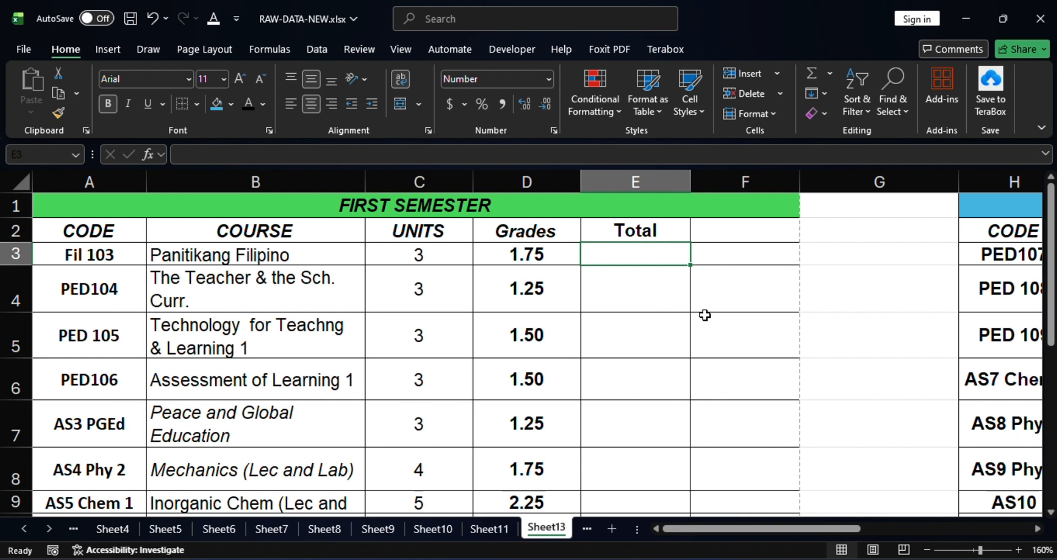
text(=)
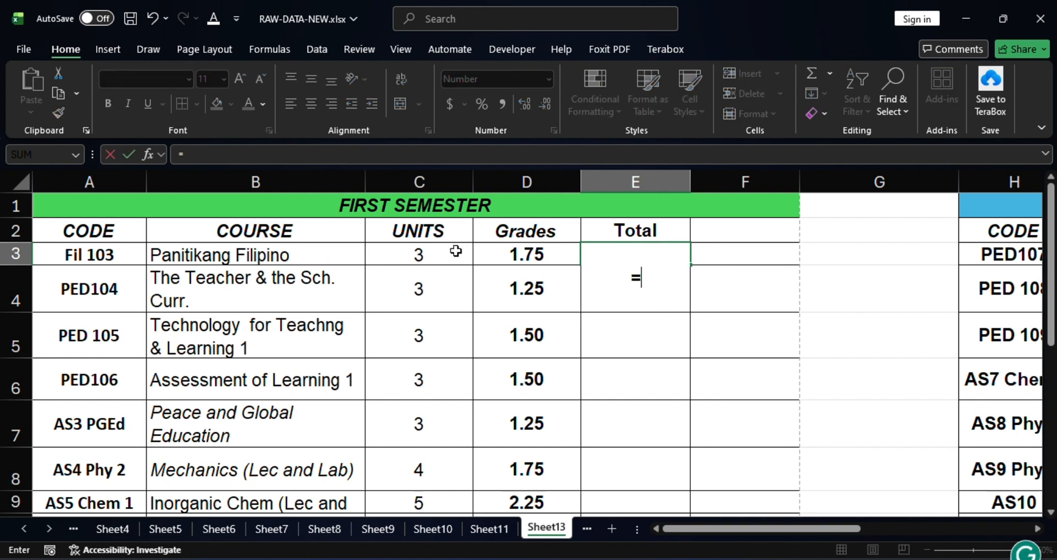
click(427, 256)
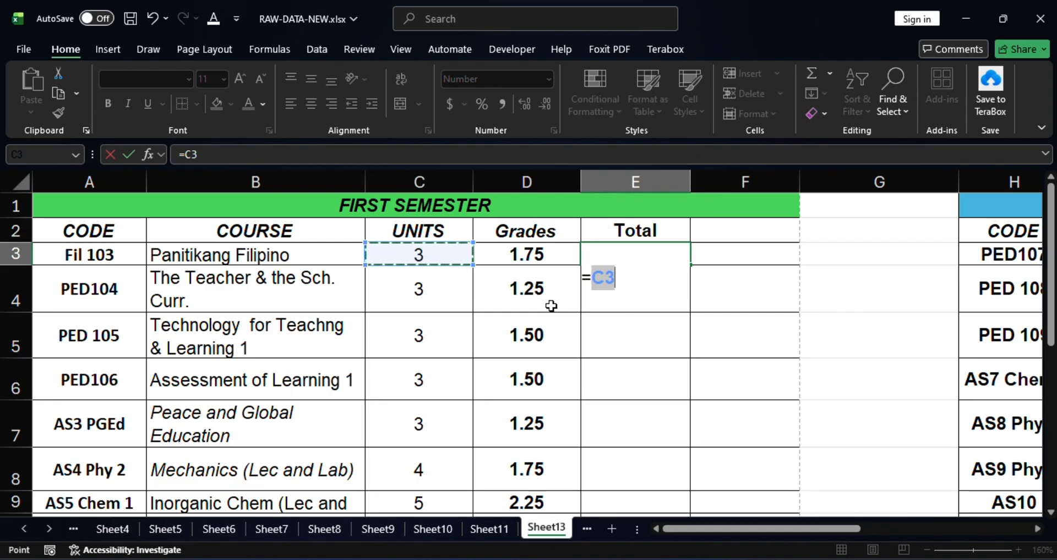
text(*)
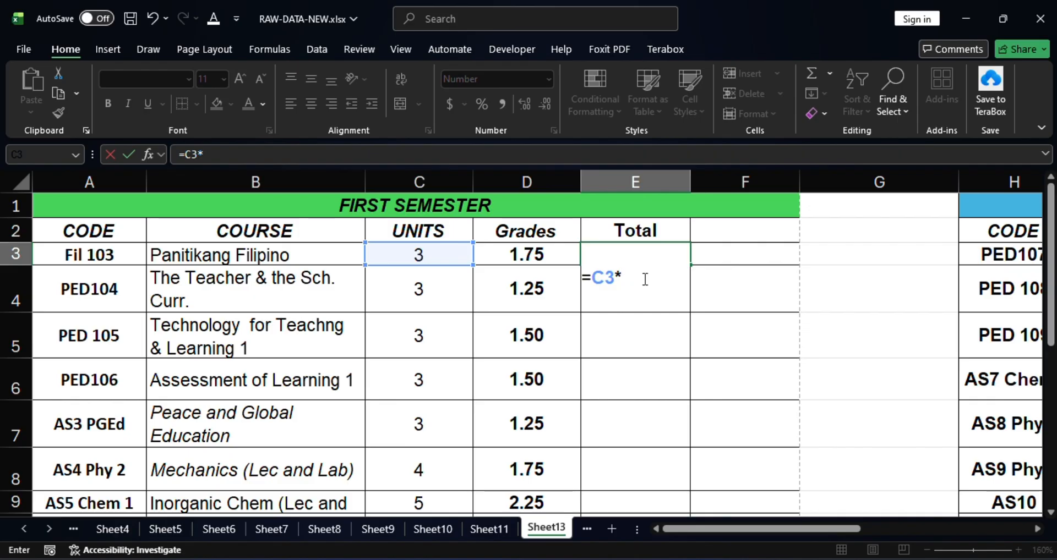
click(533, 256)
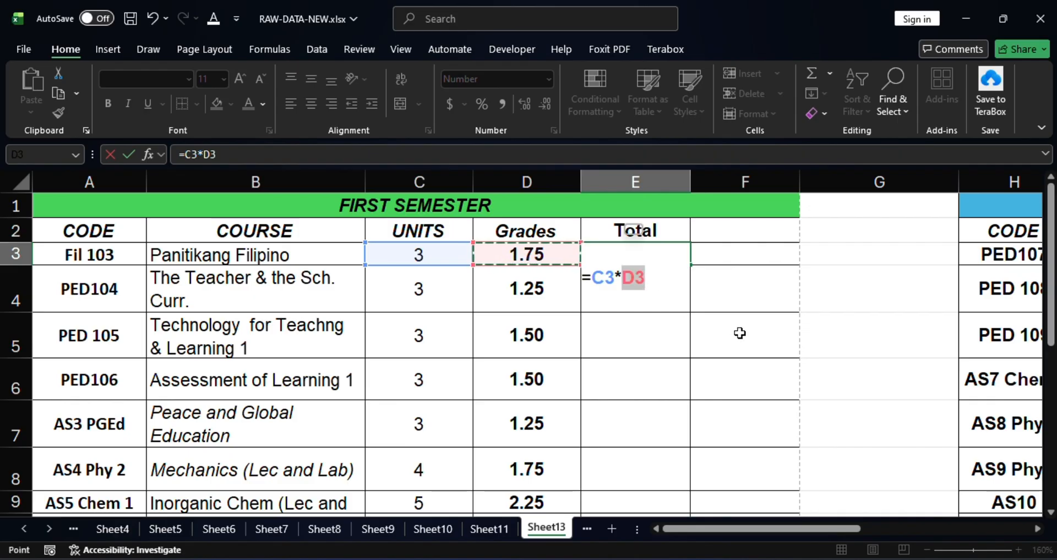
key(Return)
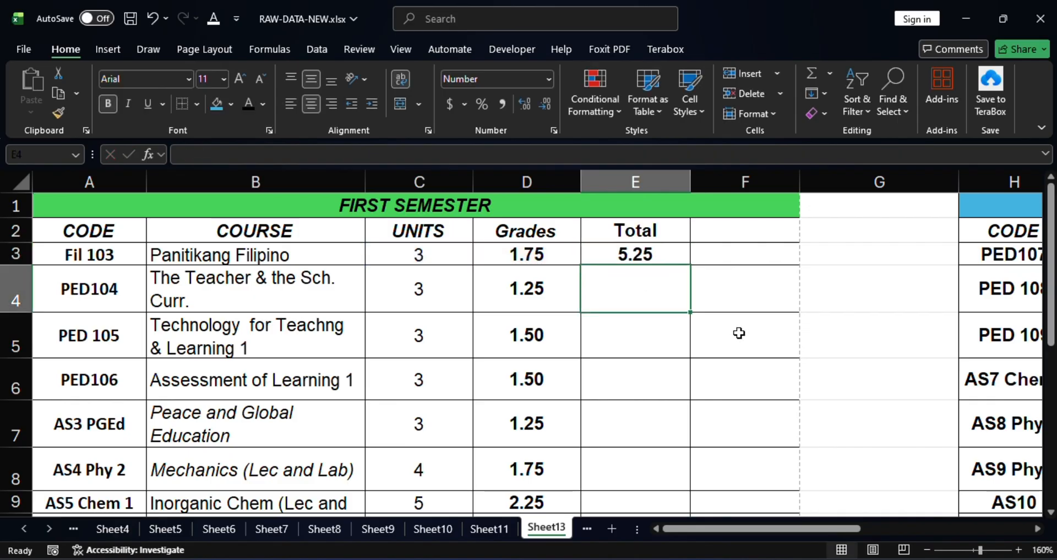
click(650, 254)
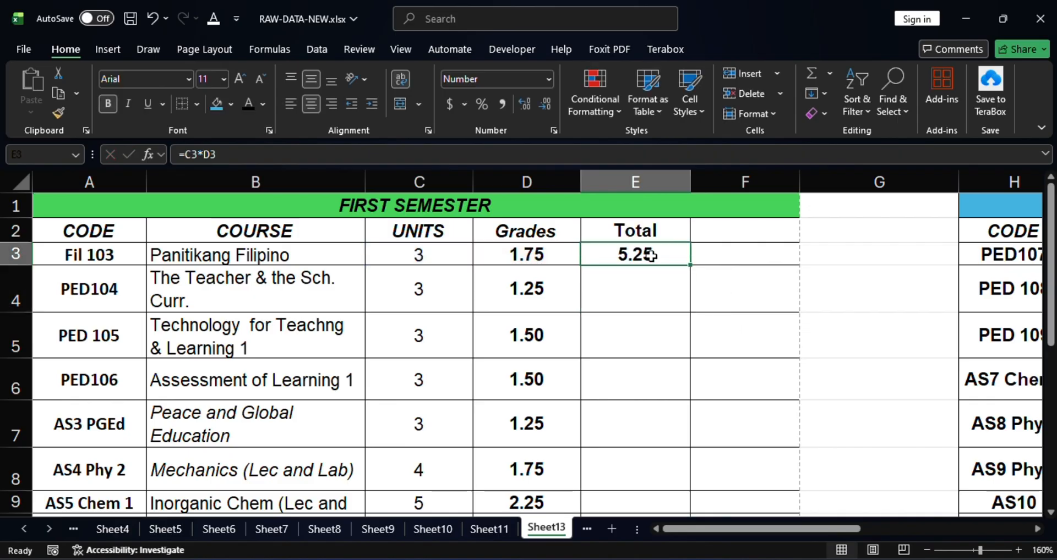
double_click(692, 267)
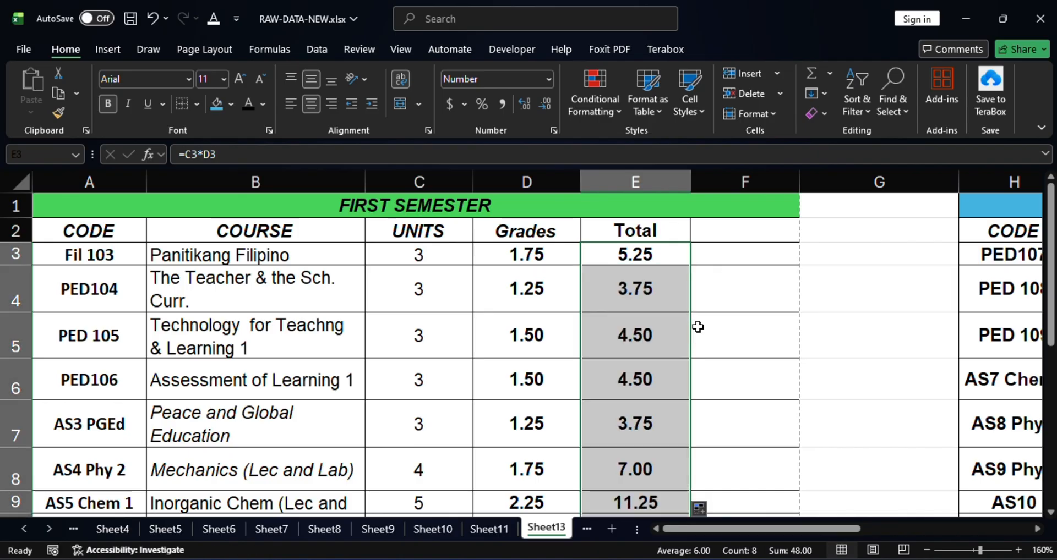
Check the copied formulas and results in the Total column, from the header down to the TOTAL row.
scroll(698, 328, down, 2)
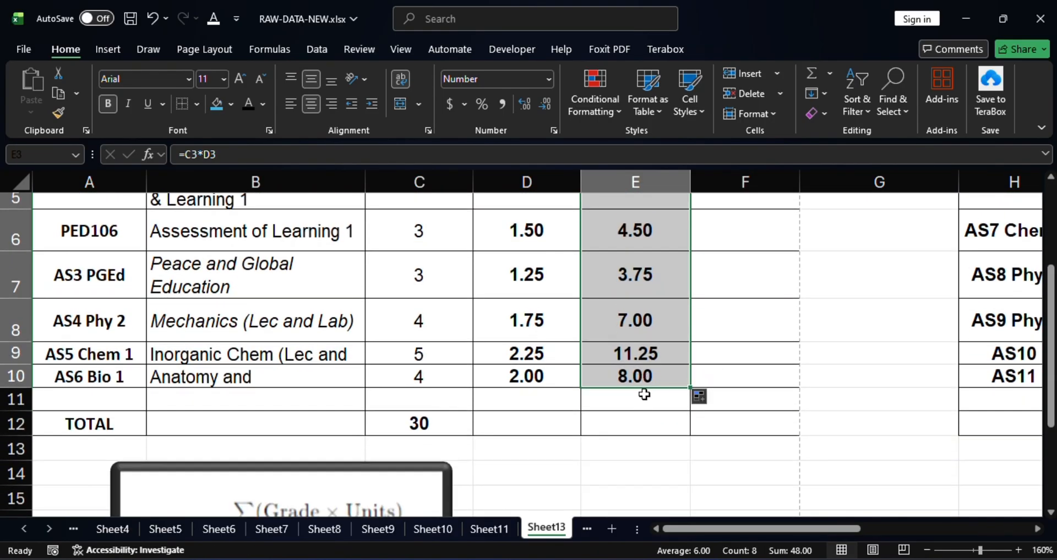
click(656, 319)
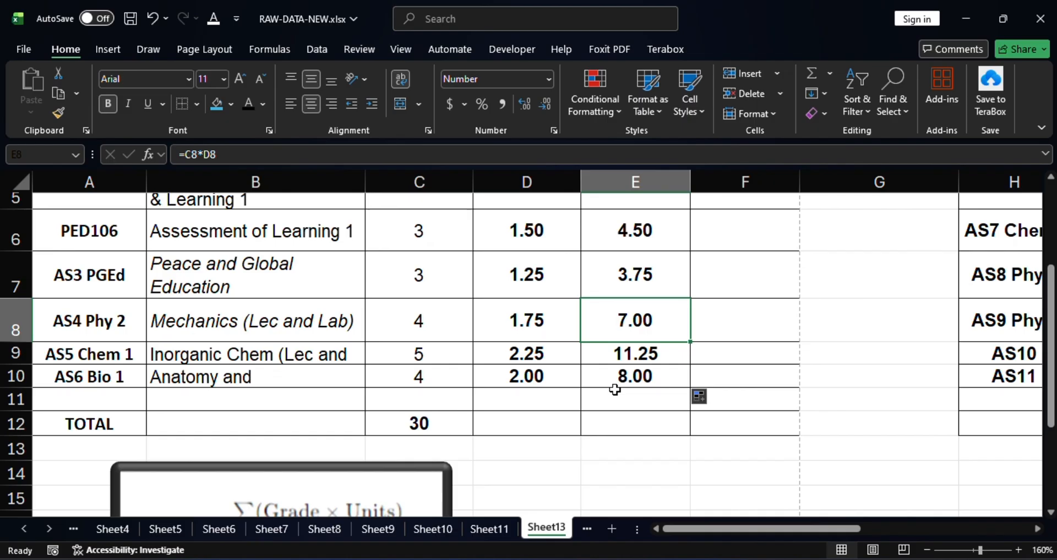
click(640, 357)
click(634, 376)
scroll(614, 377, down, 2)
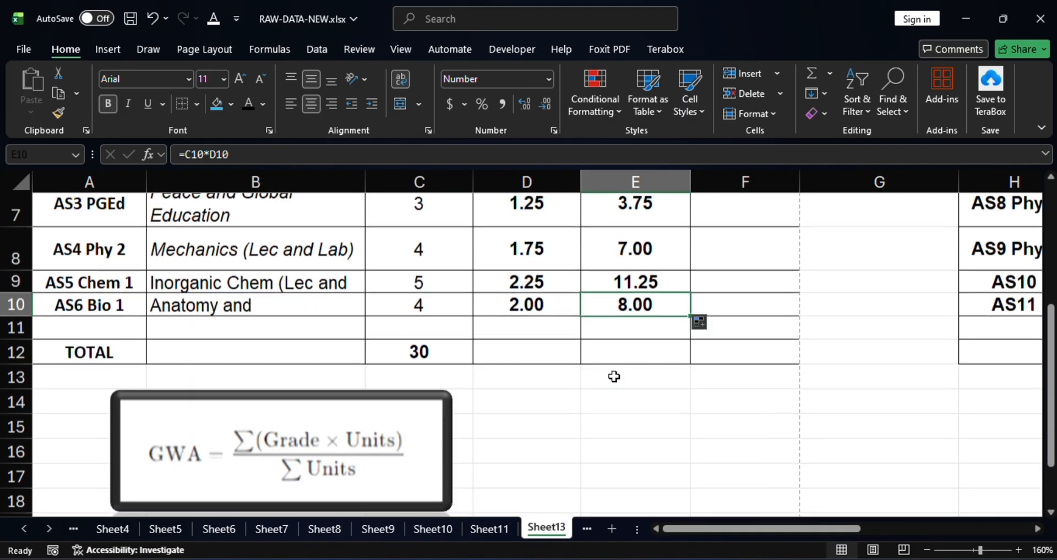
click(644, 352)
scroll(647, 308, up, 2)
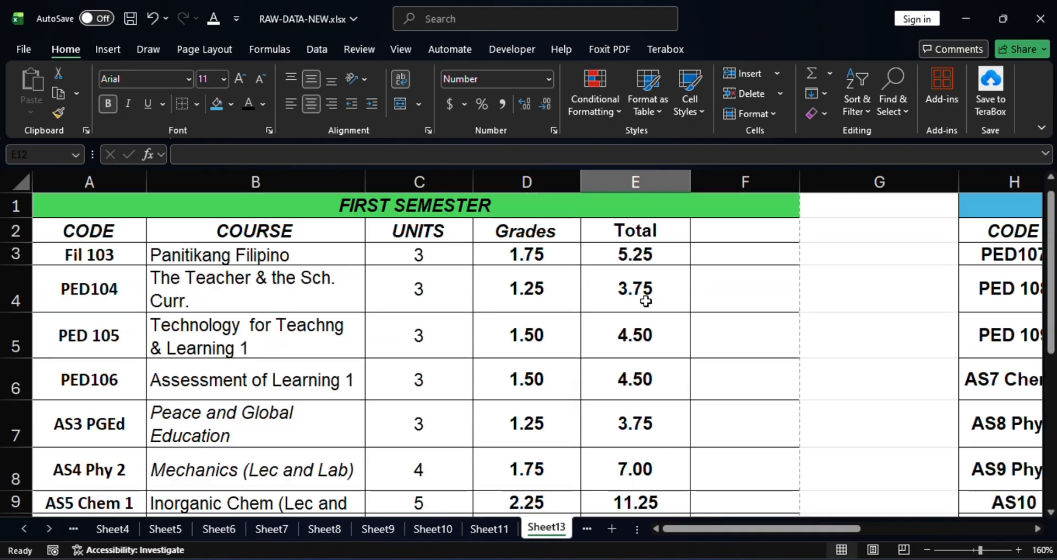
click(637, 237)
scroll(639, 267, down, 1)
scroll(639, 266, up, 1)
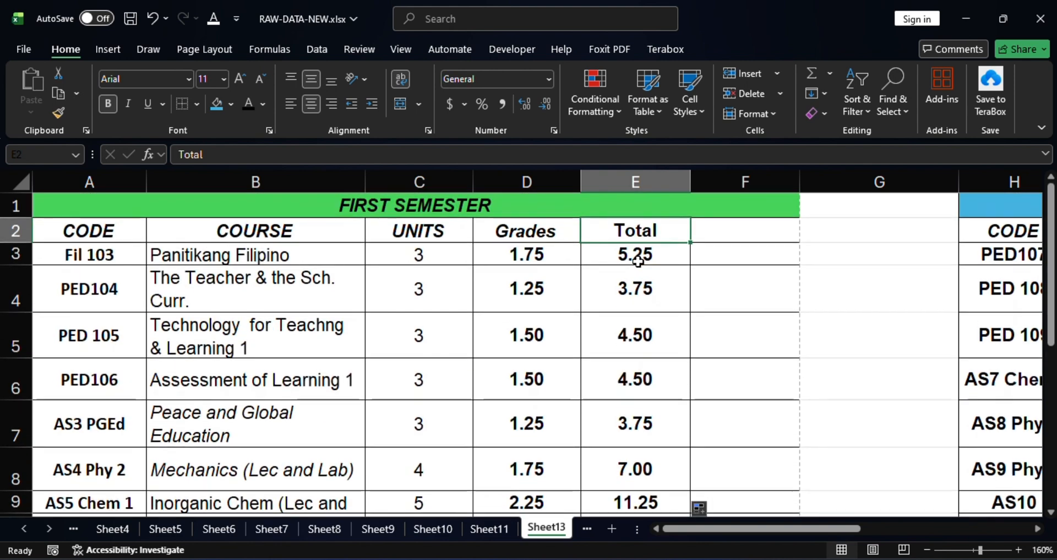
scroll(635, 275, down, 2)
Add up the Total column's grade-times-units products in the TOTAL row with =SUM(E3:E10) in E12.
click(632, 349)
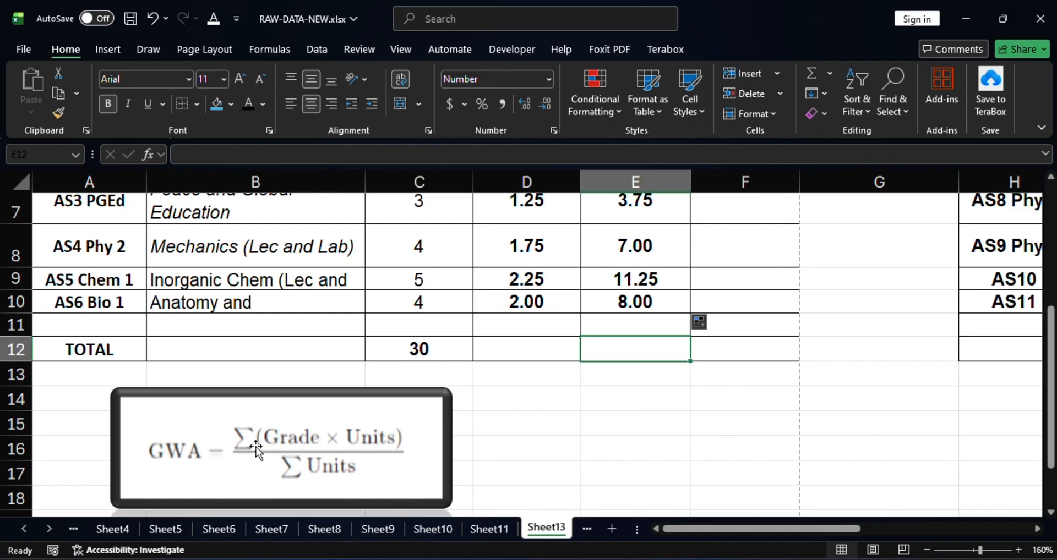
scroll(256, 447, down, 2)
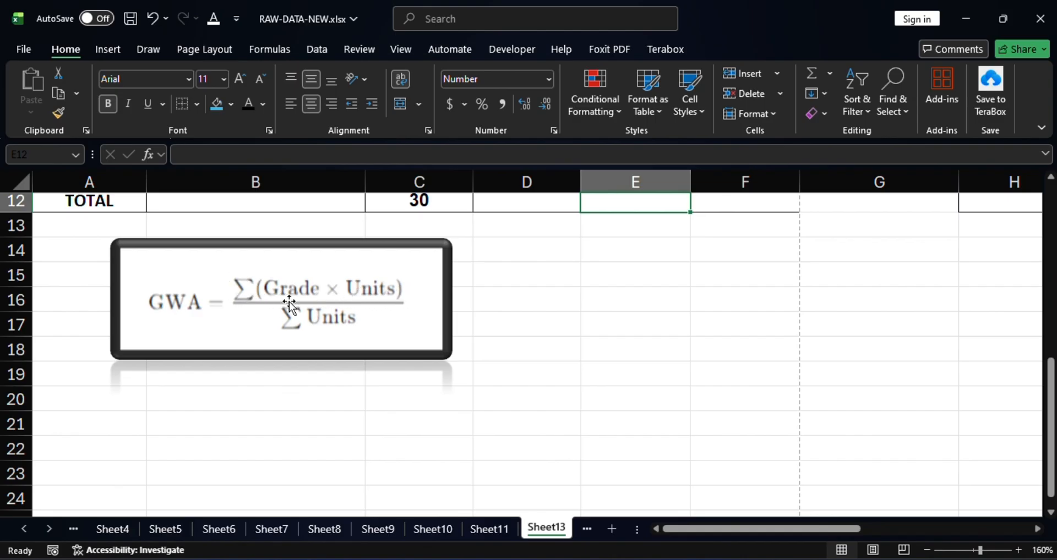
scroll(766, 322, up, 5)
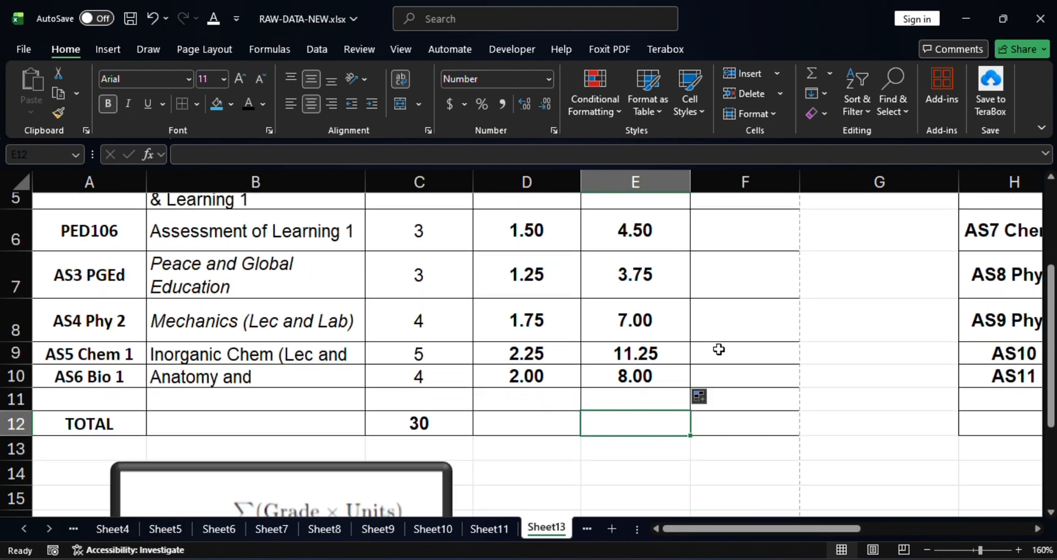
scroll(719, 350, down, 1)
scroll(718, 350, up, 1)
text(=s)
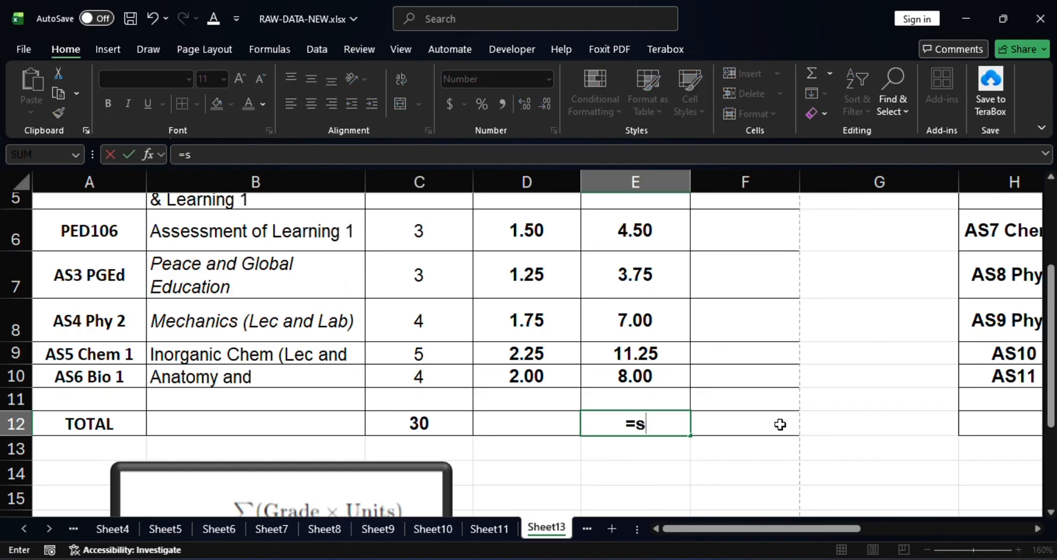
text(um)
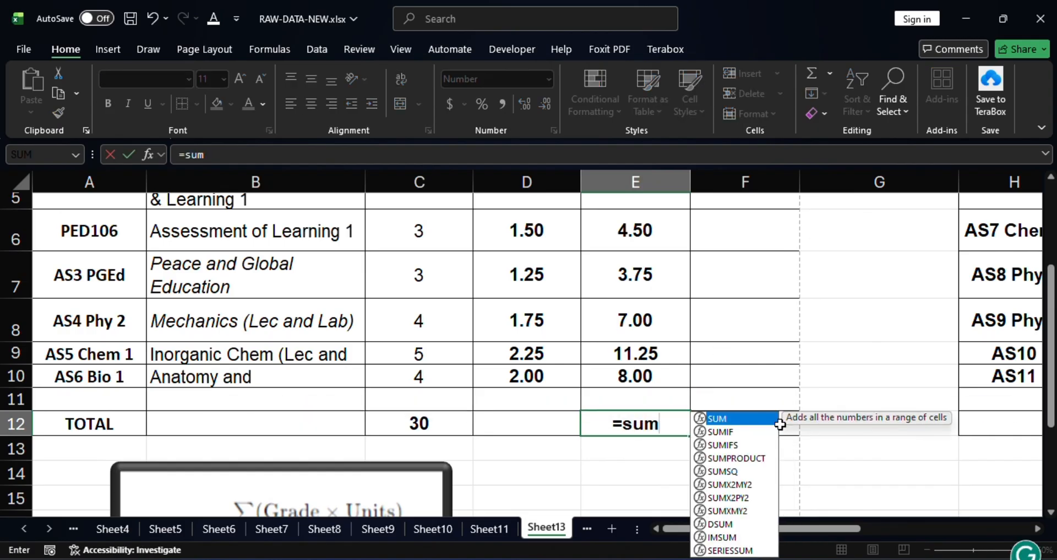
double_click(723, 420)
scroll(646, 404, up, 1)
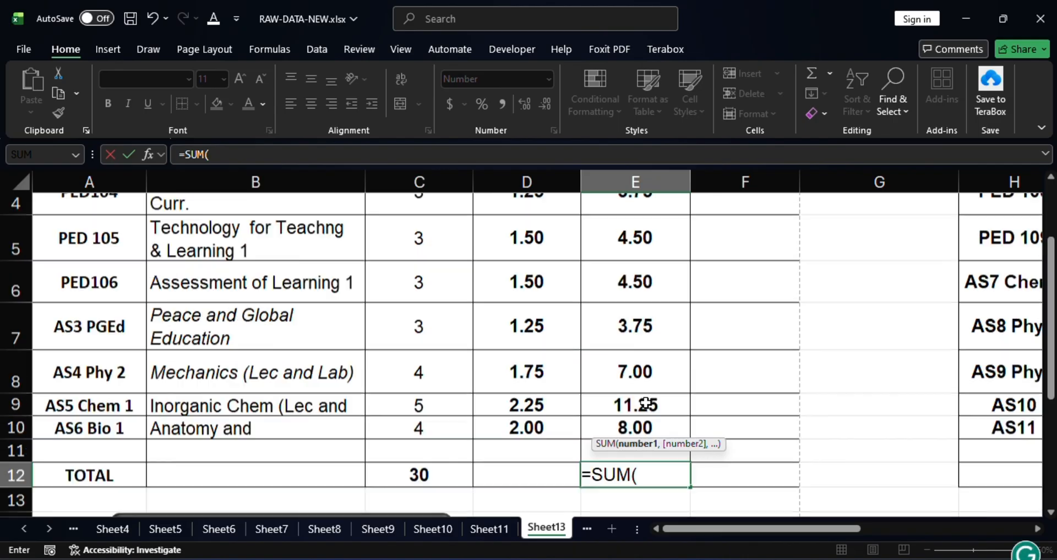
scroll(647, 404, up, 1)
click(646, 256)
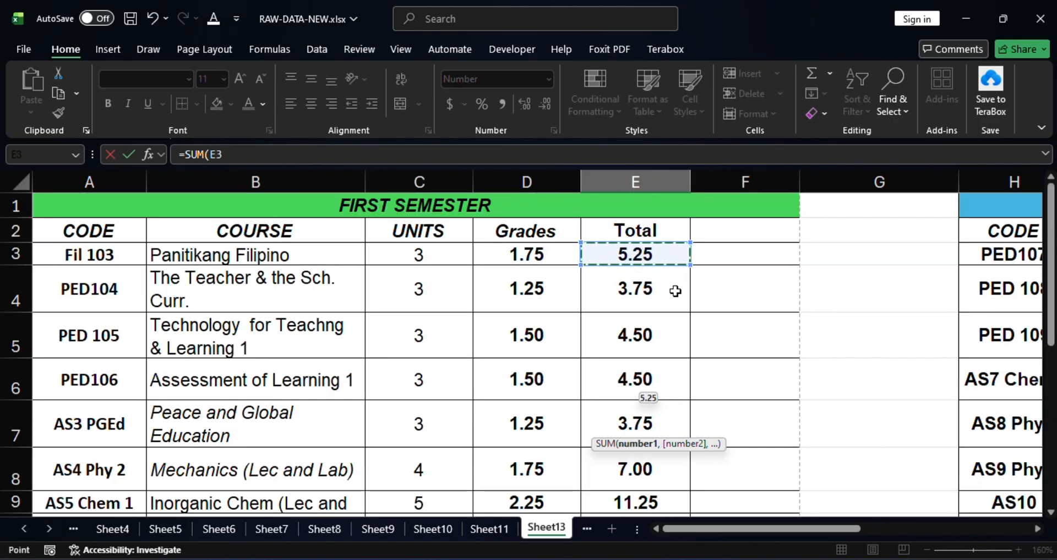
scroll(675, 291, down, 2)
scroll(673, 297, up, 2)
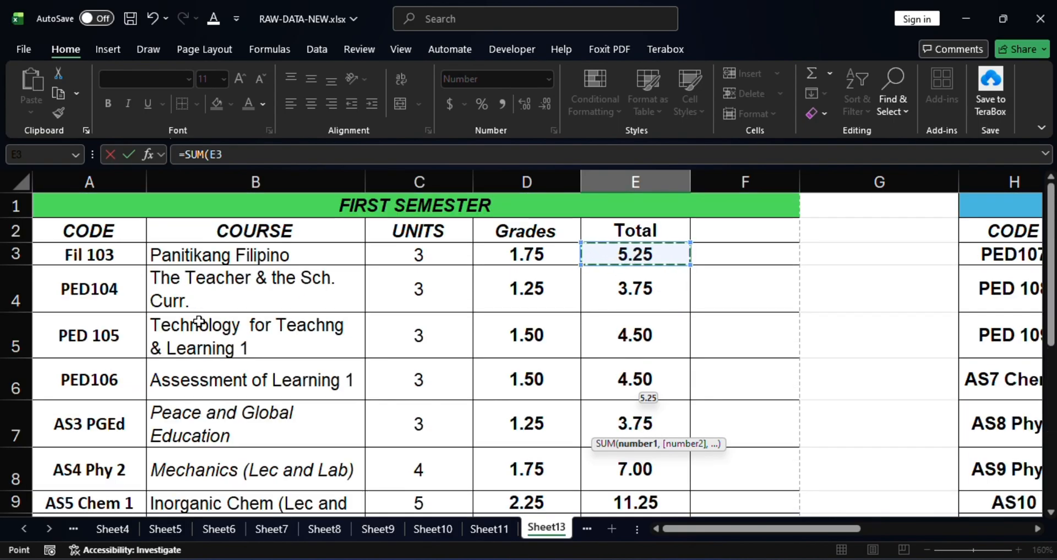
scroll(624, 337, down, 2)
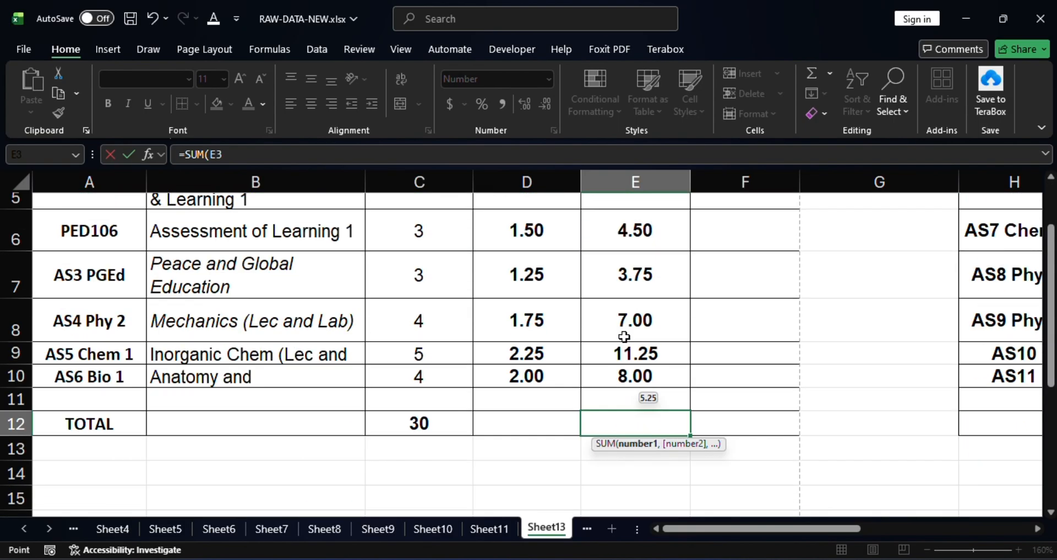
shift+click(630, 378)
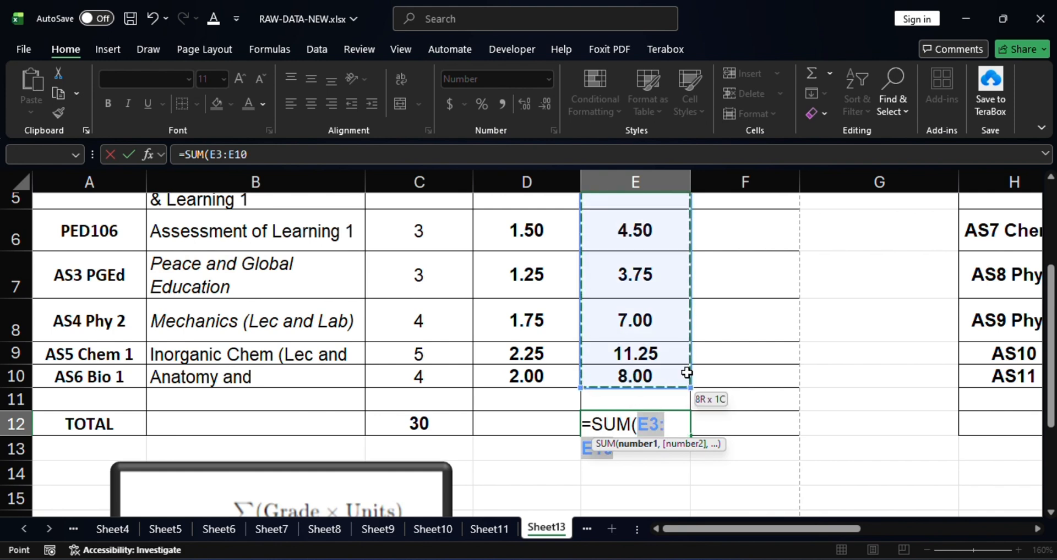
scroll(689, 375, down, 1)
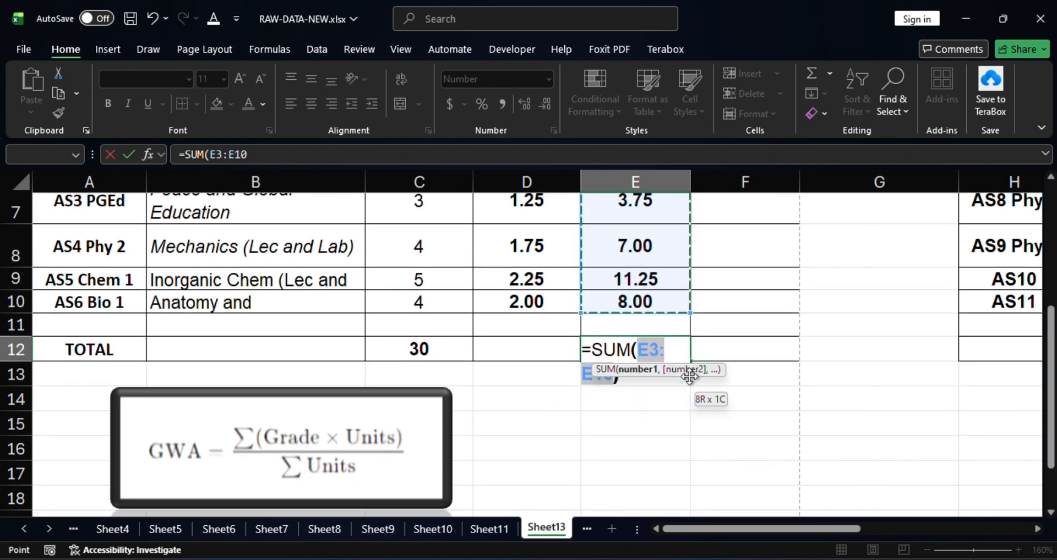
text())
key(Return)
Check the sum formula in E12 and its result against the Total column's entries.
click(634, 426)
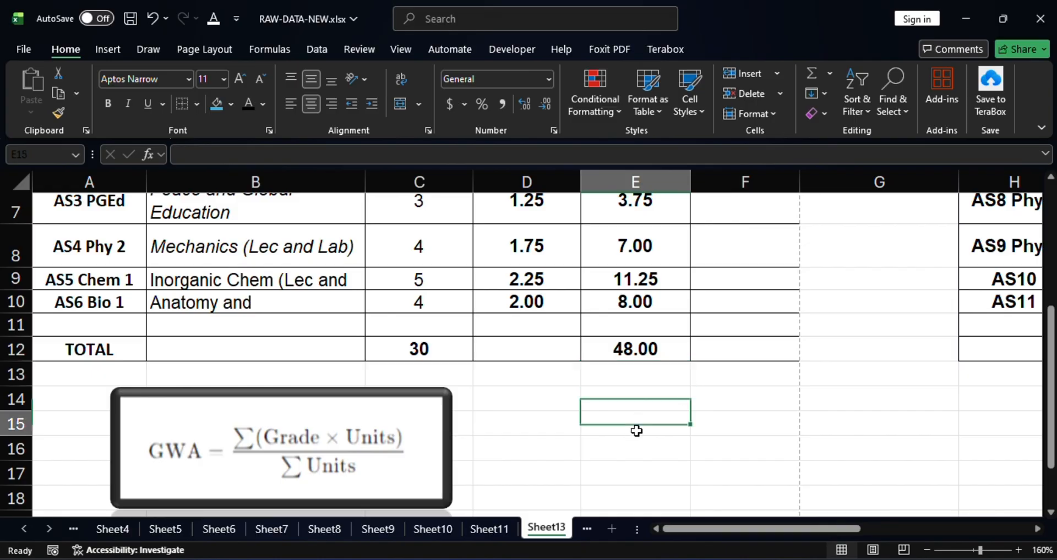
click(623, 346)
click(653, 403)
click(633, 345)
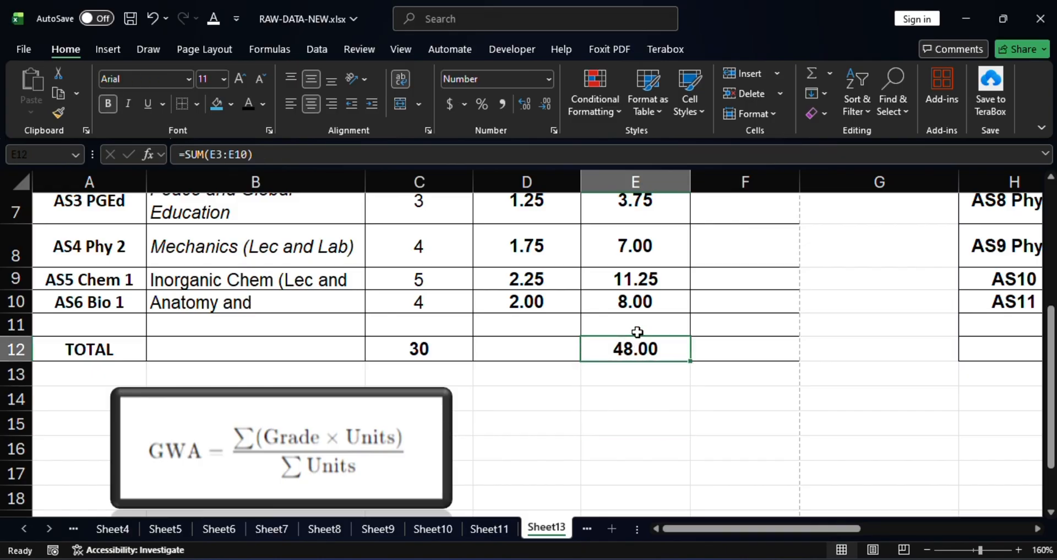
scroll(636, 337, up, 1)
scroll(639, 336, down, 1)
click(637, 392)
click(638, 350)
Merge and center D14:D15 with the label GWA, and merge and center F14:F15 as well.
scroll(570, 401, down, 1)
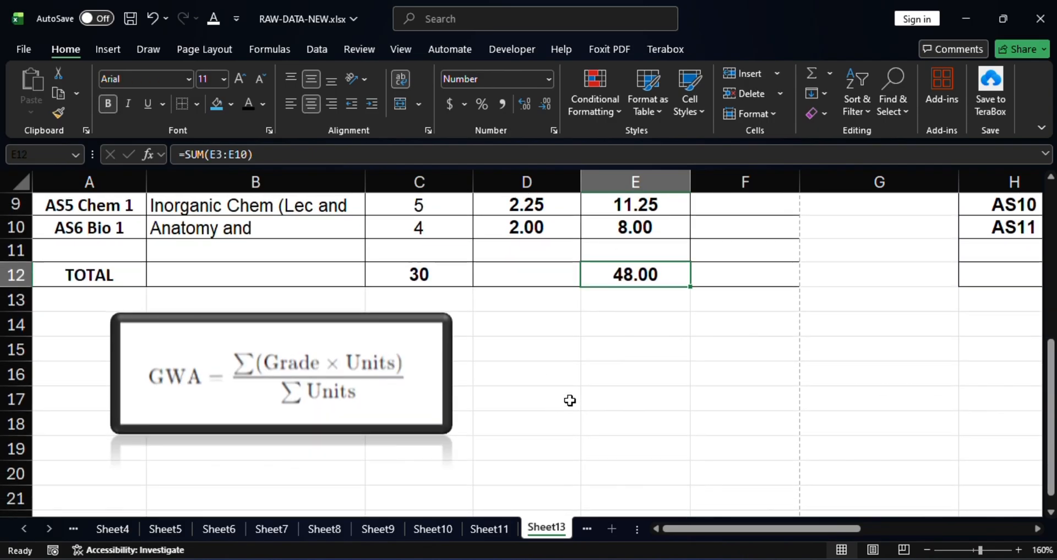
drag(530, 324, 530, 339)
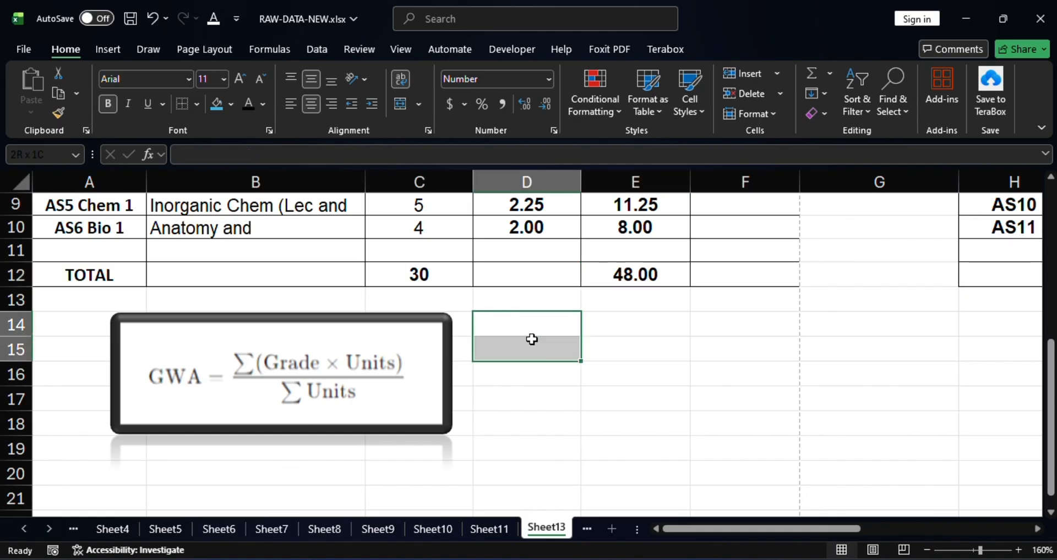
click(415, 104)
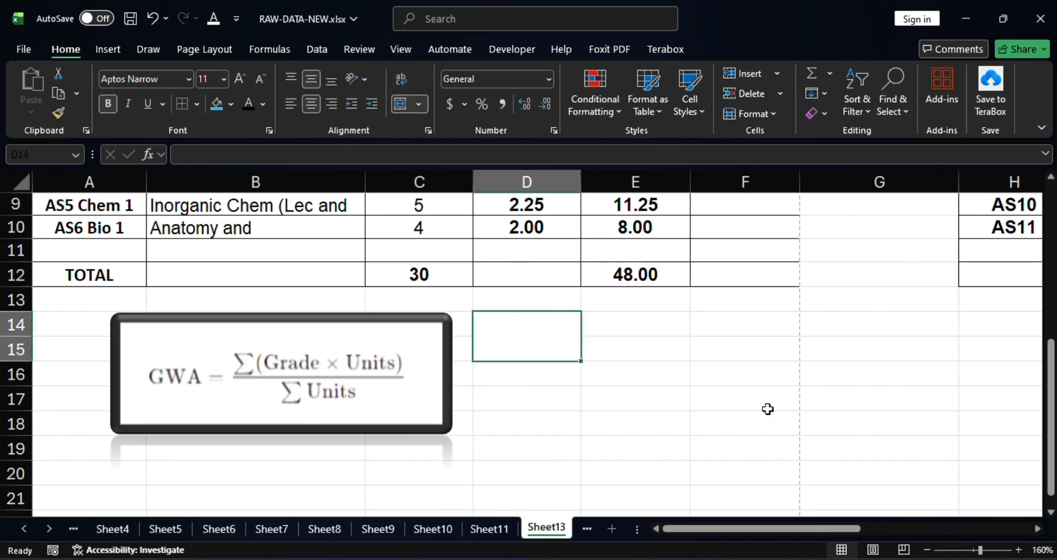
text(GWA)
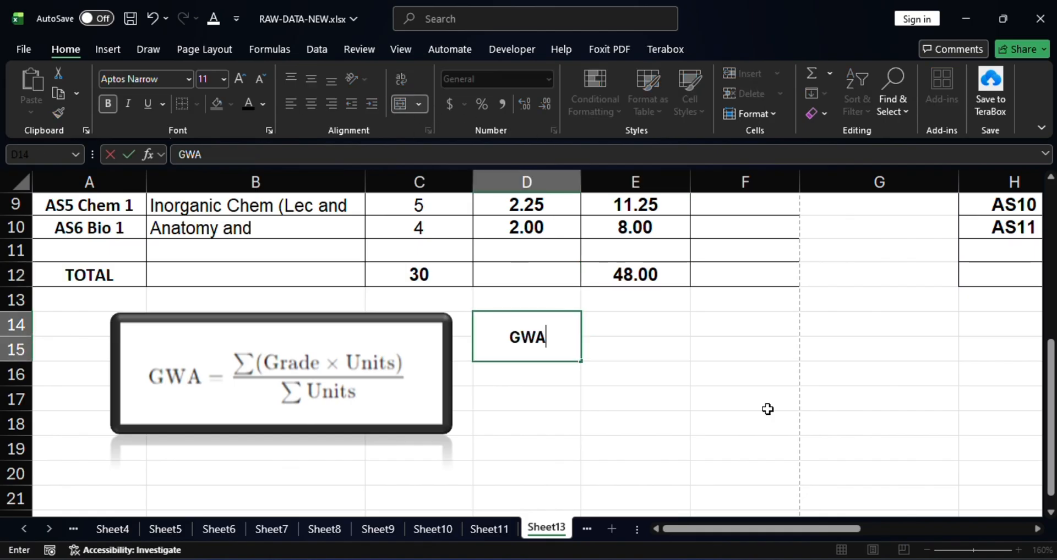
key(Tab)
mouse_move(725, 337)
mouse_down()
mouse_move(734, 330)
mouse_move(742, 348)
mouse_up()
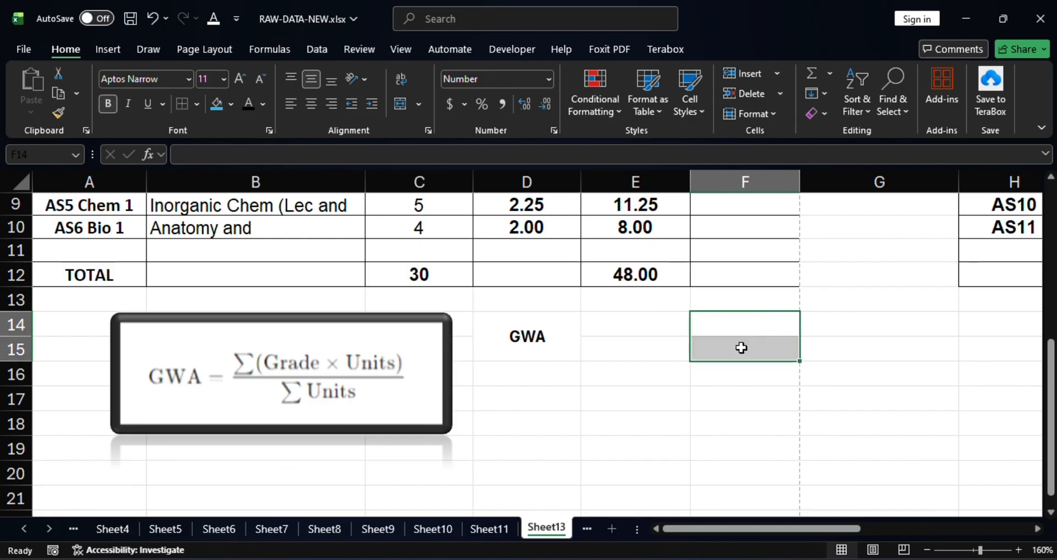
click(393, 105)
Apply all borders to the GWA block D14:F15.
click(621, 325)
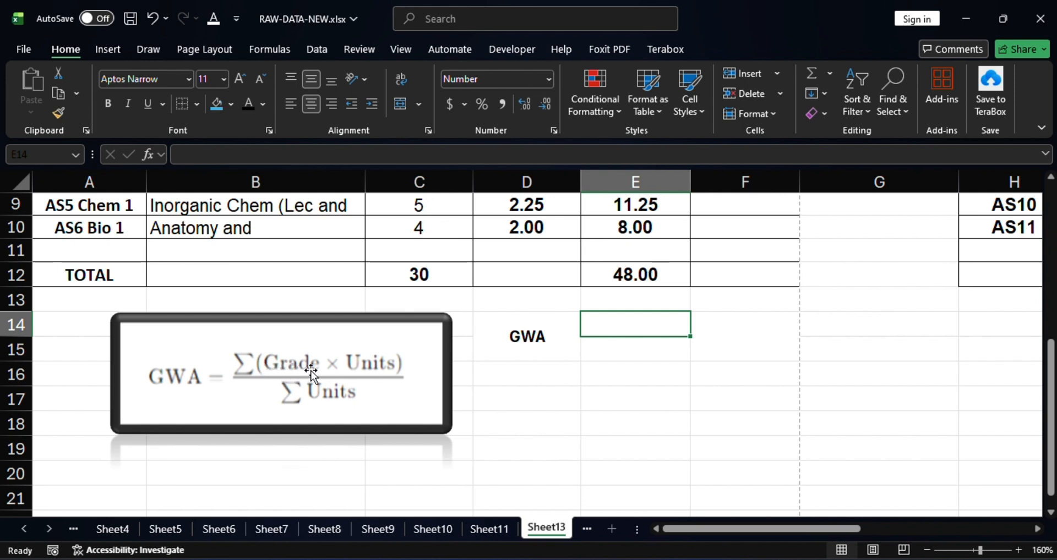
click(644, 276)
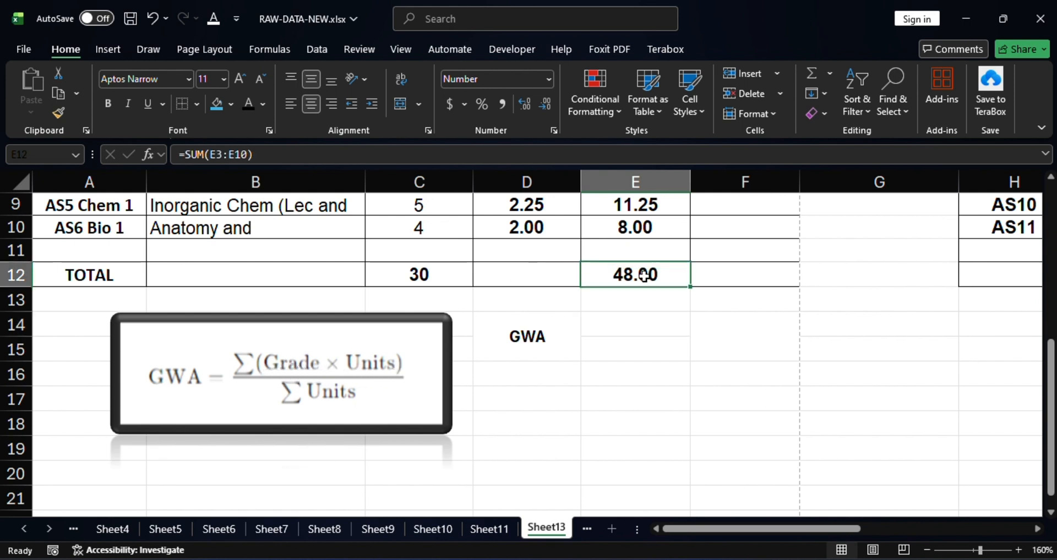
click(628, 326)
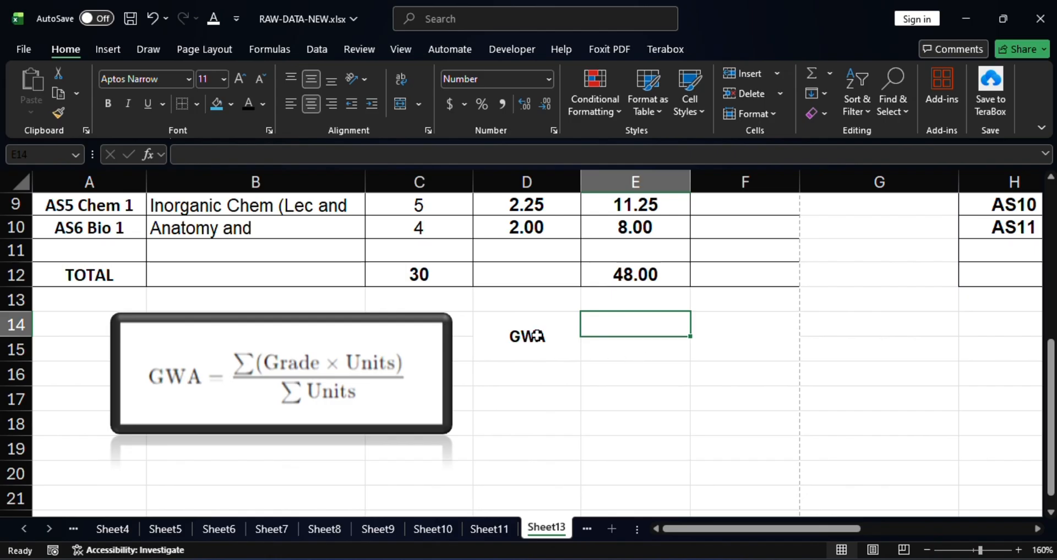
drag(537, 335, 710, 335)
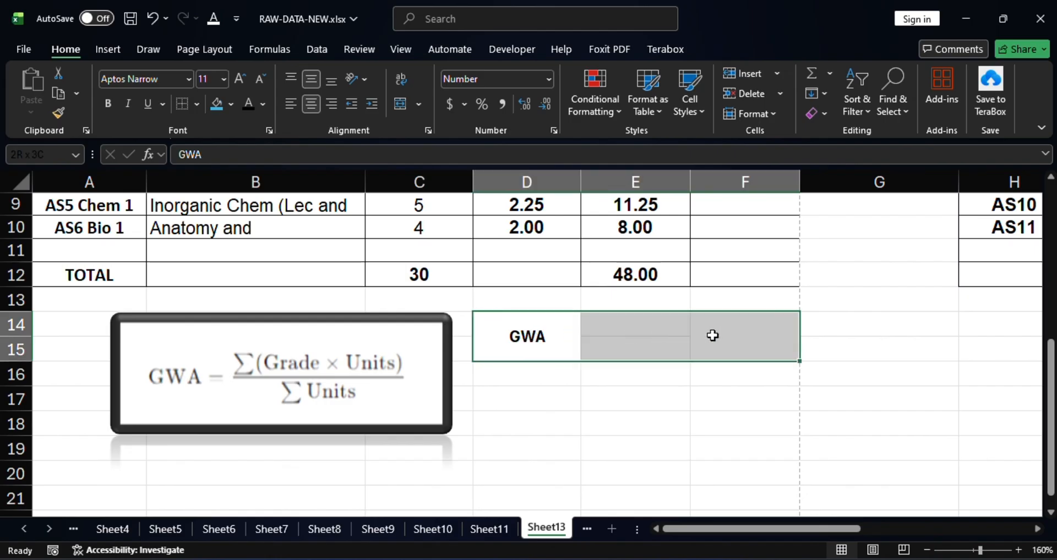
click(197, 103)
click(205, 257)
click(719, 332)
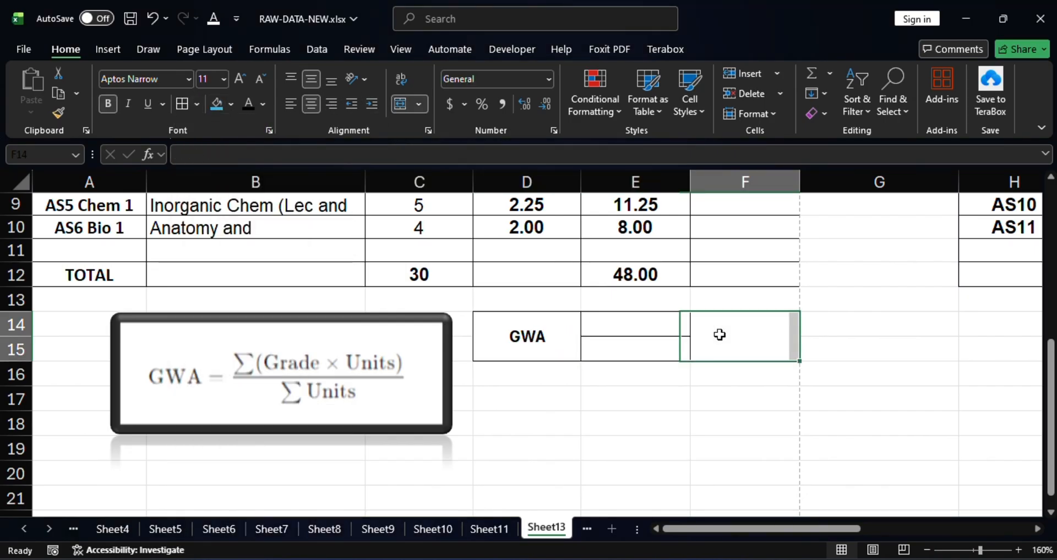
Bring the summed products into E14 with =E12 and the total units into E15 with =C12.
click(636, 330)
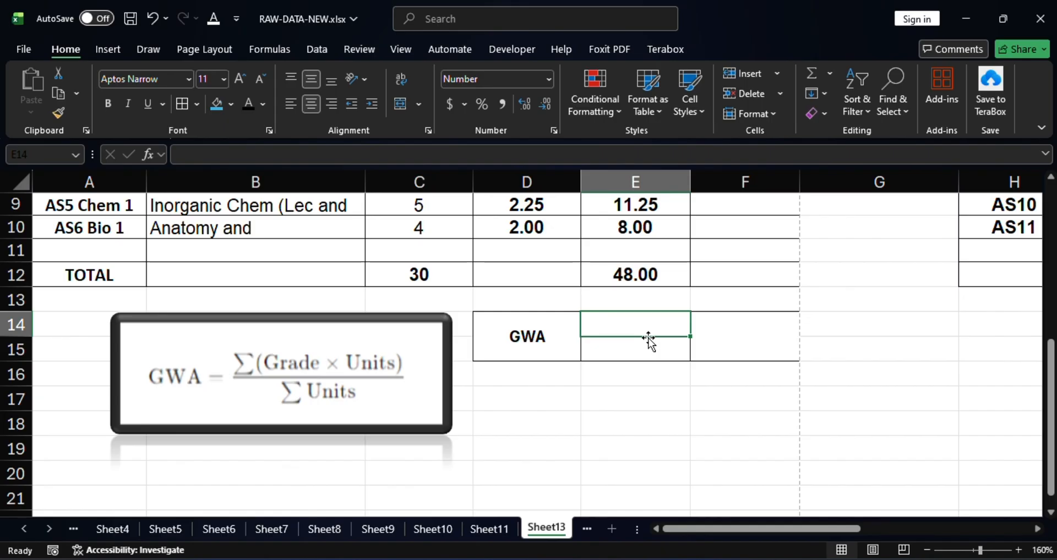
text(=)
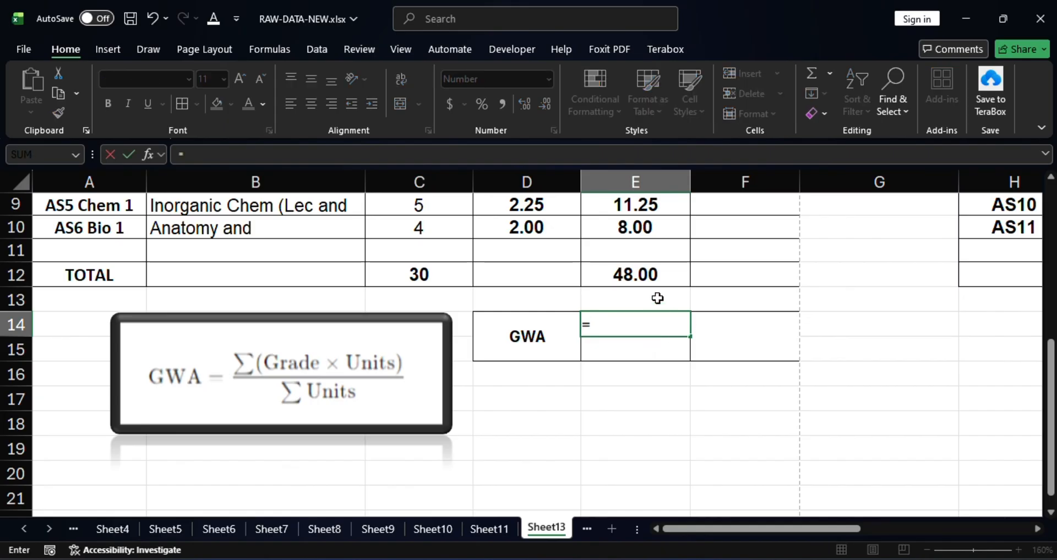
click(645, 275)
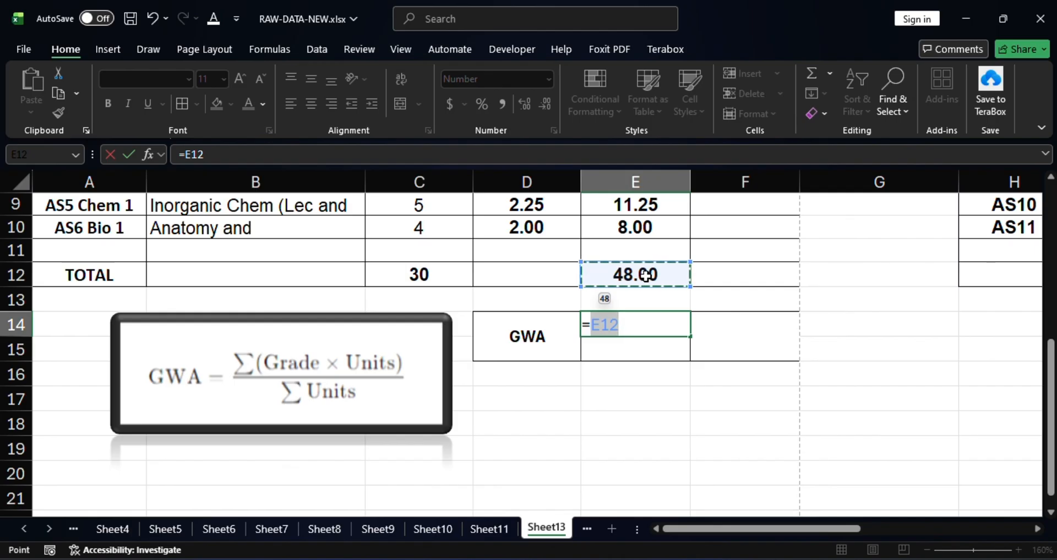
key(Return)
click(629, 333)
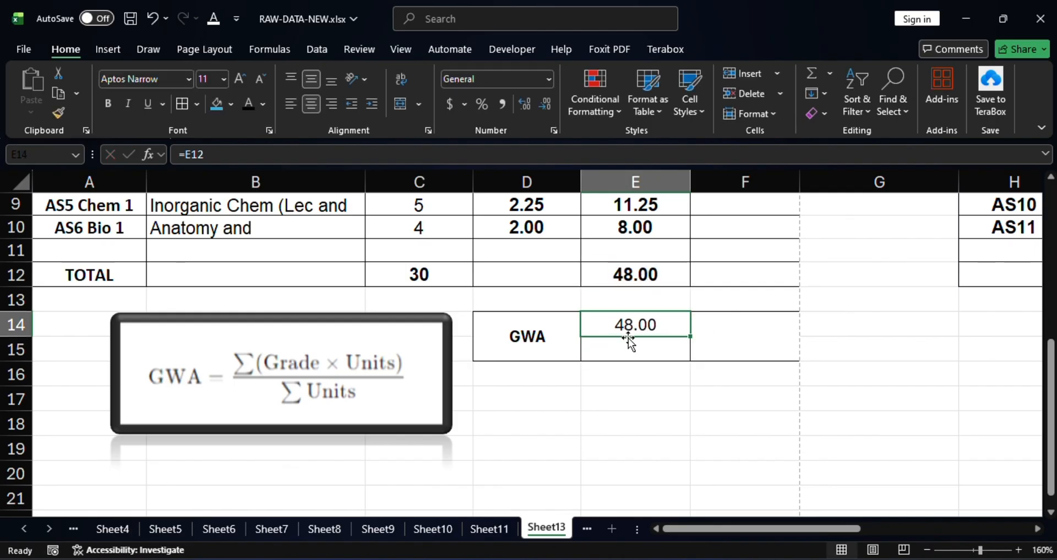
click(640, 355)
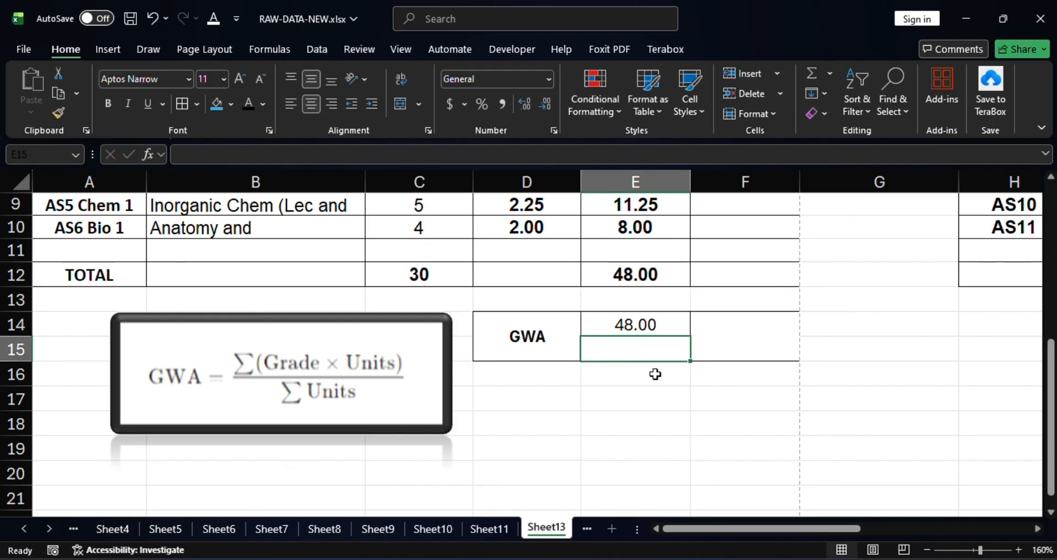
text(=)
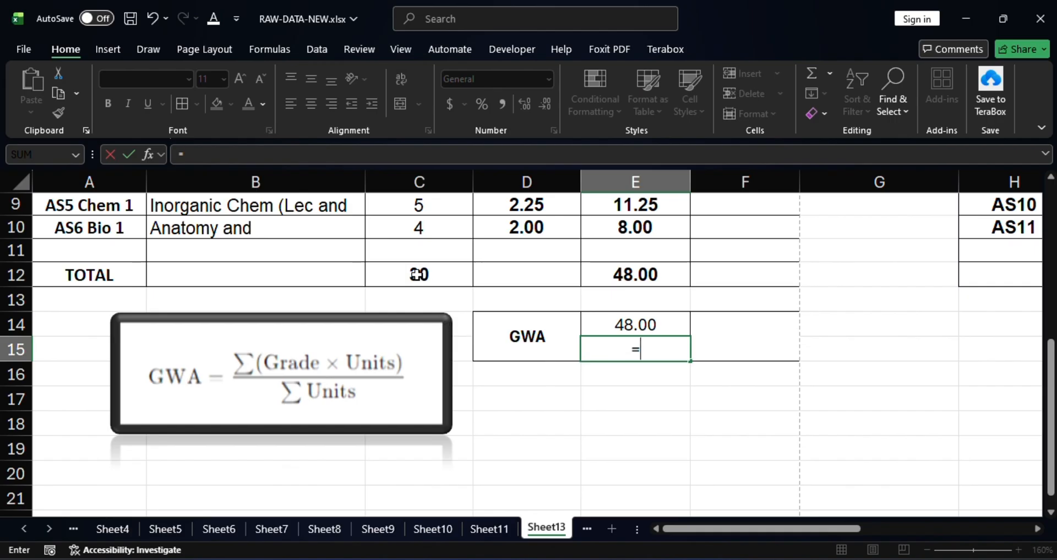
click(418, 274)
key(Return)
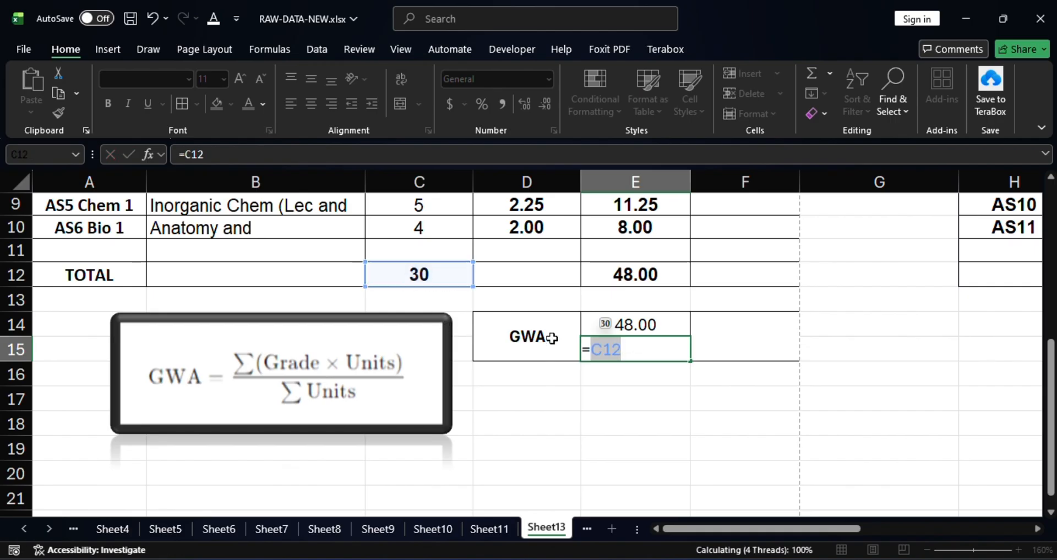
Compare the numerator in E14 and denominator in E15 with the TOTAL row and the GWA formula picture.
click(746, 344)
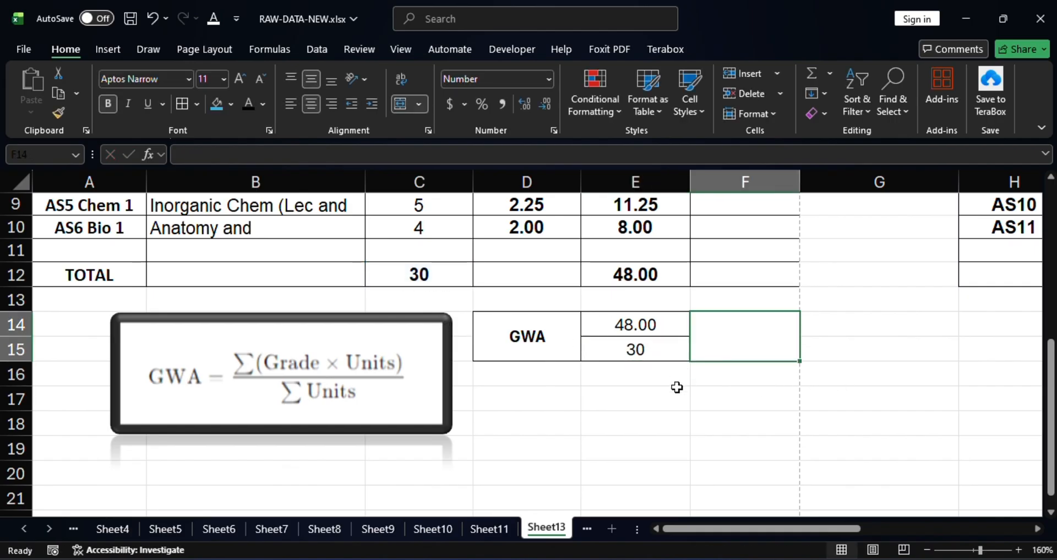
scroll(367, 241, up, 2)
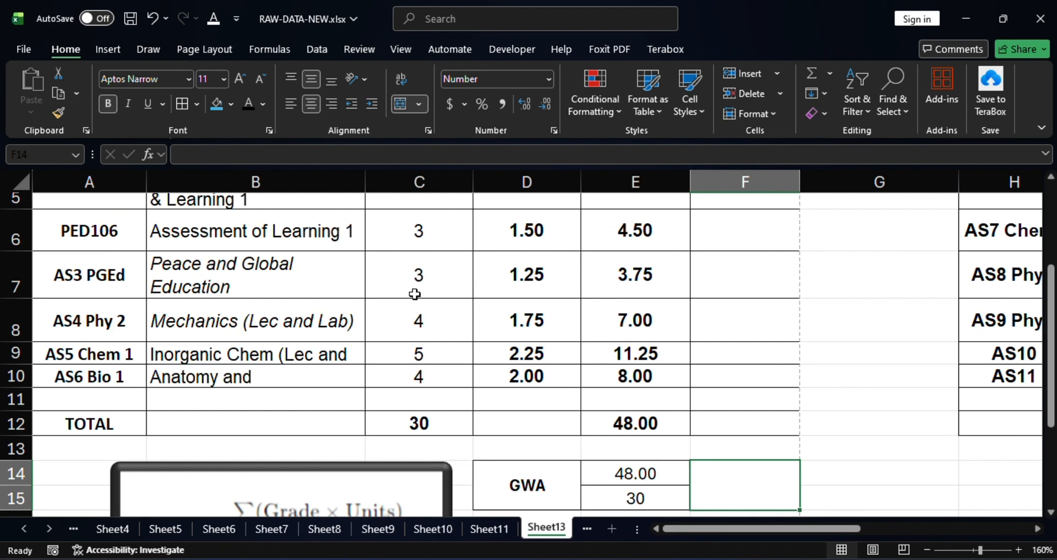
scroll(624, 449, down, 2)
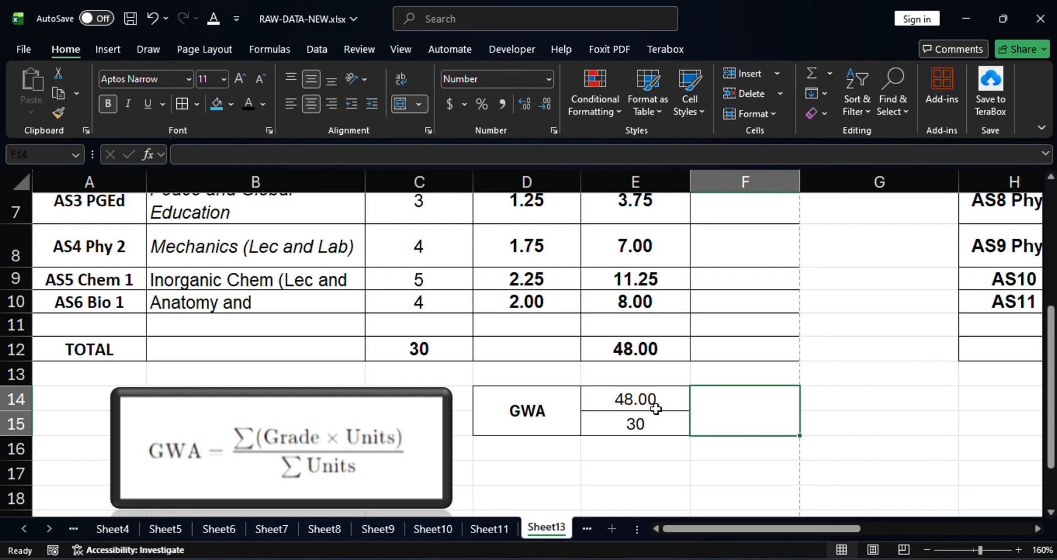
click(679, 418)
click(667, 399)
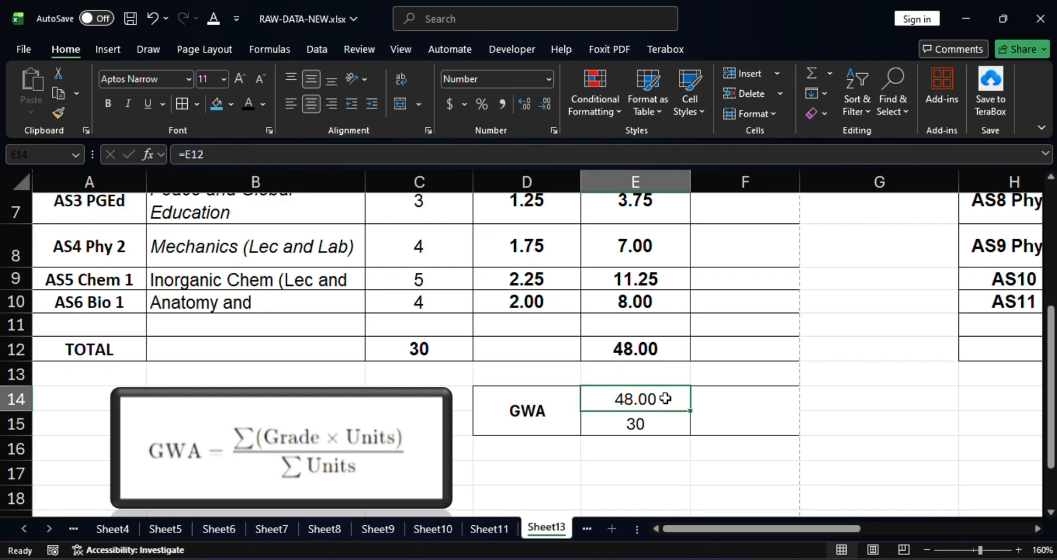
click(686, 425)
click(731, 416)
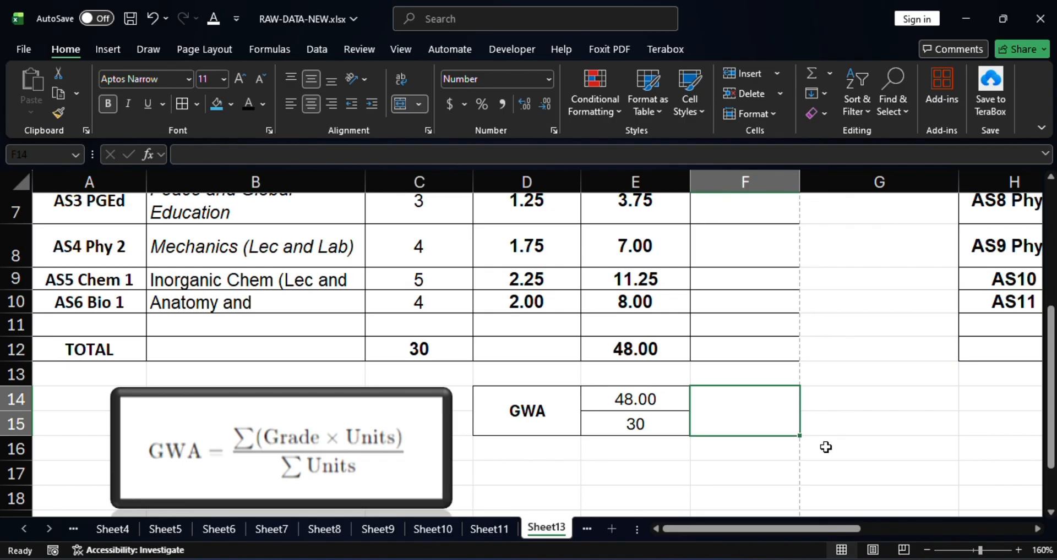
Compute the GWA in merged cell F14 by dividing the summed products by the total units with =E14/E15.
scroll(303, 391, down, 1)
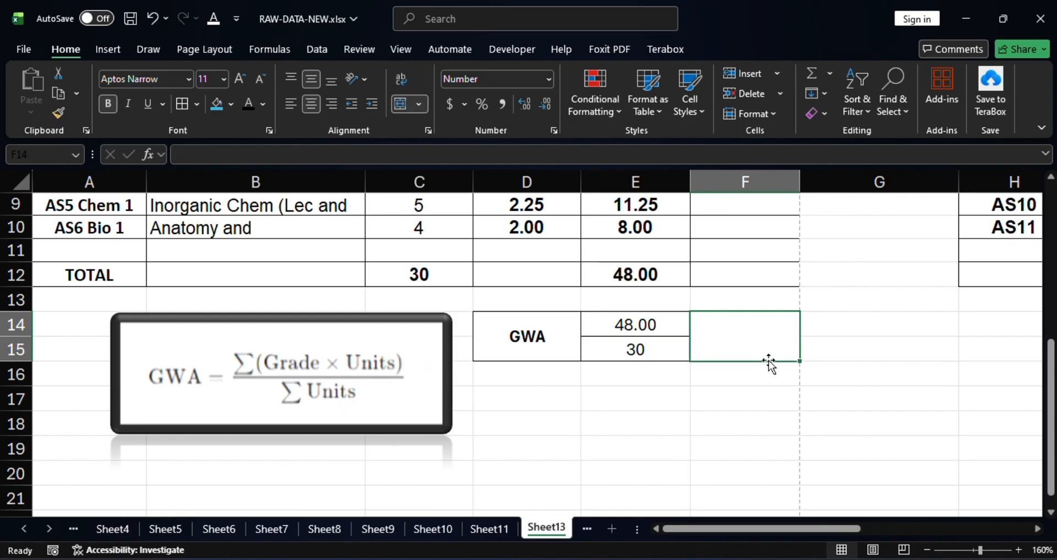
click(699, 403)
click(754, 345)
text(=)
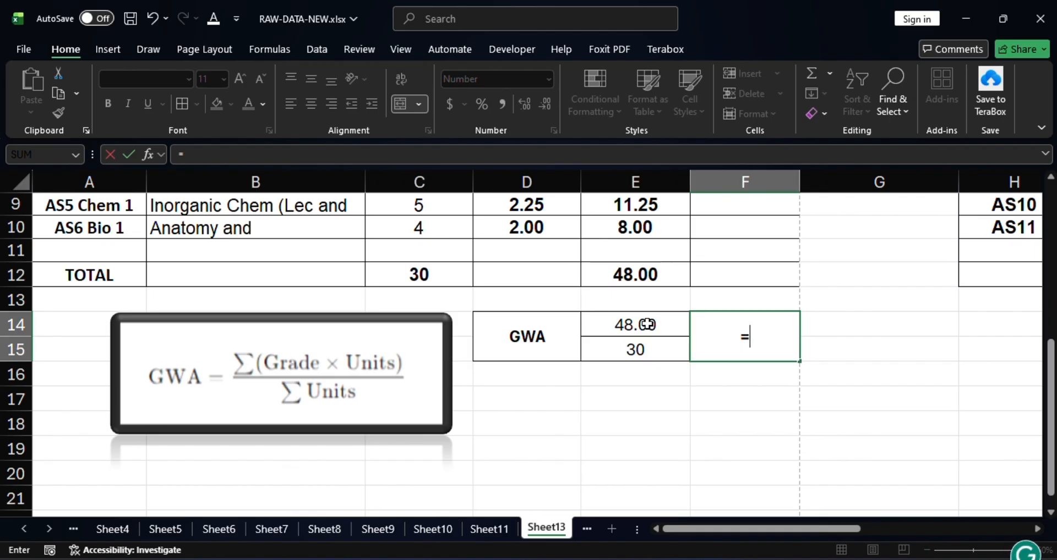
click(648, 325)
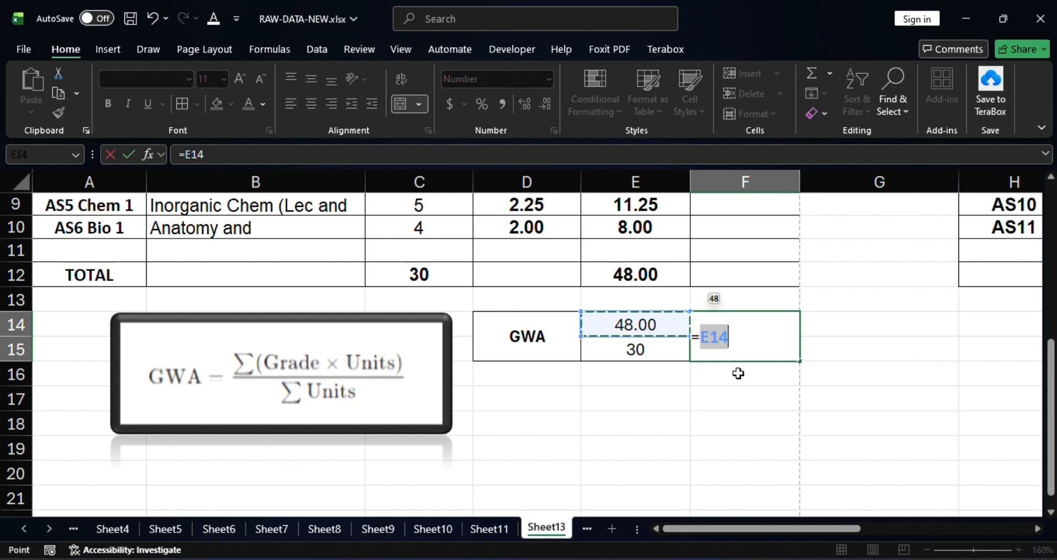
text(/)
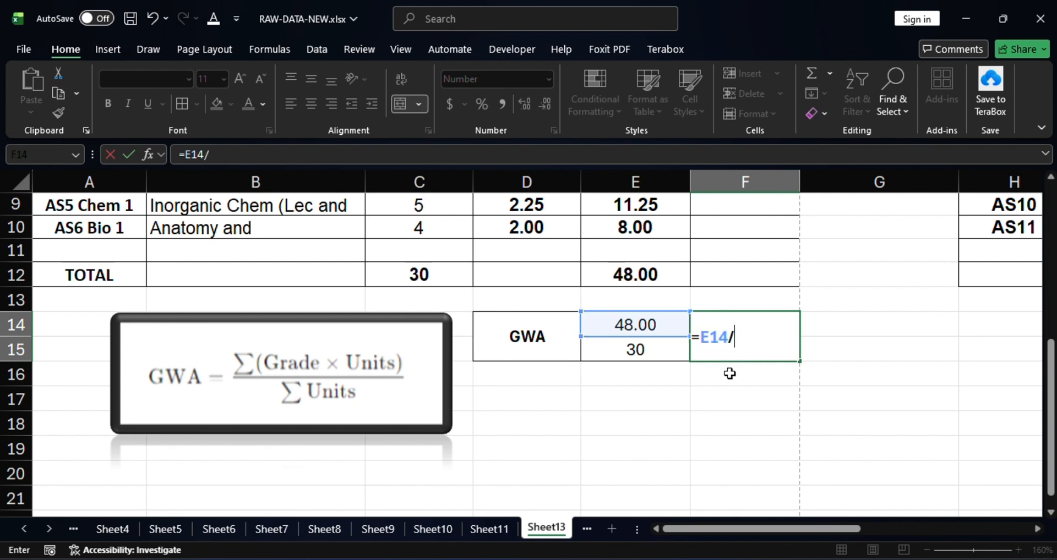
click(649, 350)
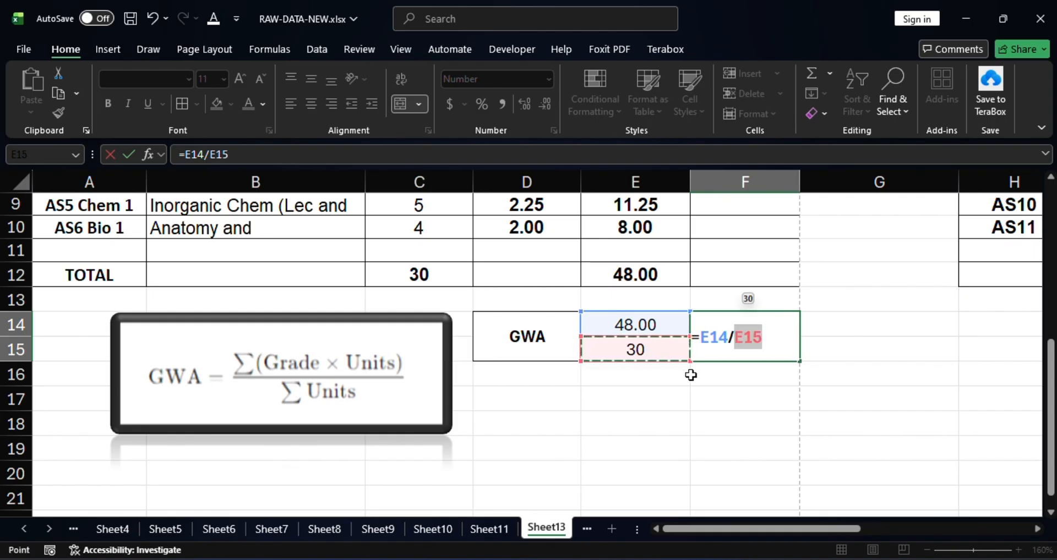
key(Return)
click(751, 424)
click(755, 351)
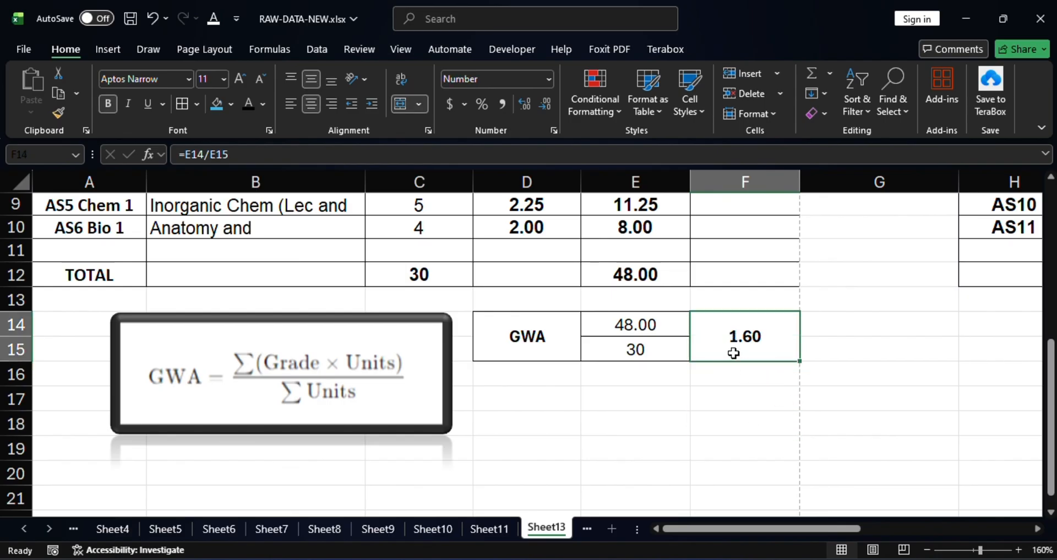
Review the GWA result in F14 against the first-semester grades, products and TOTAL row.
click(743, 398)
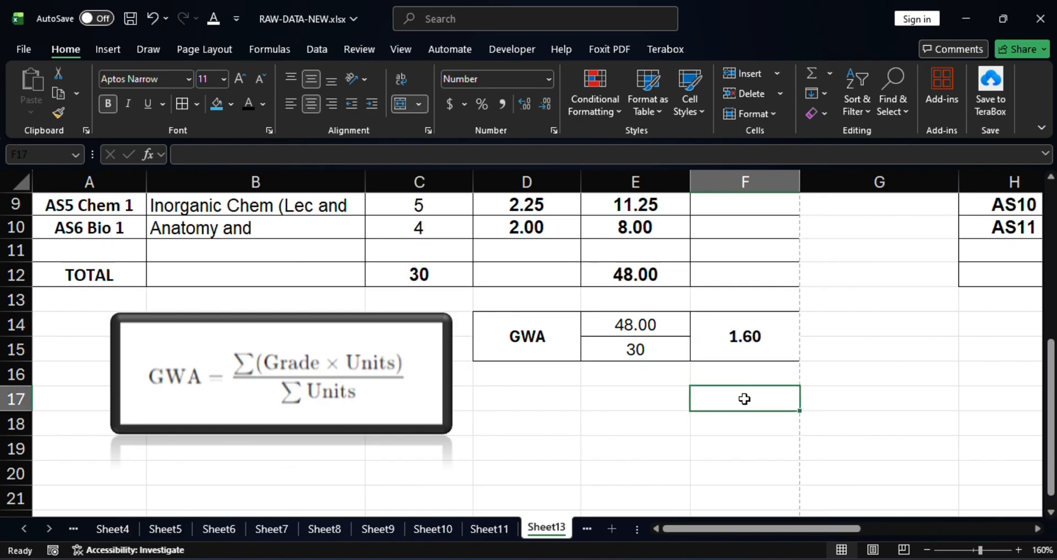
click(753, 357)
scroll(708, 372, up, 2)
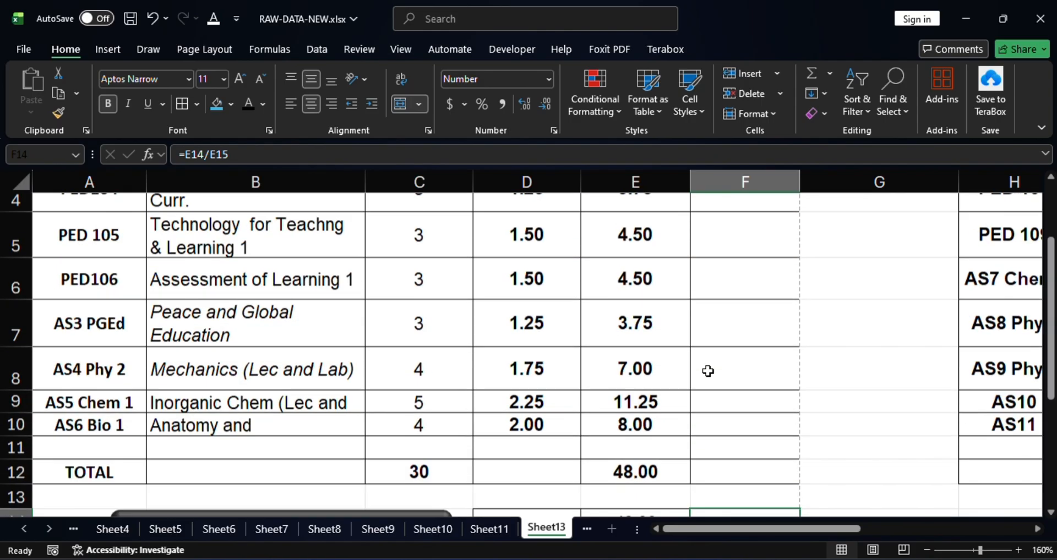
scroll(708, 372, down, 2)
scroll(711, 372, up, 1)
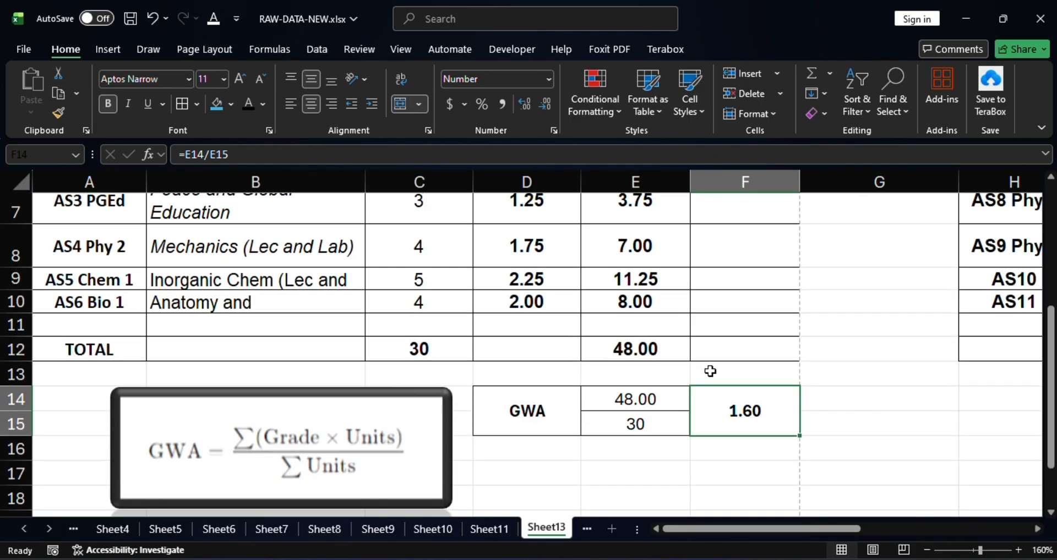
scroll(710, 371, up, 1)
scroll(710, 371, down, 1)
scroll(711, 371, up, 2)
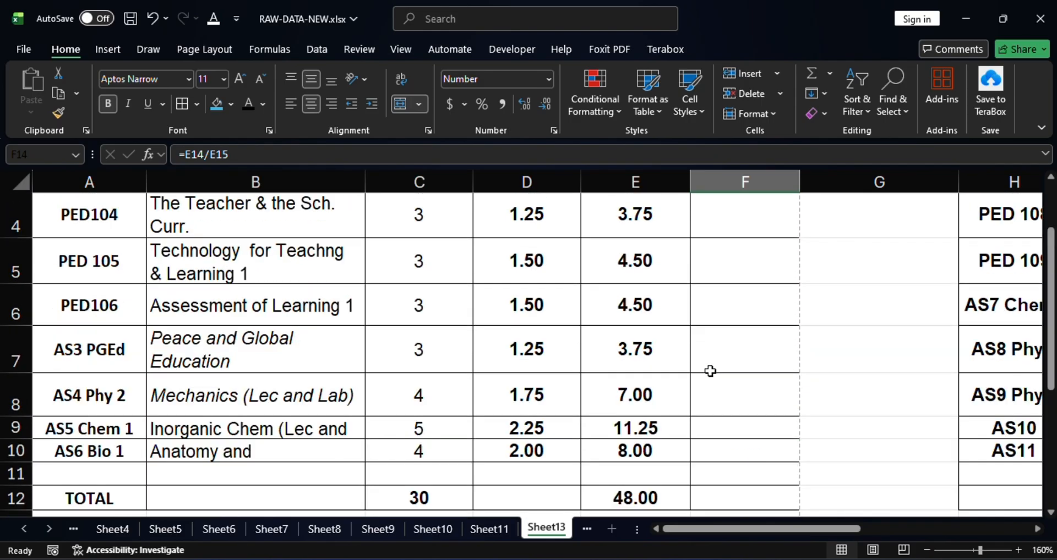
scroll(711, 372, down, 3)
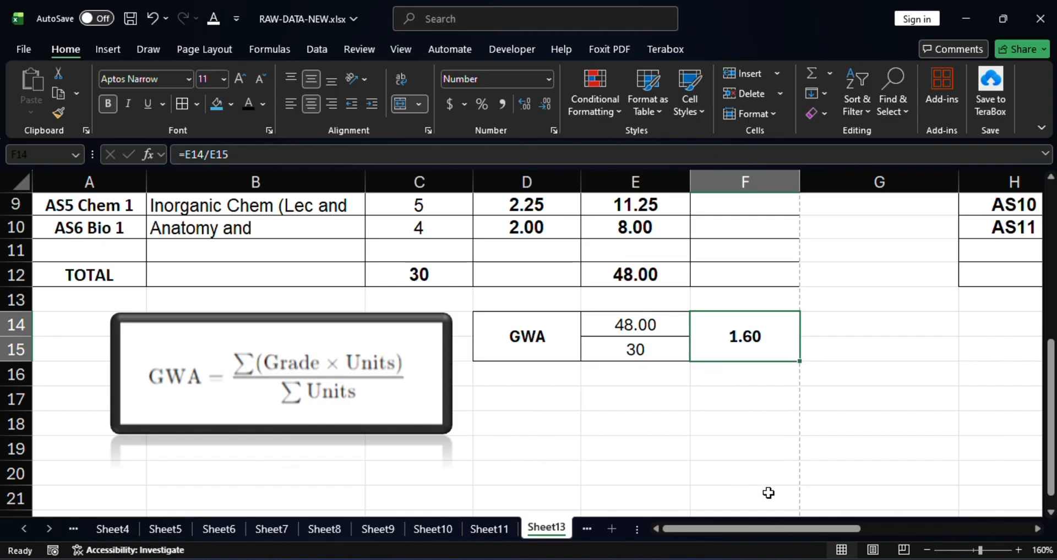
Multiply units by grade for PED107 in the second-semester Total column, entering =J3*K3 in L3.
drag(750, 529, 976, 498)
scroll(940, 393, up, 3)
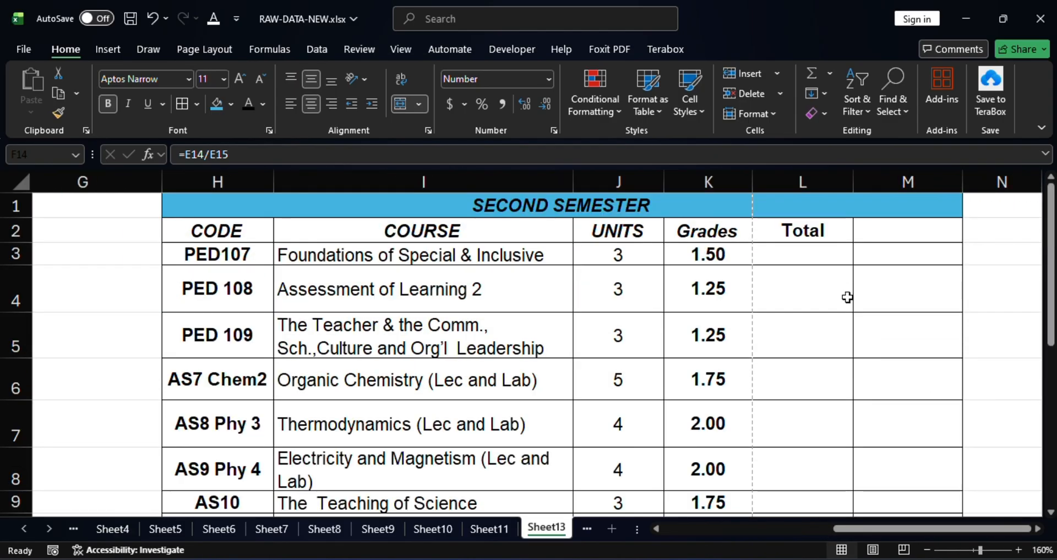
click(809, 252)
text(=)
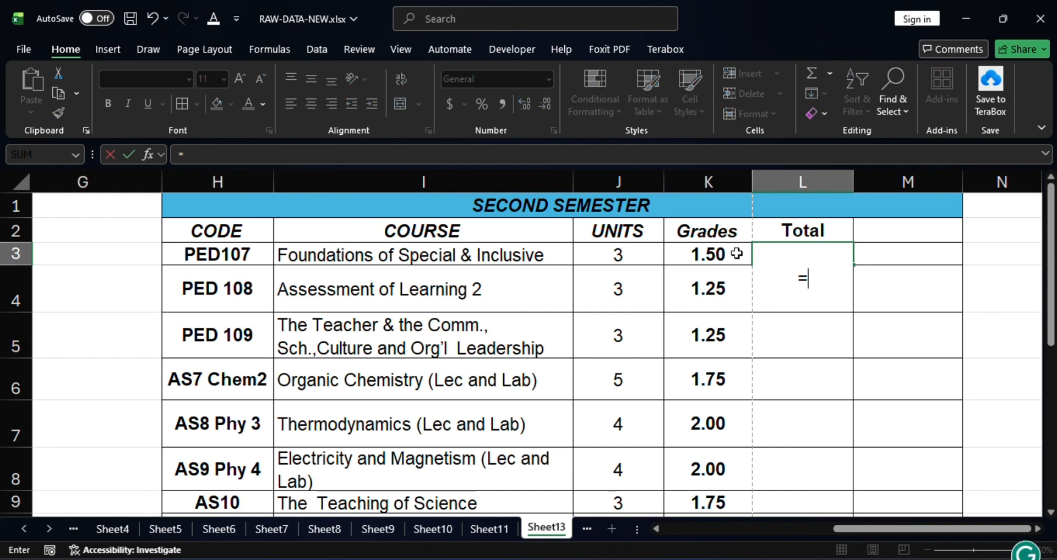
click(646, 250)
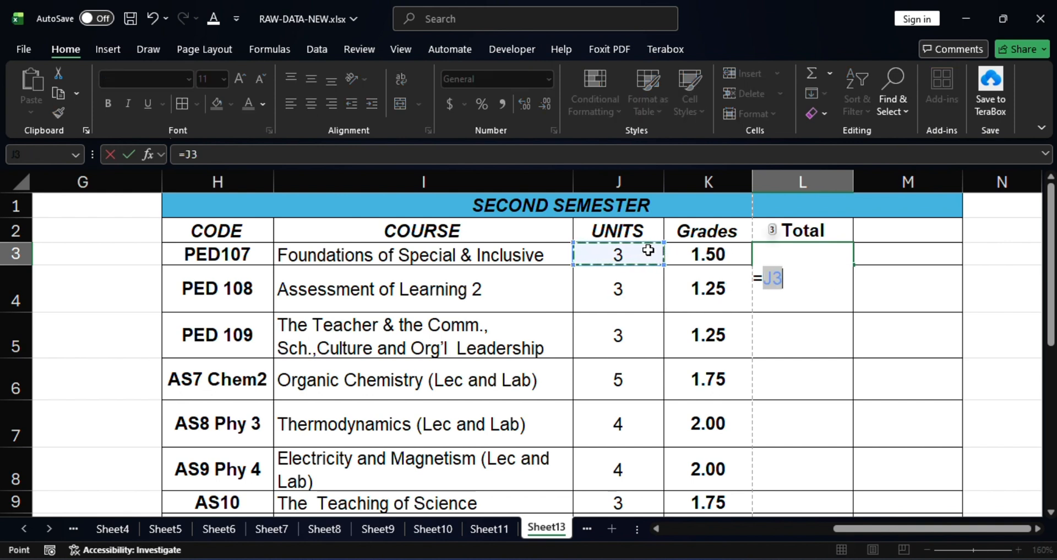
text(*)
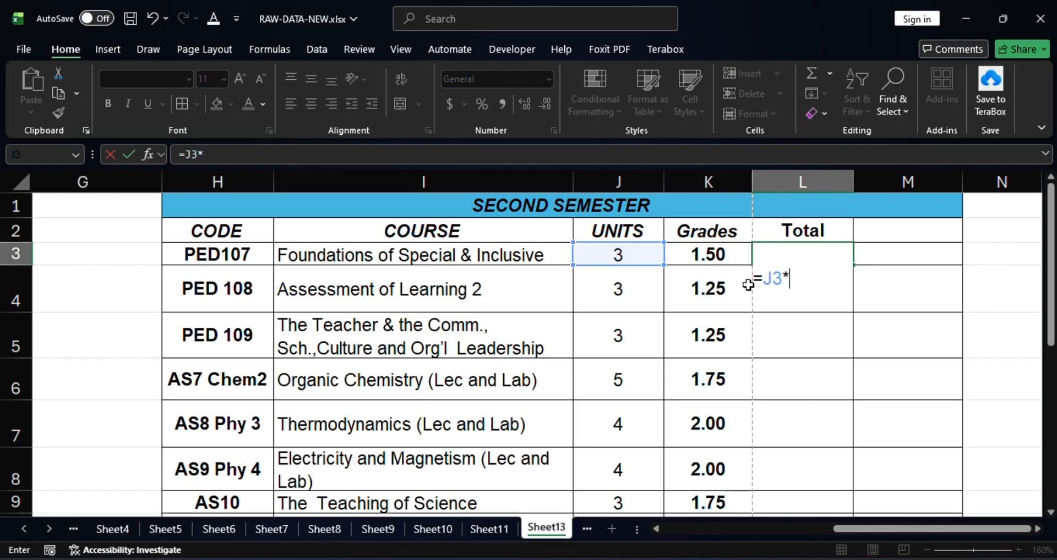
click(715, 254)
key(Return)
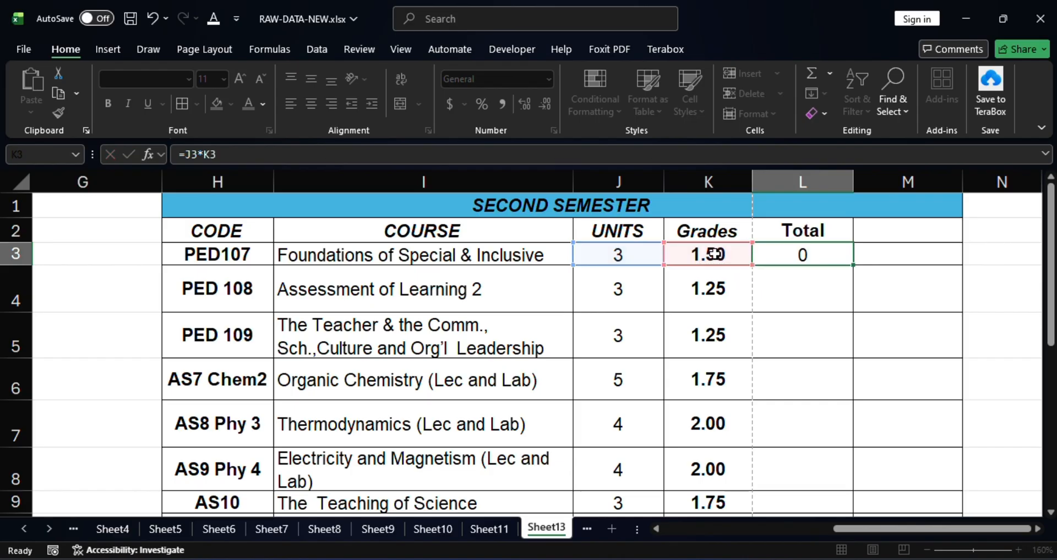
click(819, 254)
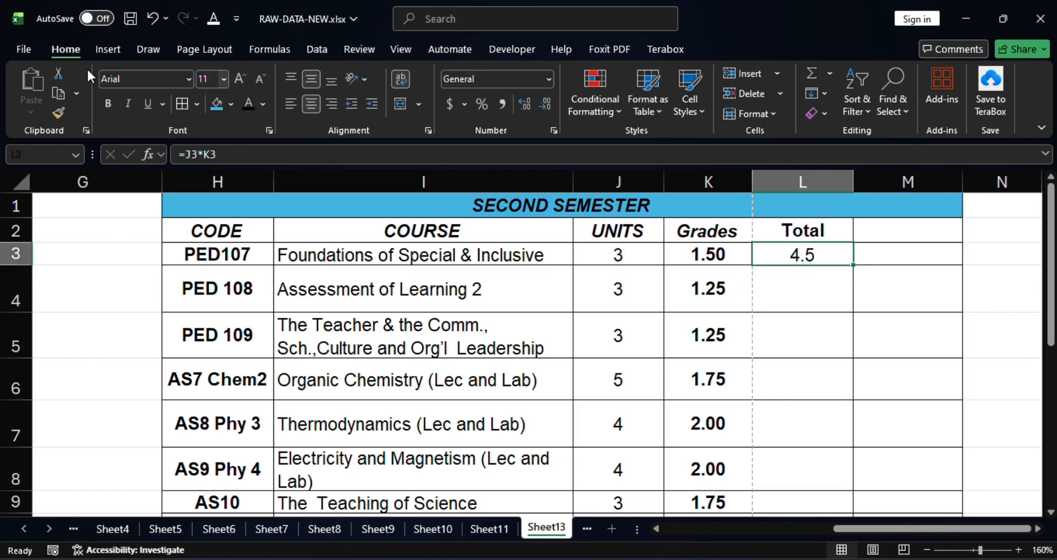
Make L3 bold and fill its product formula down through L10.
click(114, 104)
click(869, 280)
click(815, 256)
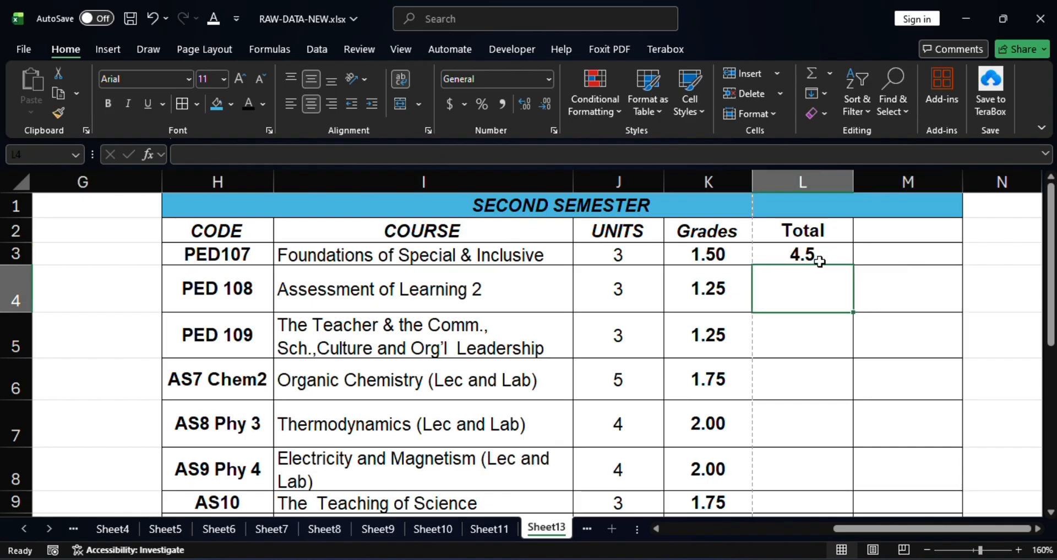
double_click(854, 268)
scroll(853, 280, down, 2)
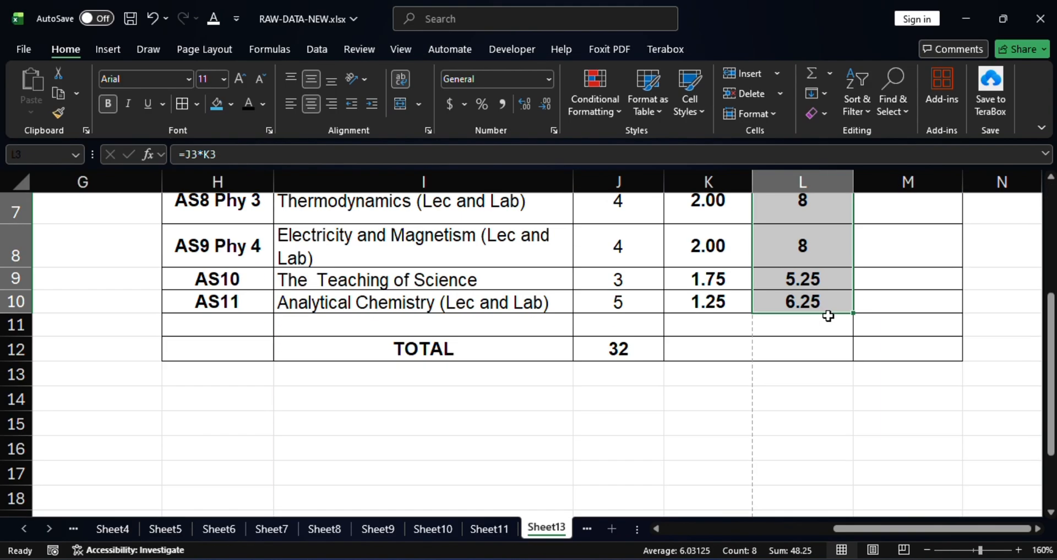
Format the second-semester products in L3:L10 to two decimal places.
click(525, 104)
scroll(527, 105, up, 3)
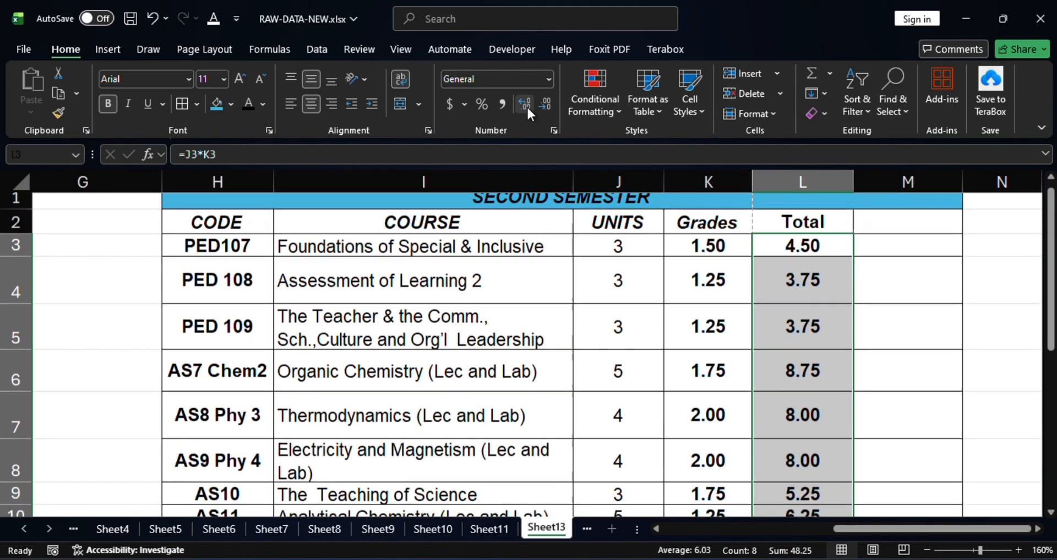
scroll(721, 256, down, 2)
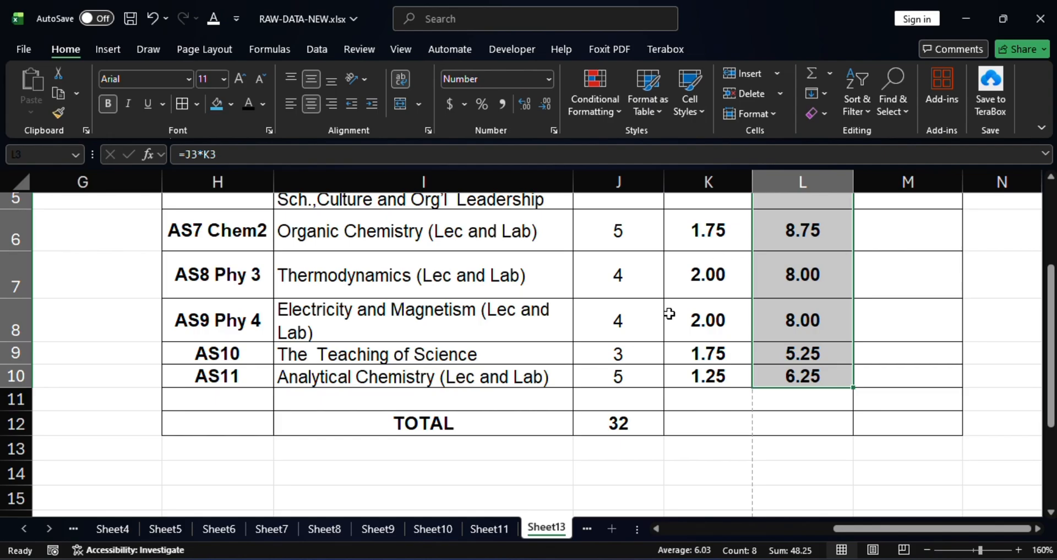
Sum the second-semester products in the TOTAL row by entering =SUM(L3:L10) in L12.
click(828, 427)
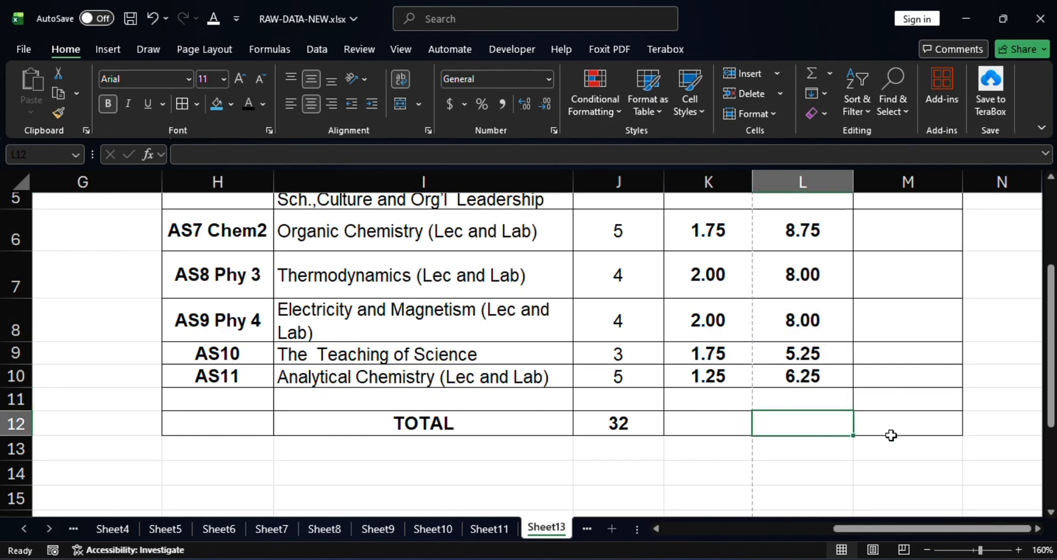
text(=)
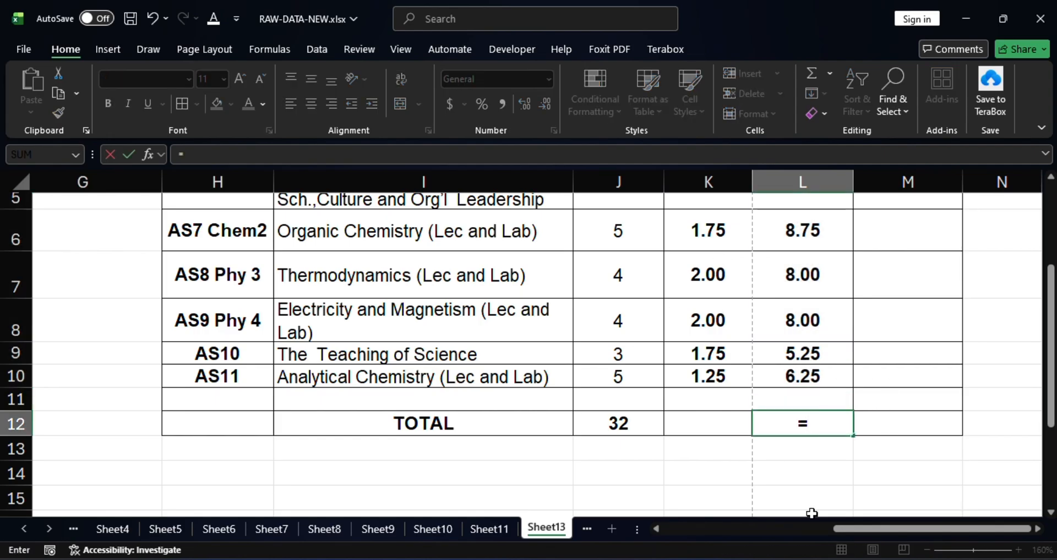
text(sum)
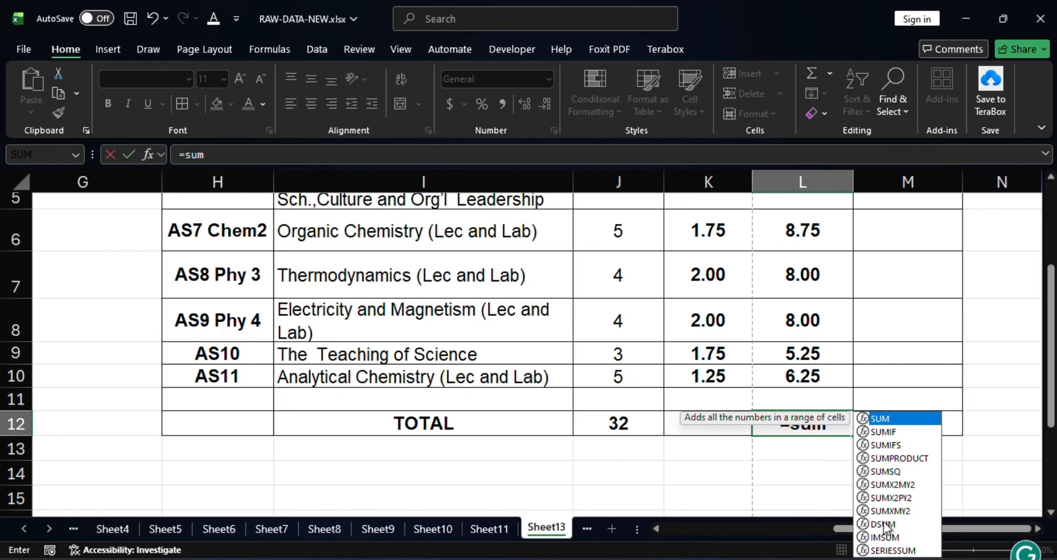
double_click(889, 418)
scroll(826, 373, up, 2)
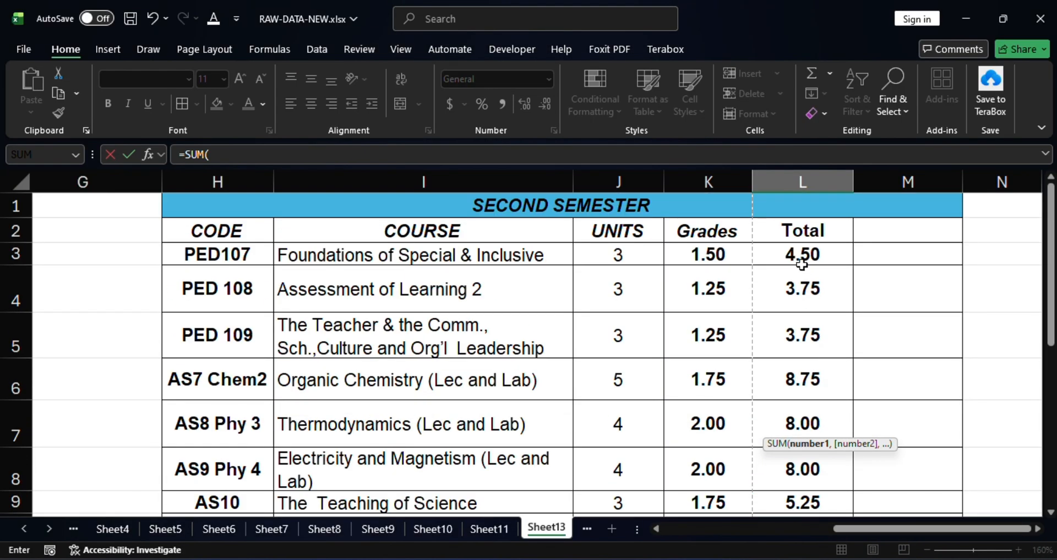
click(802, 258)
scroll(832, 323, down, 2)
shift+click(815, 302)
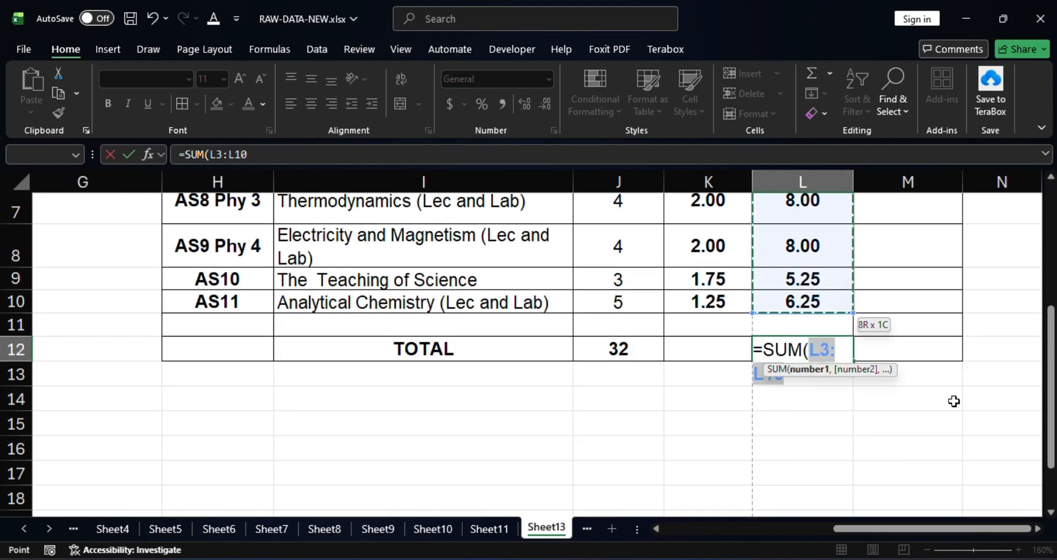
key(Return)
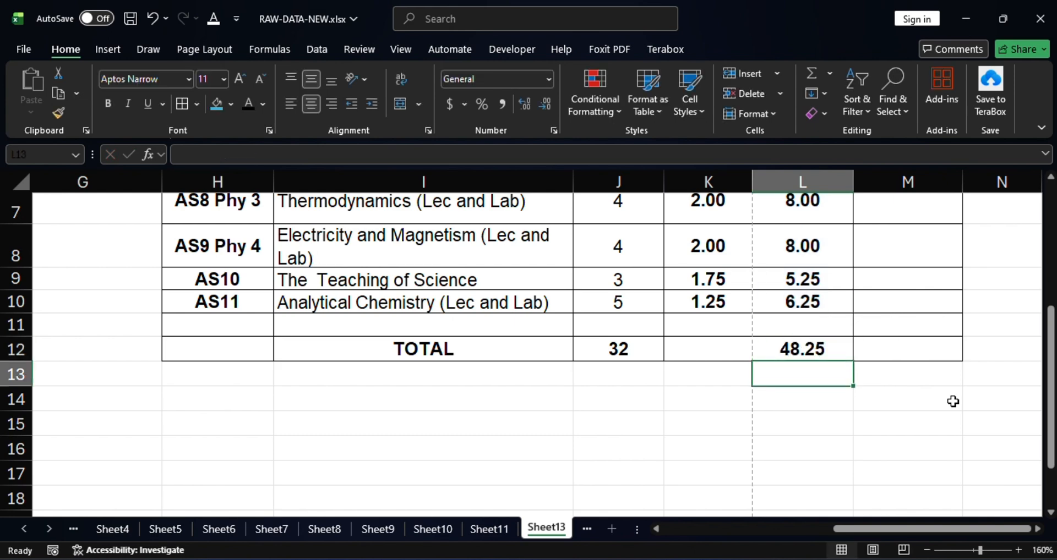
click(811, 354)
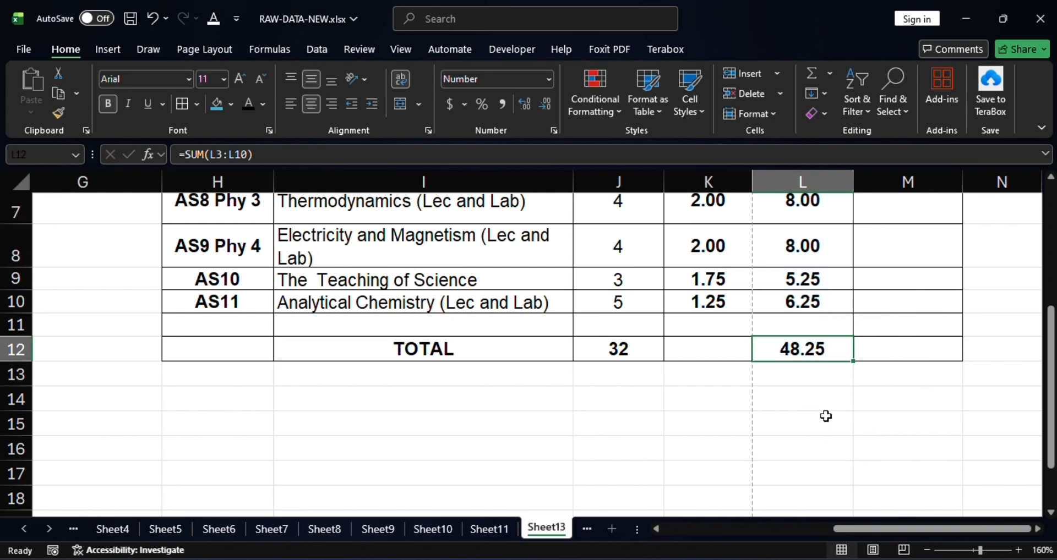
Examine the second-semester units, grades, products and TOTAL row, along with the empty area beneath them around L14.
scroll(815, 429, up, 2)
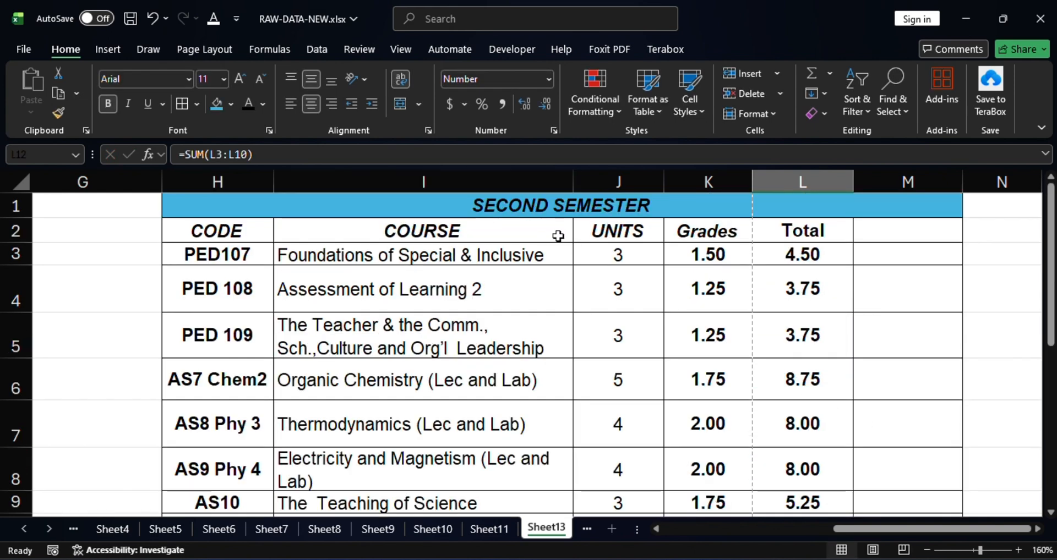
scroll(583, 232, down, 3)
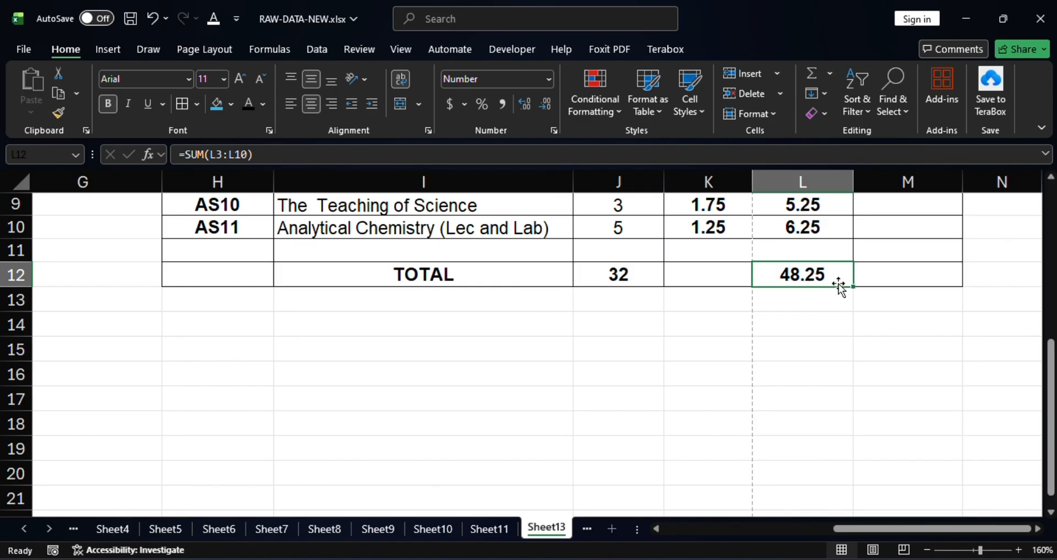
scroll(831, 389, up, 3)
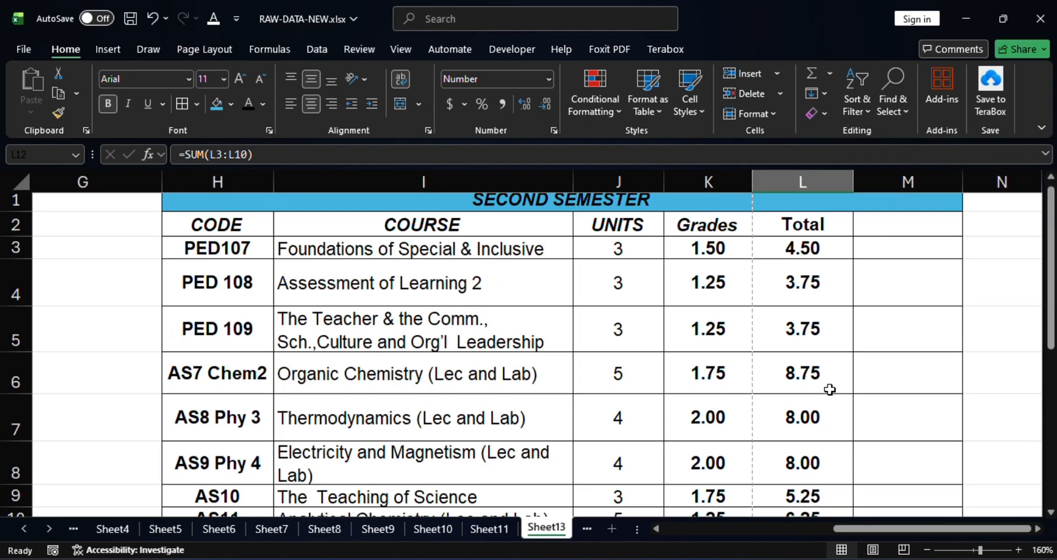
scroll(830, 389, down, 2)
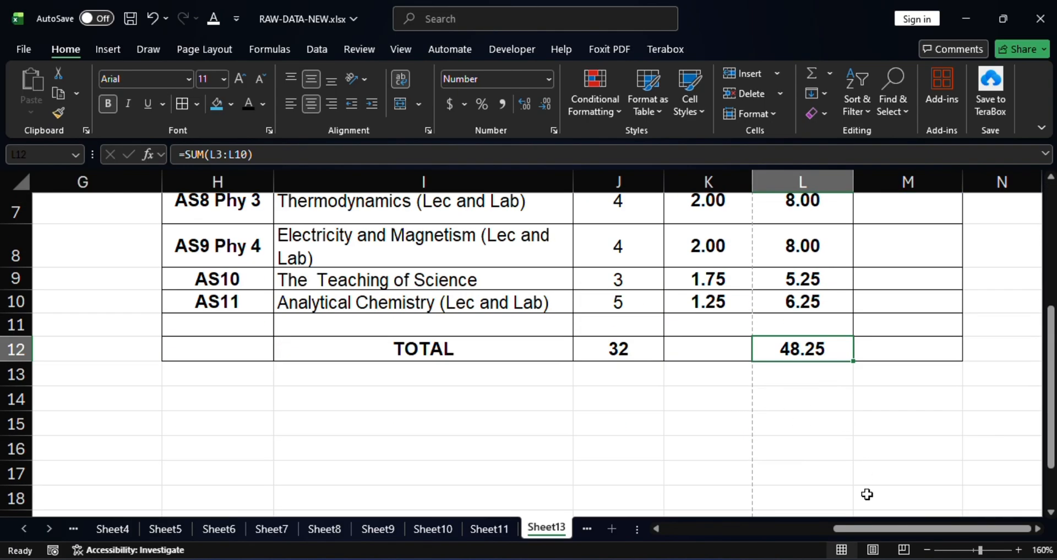
mouse_move(902, 529)
mouse_down()
mouse_move(877, 531)
mouse_move(916, 529)
mouse_up()
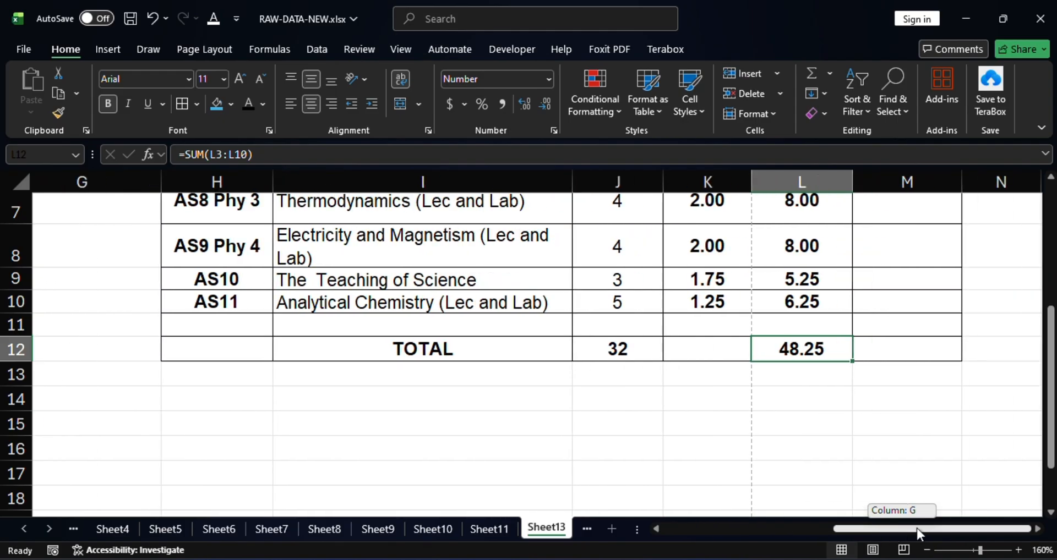
click(842, 443)
scroll(804, 416, down, 2)
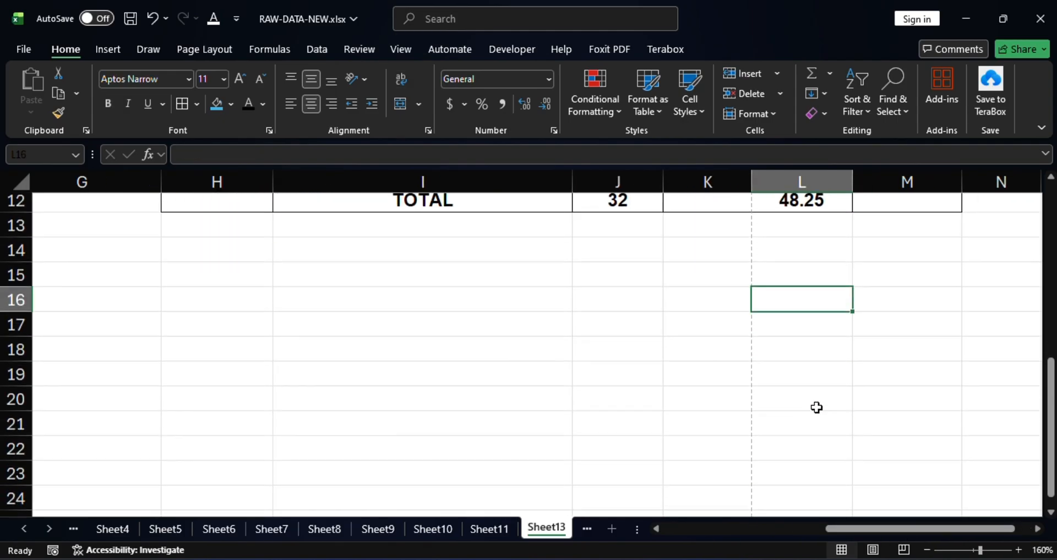
scroll(817, 407, up, 2)
click(787, 419)
click(792, 399)
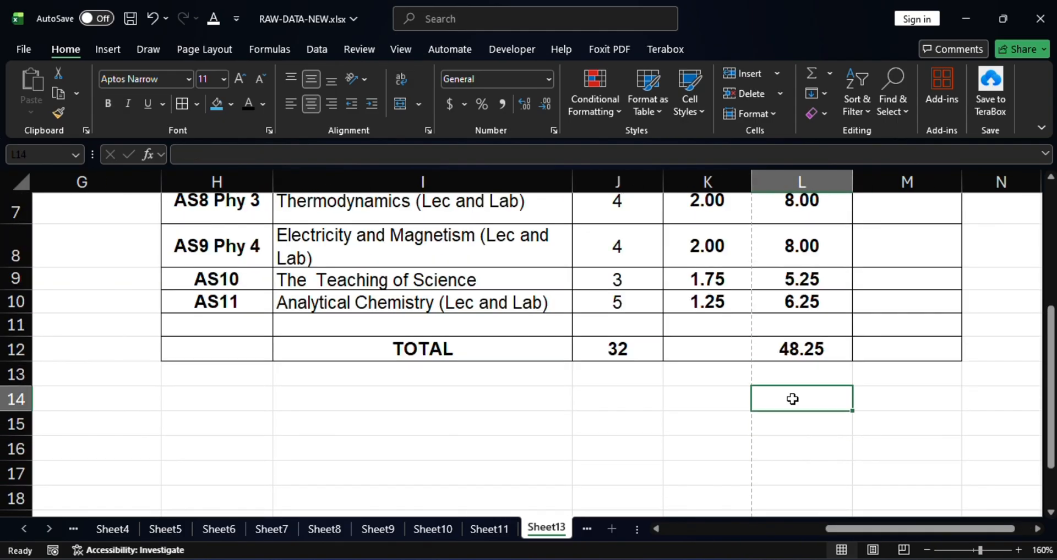
Merge and center L14:L15 beneath the second-semester table and enter the label GWA in it.
click(809, 430)
drag(886, 528, 945, 527)
click(955, 432)
drag(770, 399, 805, 417)
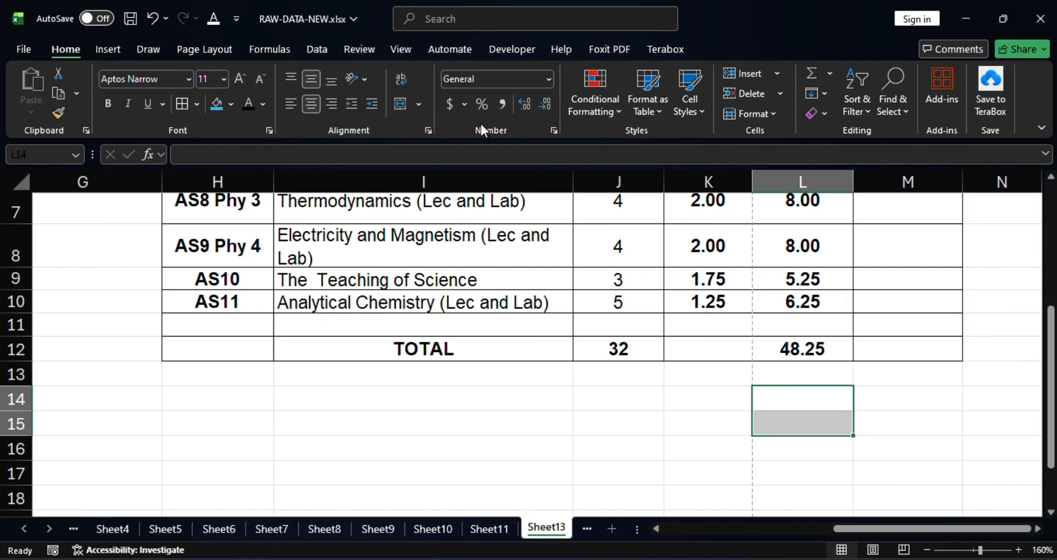
click(401, 103)
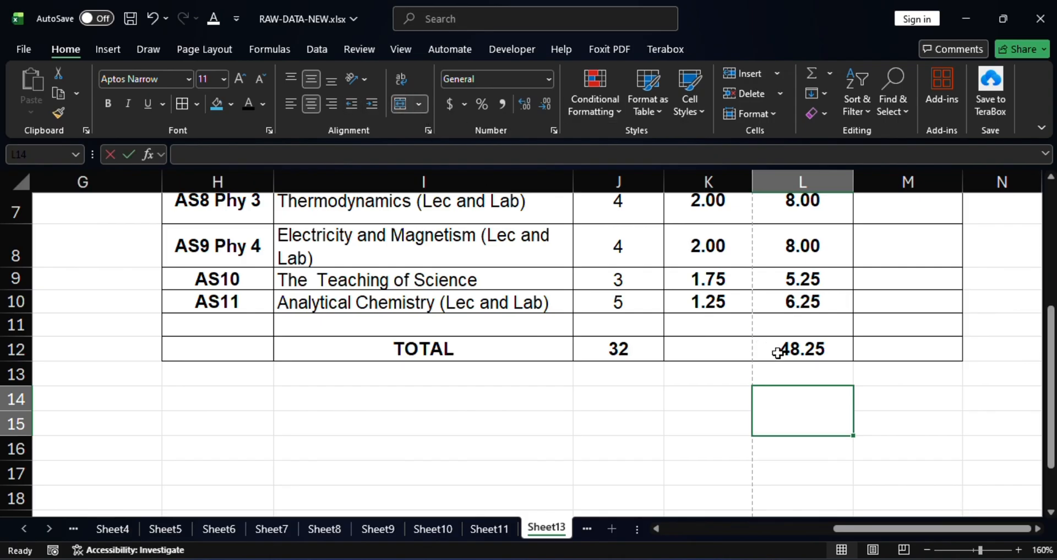
text(GWA)
key(Tab)
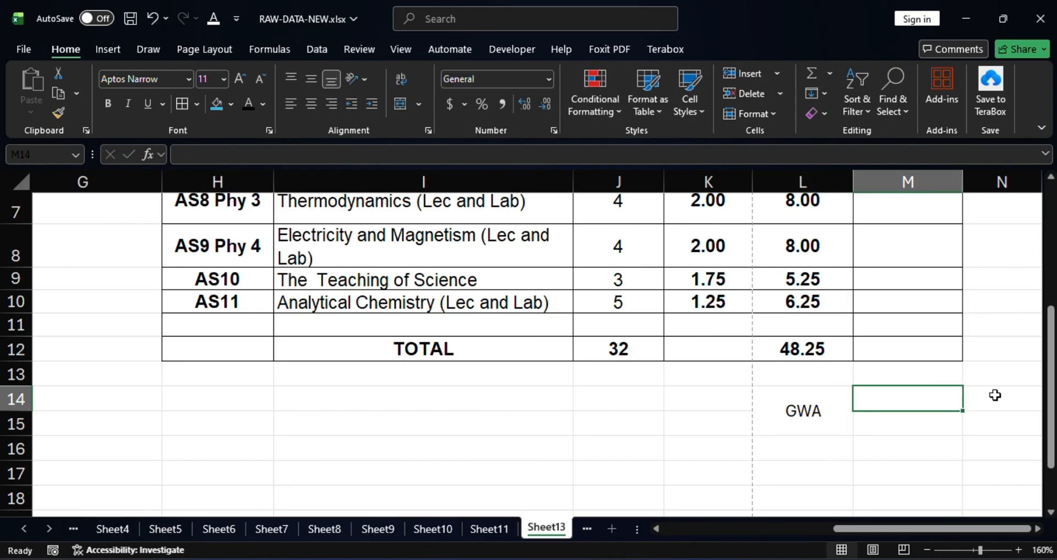
Merge and center N14:N15 and apply all borders to the GWA block L14:N15.
drag(996, 398, 1007, 417)
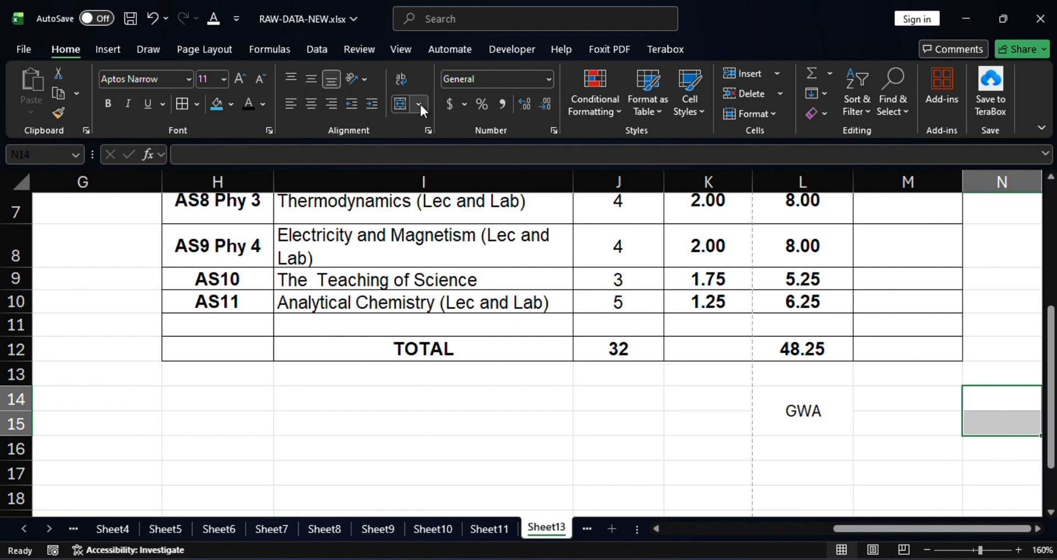
click(402, 104)
drag(802, 397, 987, 406)
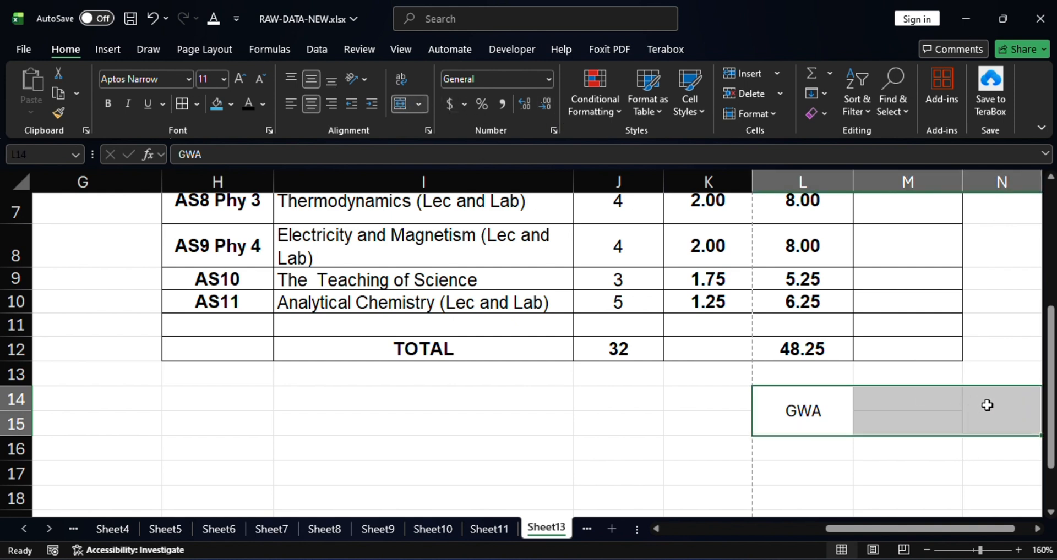
click(182, 104)
click(809, 472)
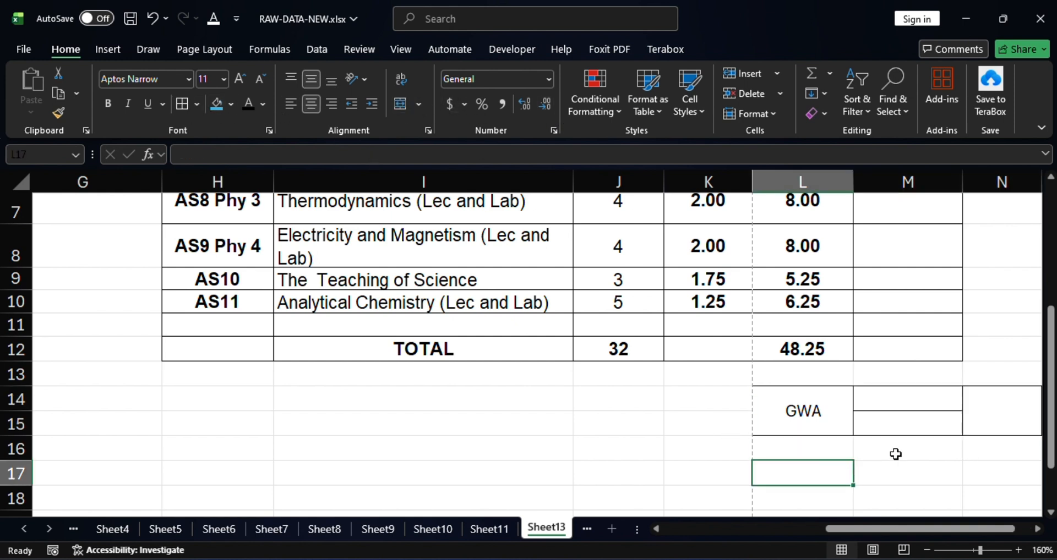
Link M14 to the second-semester product total by entering =L12.
click(908, 403)
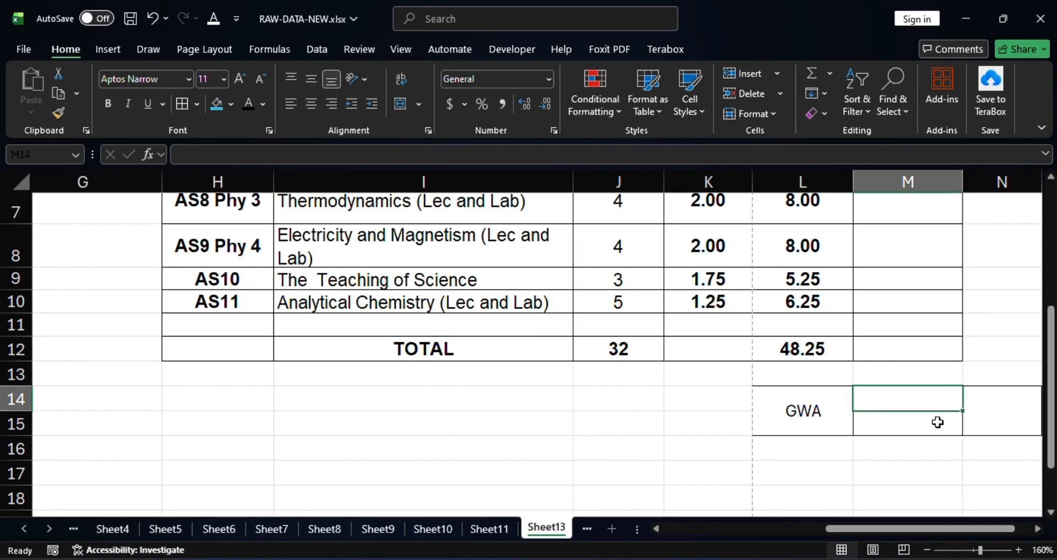
text(=)
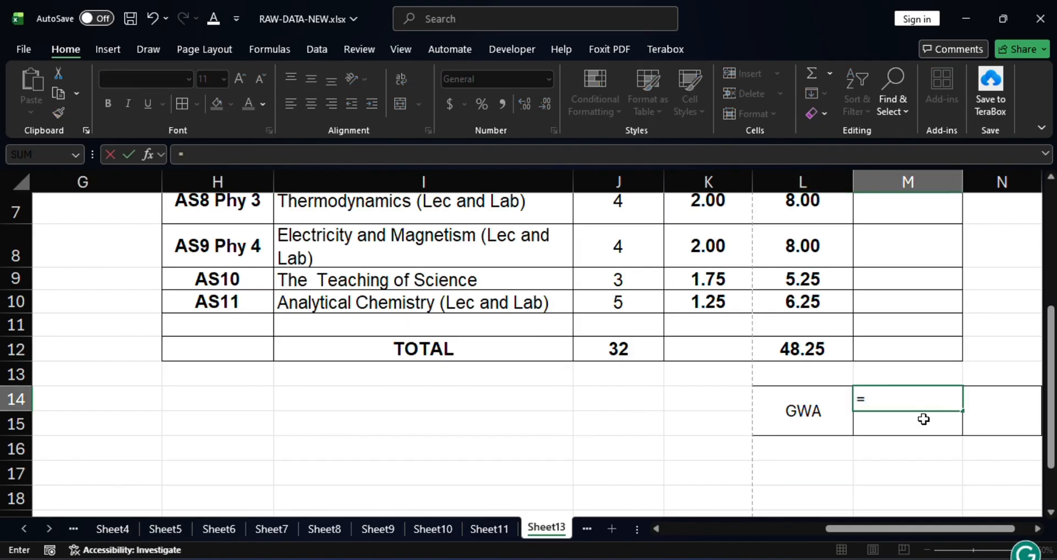
click(793, 348)
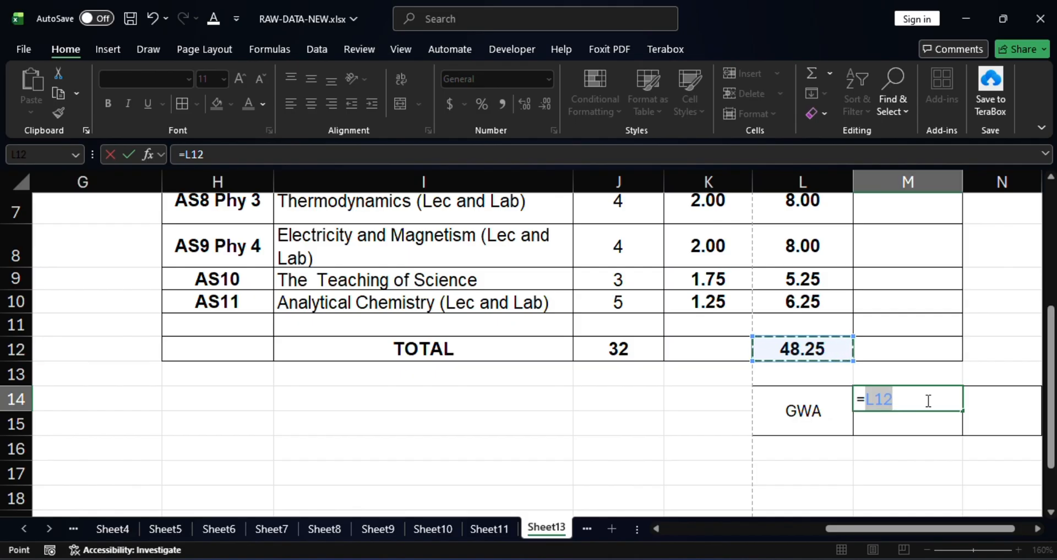
key(Return)
click(902, 402)
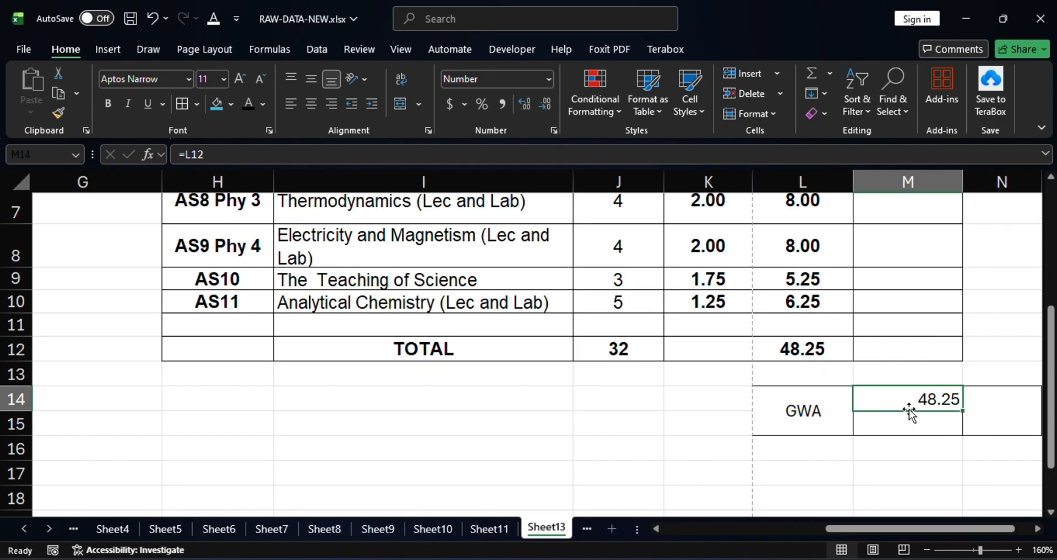
Center the contents of M14:M15 both vertically and horizontally.
drag(908, 408, 908, 423)
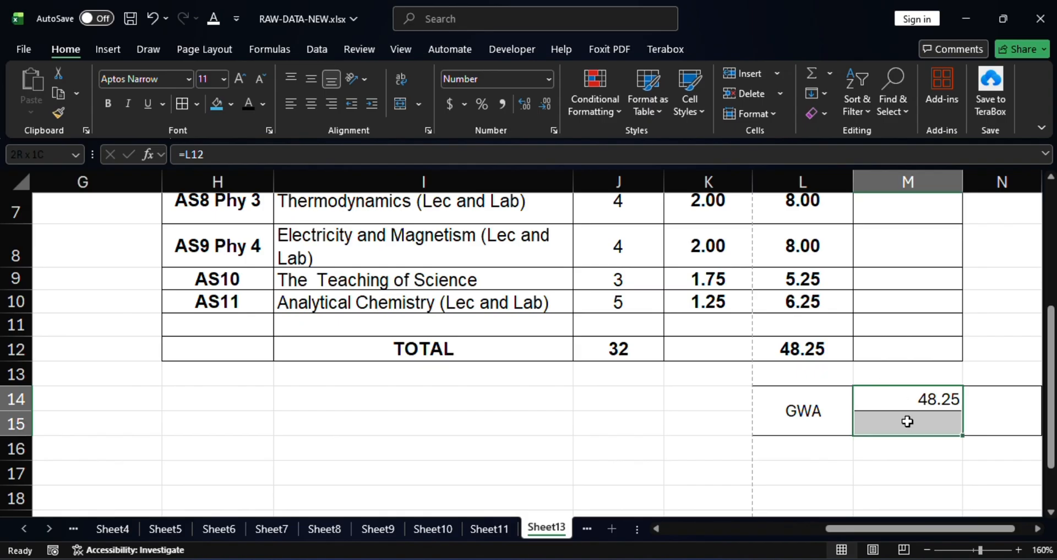
click(311, 80)
click(312, 103)
click(927, 473)
Link M15 to the second-semester total units by entering =J12.
click(907, 428)
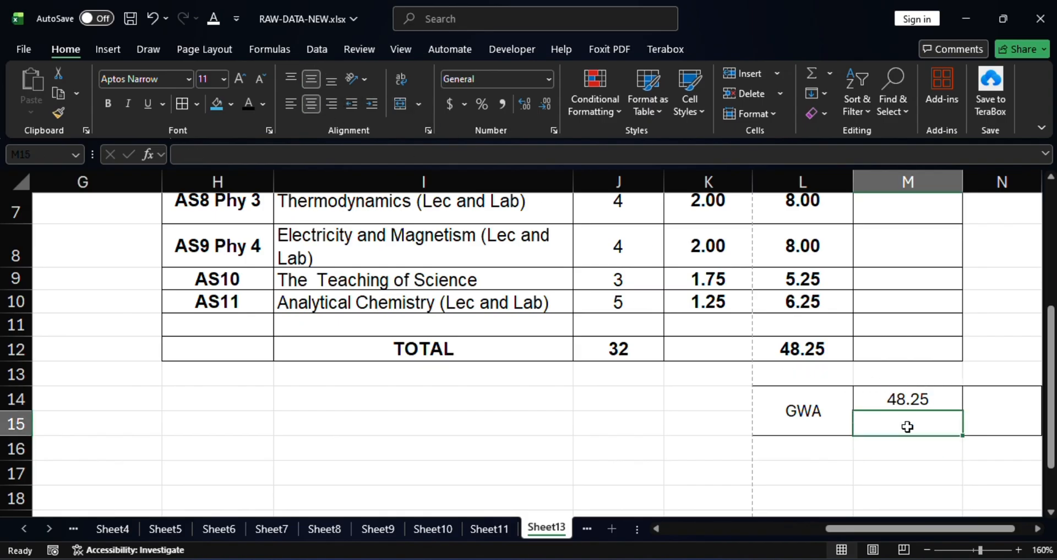
text(=)
click(618, 350)
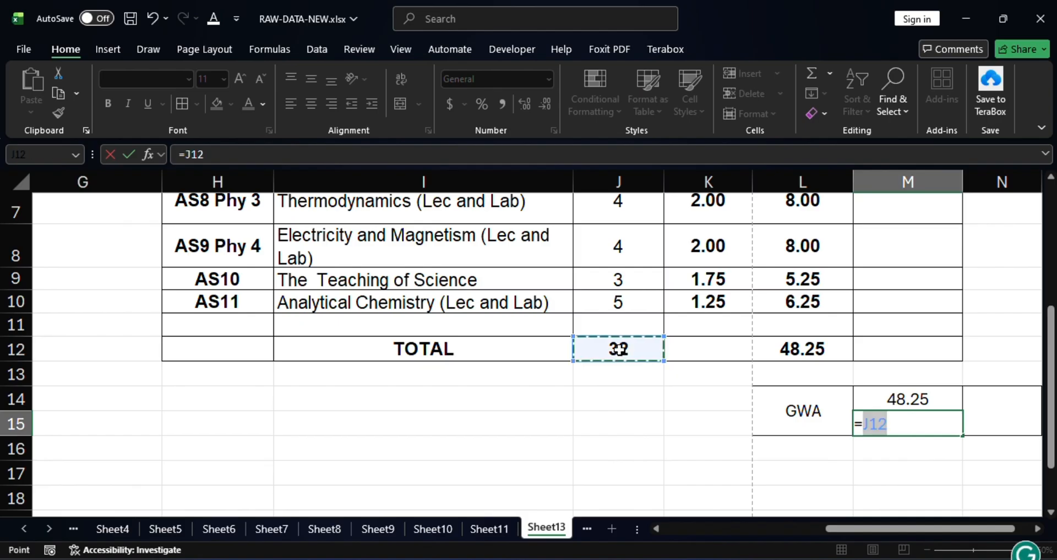
key(Return)
Compute the second-semester GWA in the merged cell N14 with the formula =M14/M15.
click(969, 400)
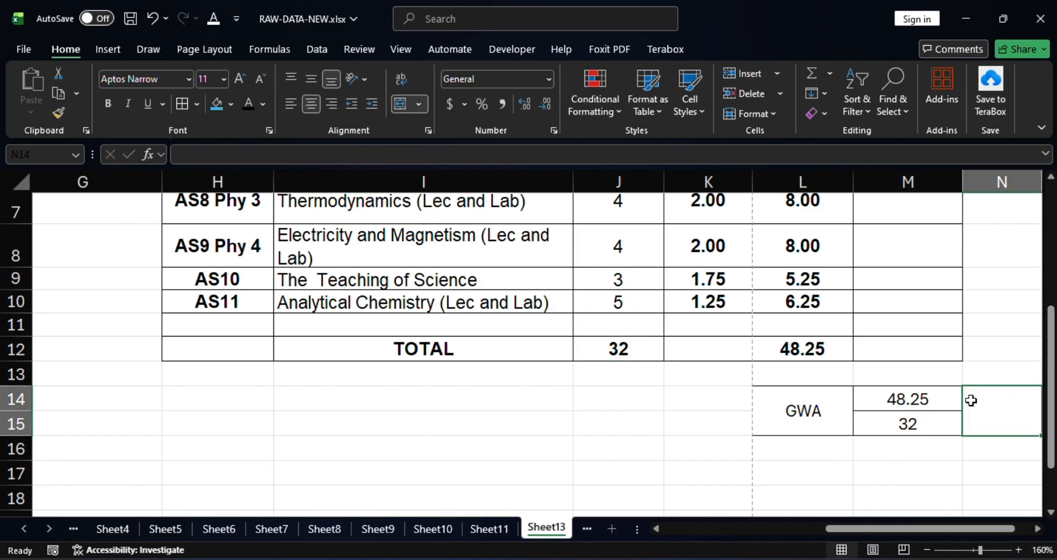
text(=)
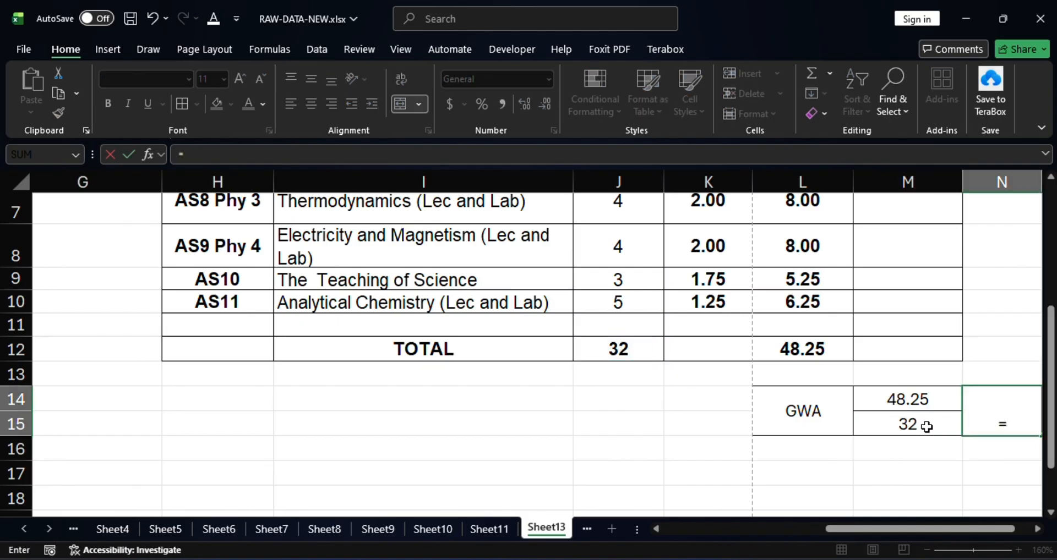
click(925, 399)
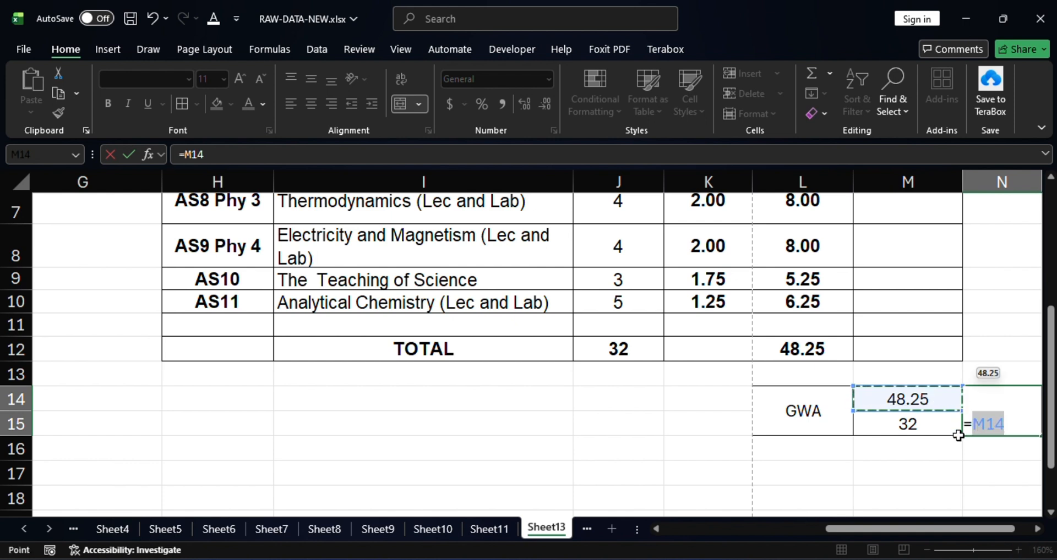
text(/)
click(917, 433)
key(Return)
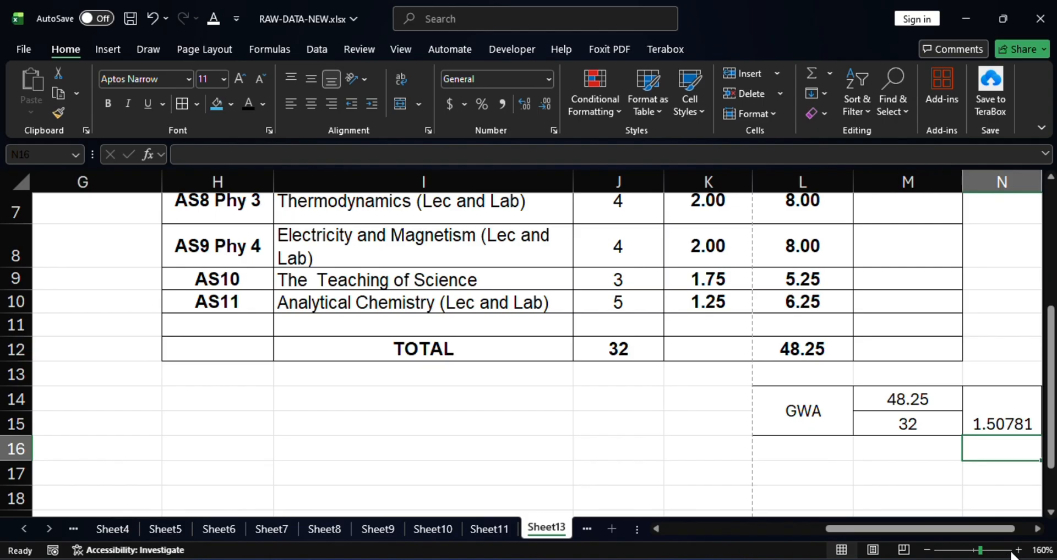
Middle-align the second-semester GWA result in N14 and make it bold.
drag(874, 532, 891, 530)
click(923, 428)
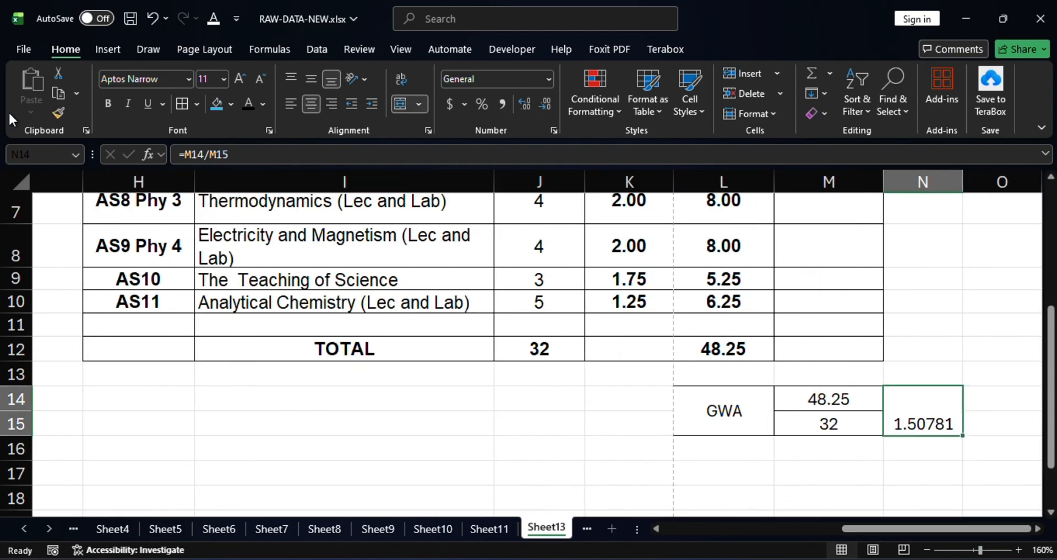
click(313, 79)
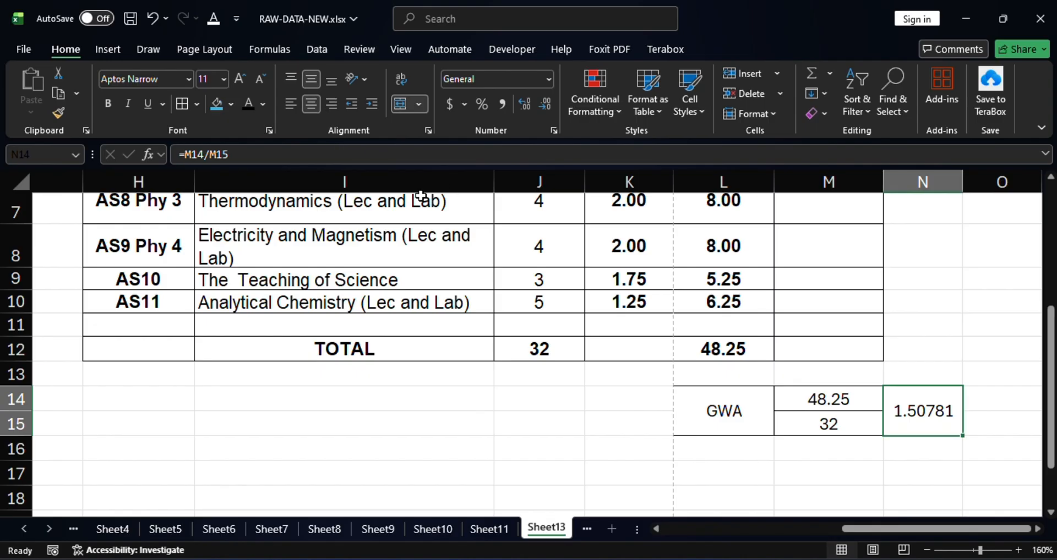
click(108, 104)
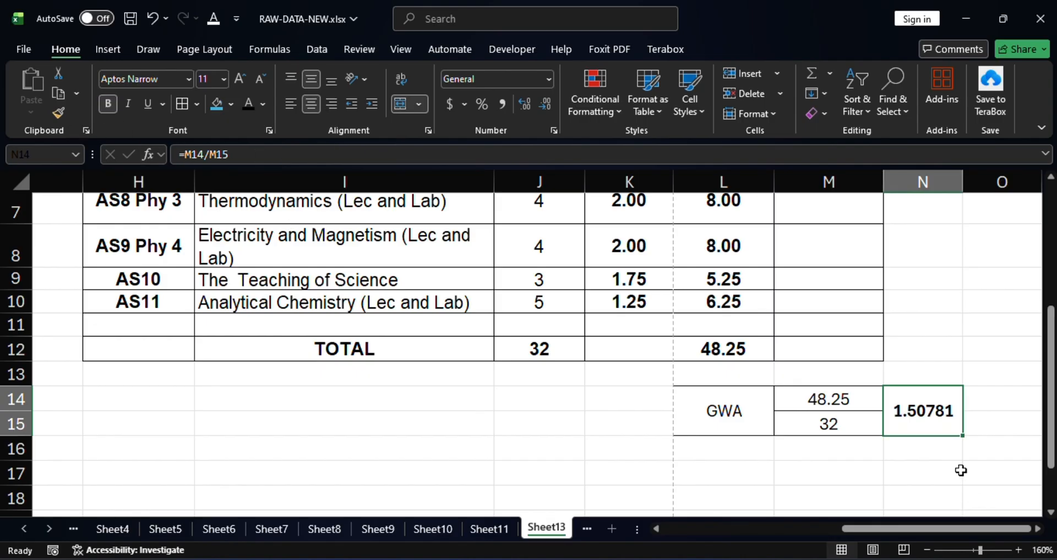
Reduce the second-semester GWA result in N14 to two decimal places.
click(546, 103)
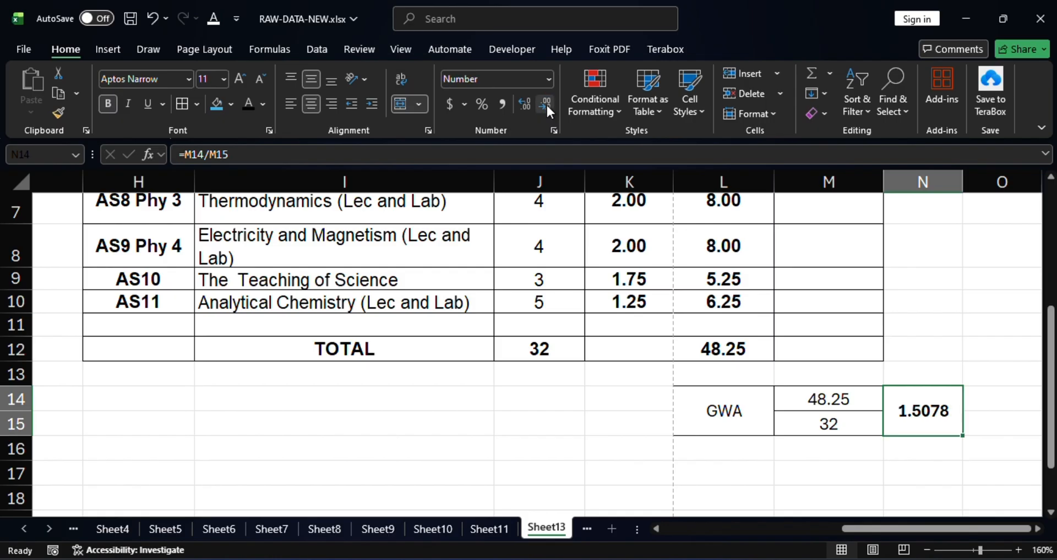
click(546, 104)
click(546, 103)
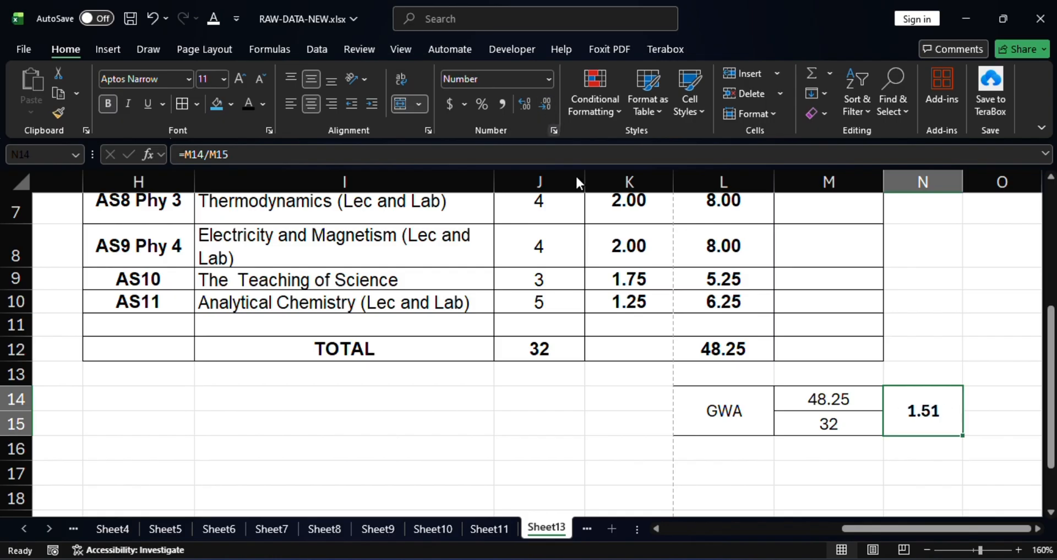
click(937, 443)
click(934, 419)
click(935, 454)
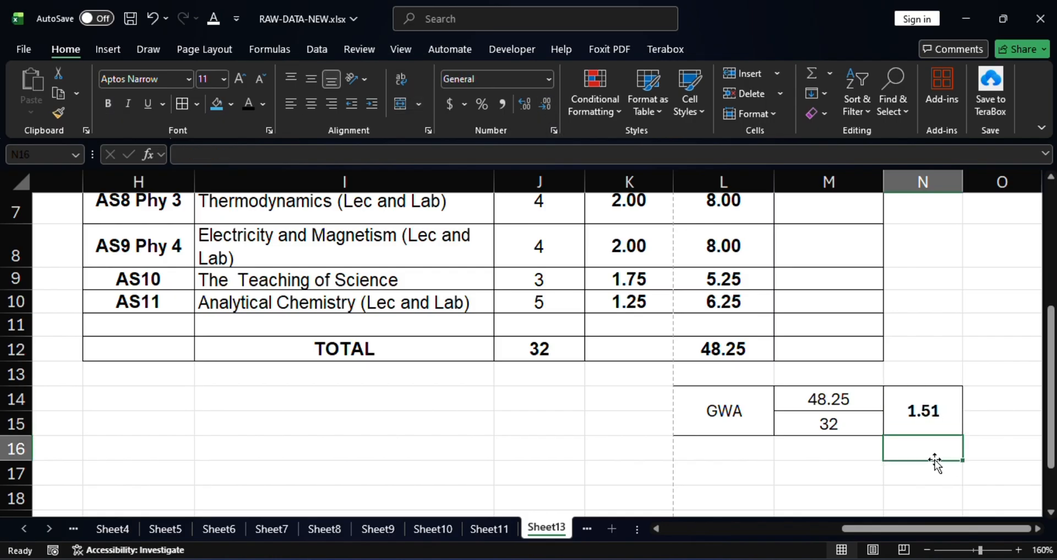
click(941, 412)
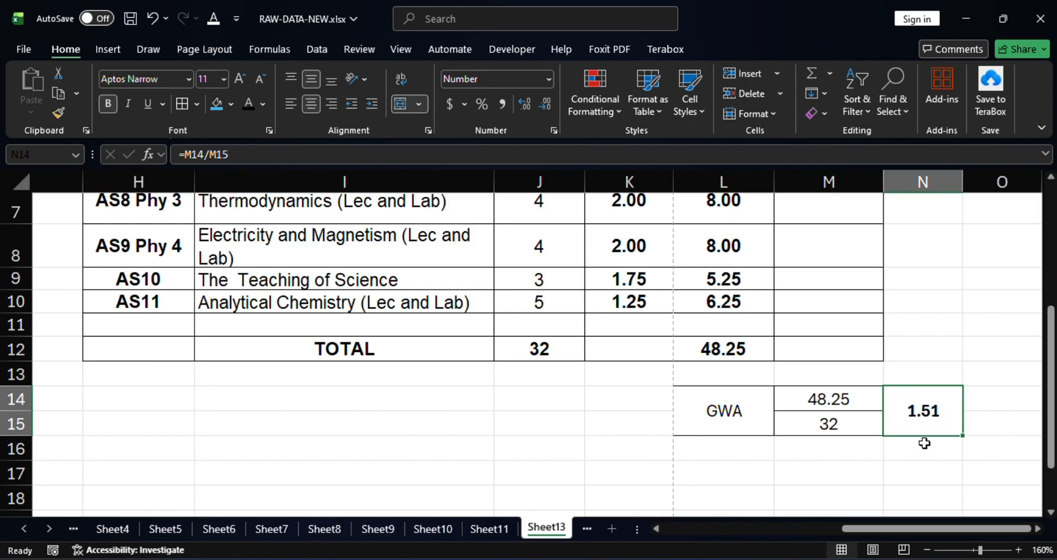
Compare the second-semester GWA with the first-semester GWA in F14, its subject table and the GWA formula picture.
mouse_move(949, 529)
mouse_down()
mouse_move(936, 529)
mouse_move(956, 534)
mouse_up()
scroll(629, 395, up, 1)
scroll(629, 396, up, 1)
scroll(629, 396, down, 1)
drag(903, 530, 711, 508)
click(743, 406)
drag(791, 529, 820, 528)
scroll(771, 410, down, 2)
scroll(791, 411, up, 2)
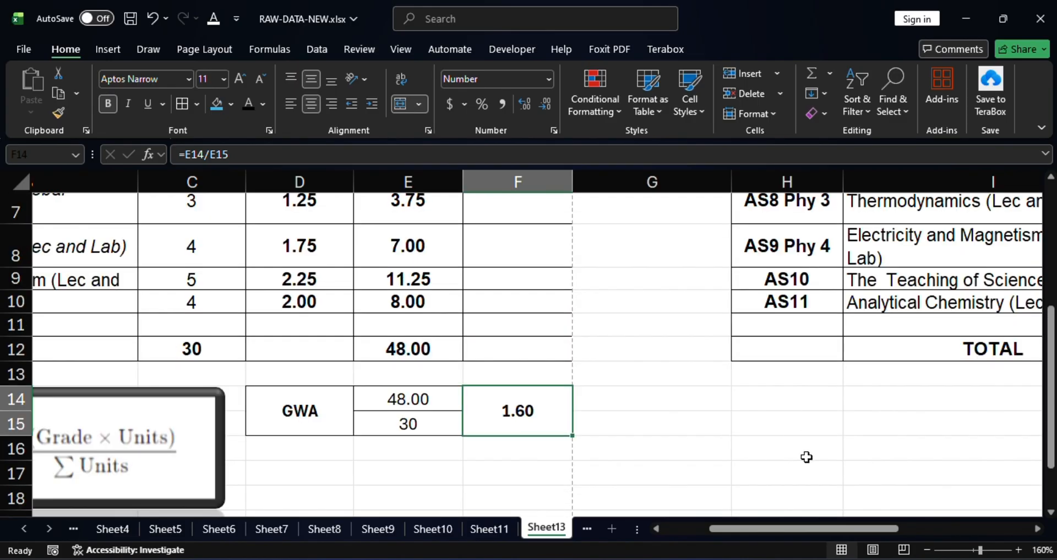
scroll(807, 458, down, 1)
drag(807, 521, 716, 514)
scroll(701, 410, up, 2)
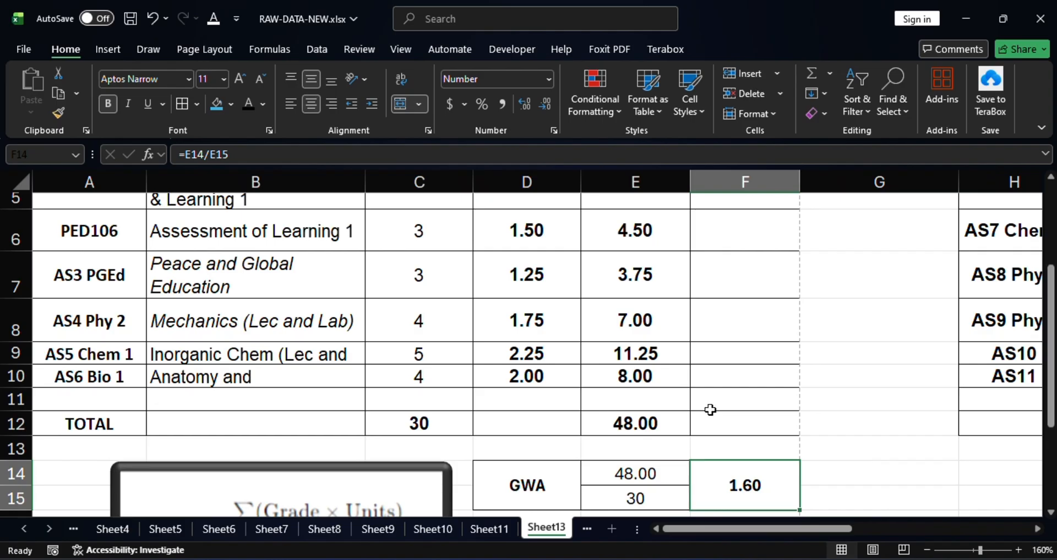
scroll(746, 409, down, 3)
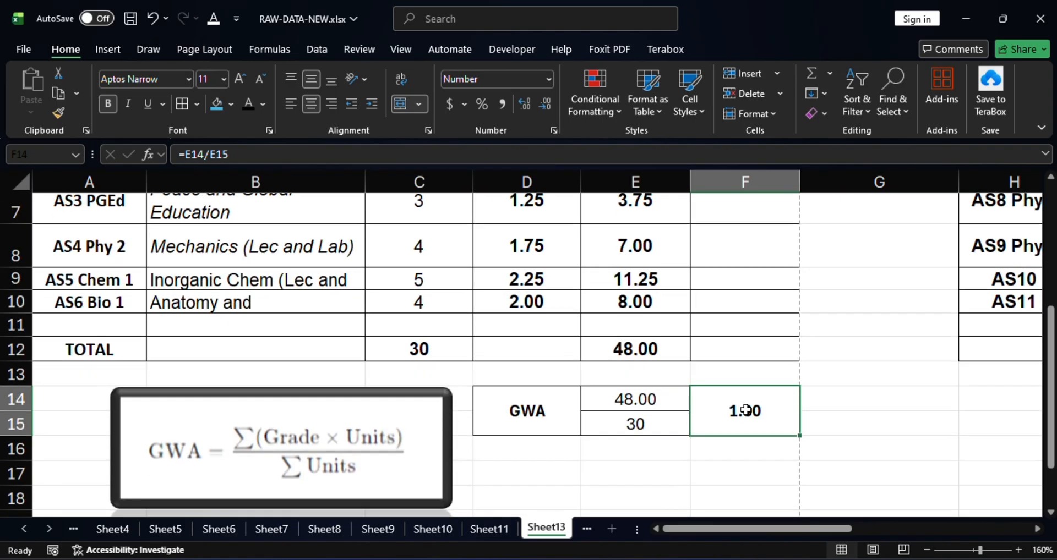
drag(745, 530, 789, 512)
scroll(802, 436, up, 2)
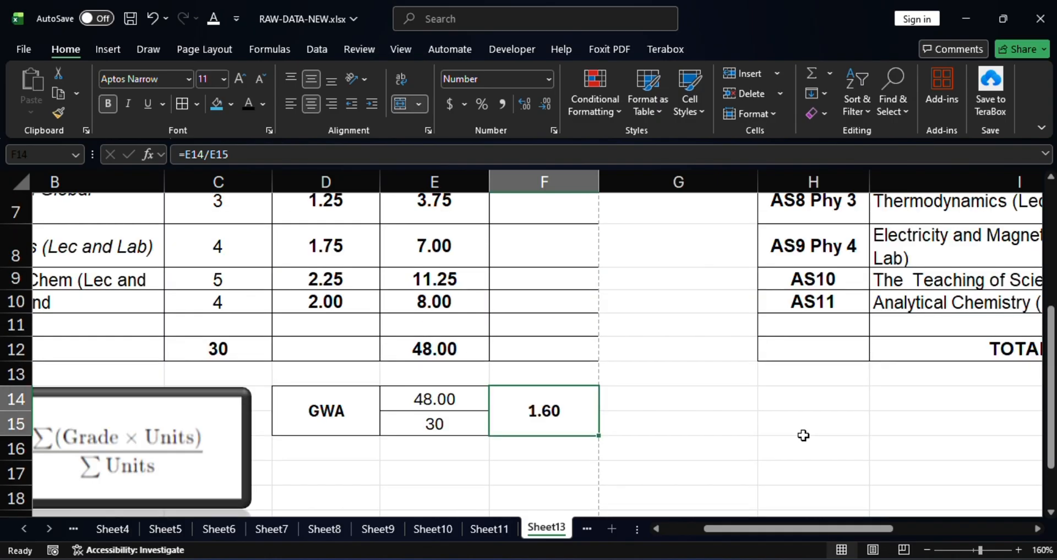
Merge and center G17:G18 in the empty area between the two semester tables and enter the label GWA.
scroll(802, 435, down, 1)
scroll(748, 423, down, 1)
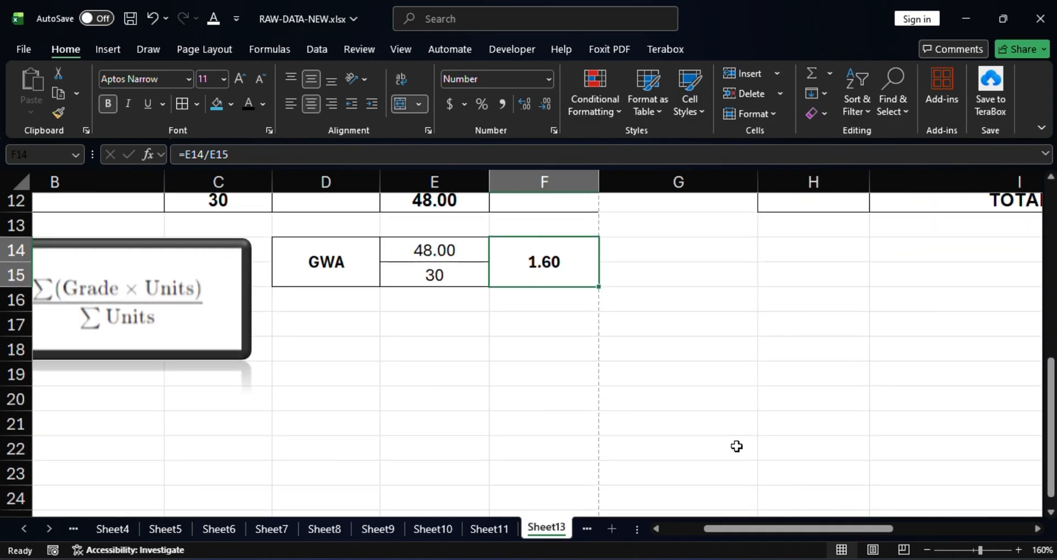
click(662, 330)
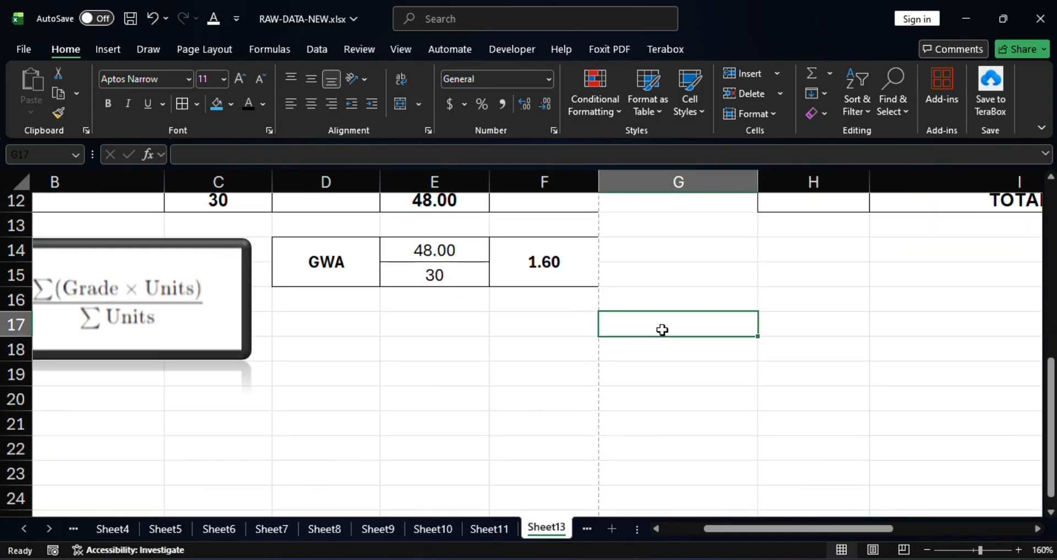
click(677, 370)
click(657, 333)
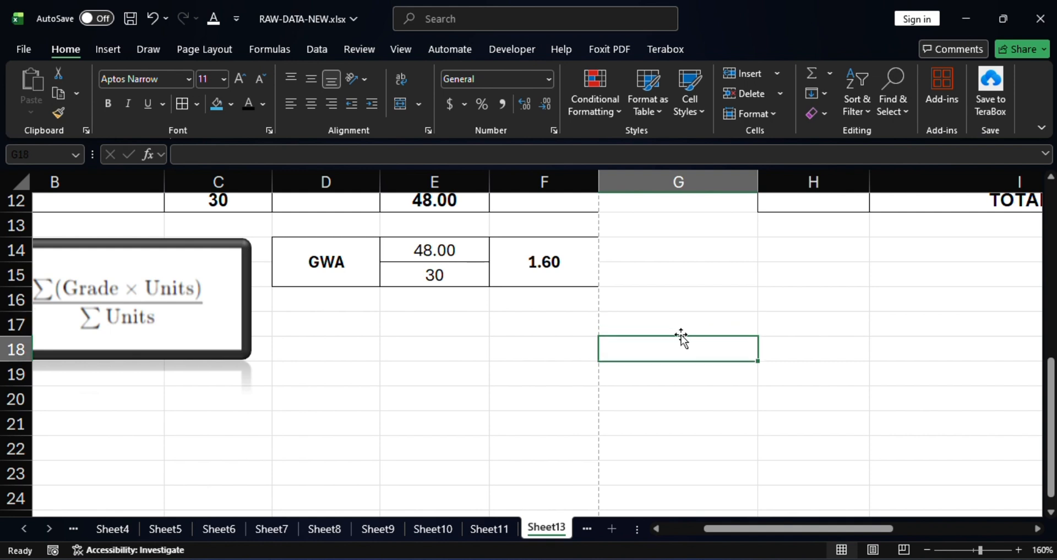
drag(681, 336, 679, 343)
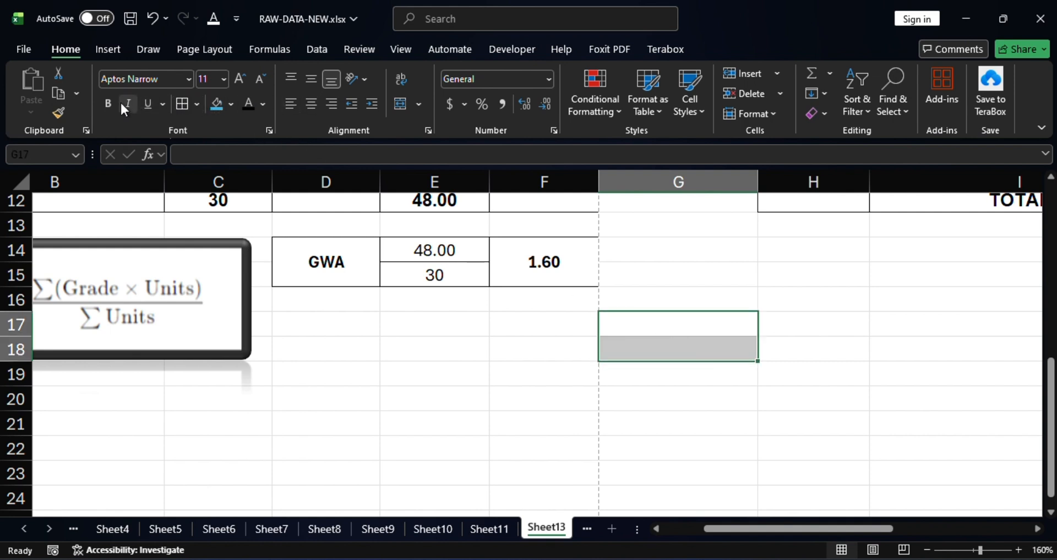
click(402, 105)
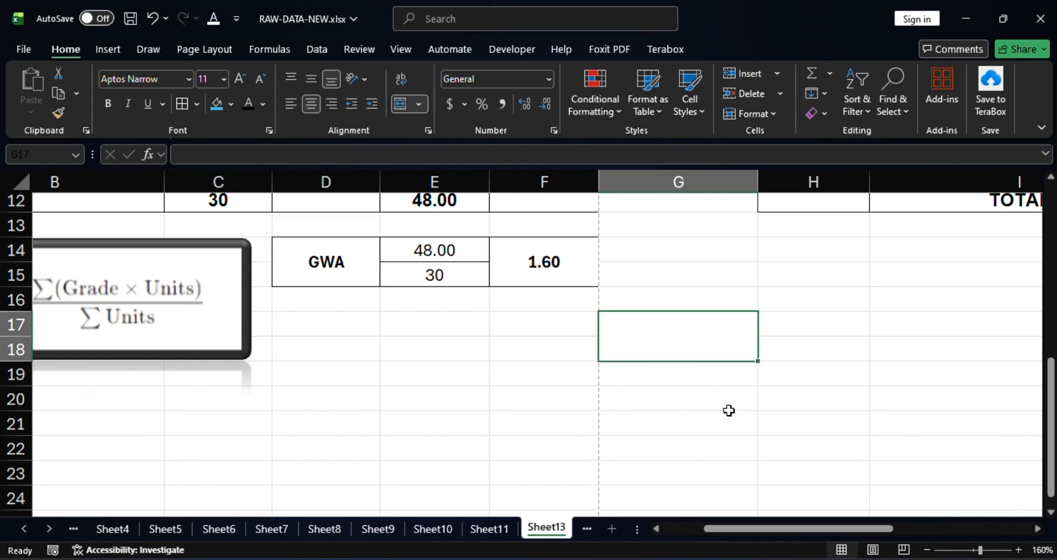
text(GWA)
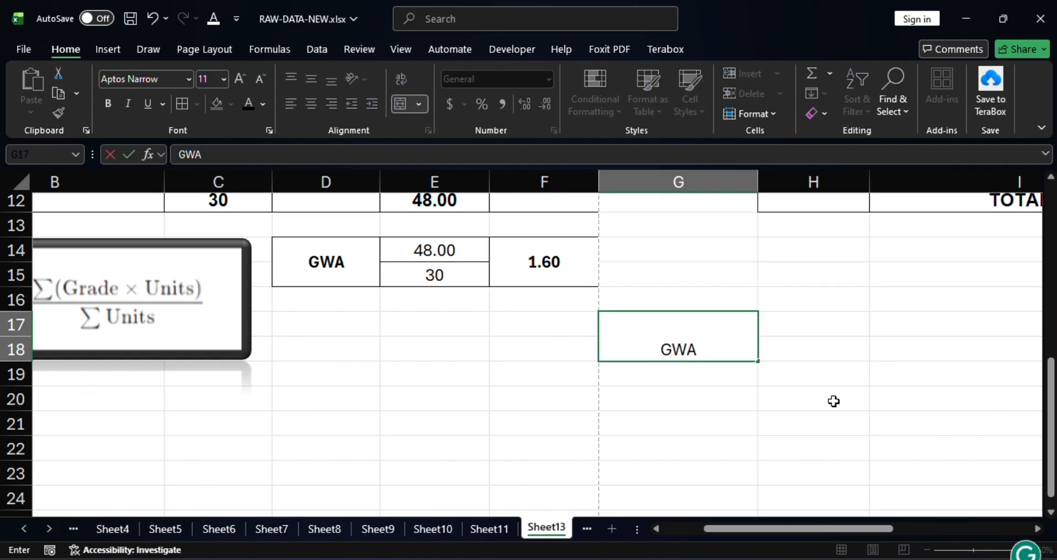
click(693, 336)
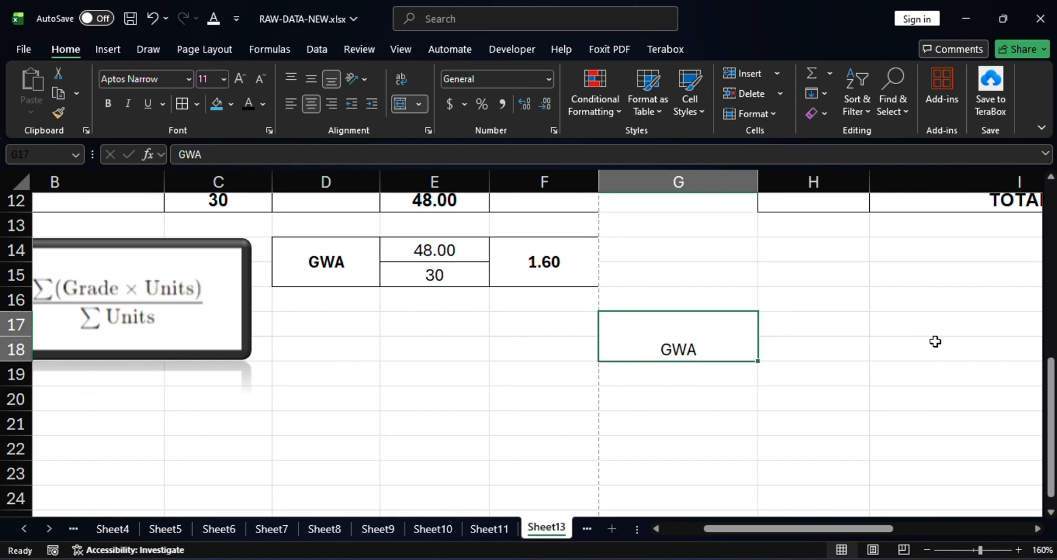
Merge and center I17:I18 as the result cell of the new GWA block.
drag(934, 333, 936, 352)
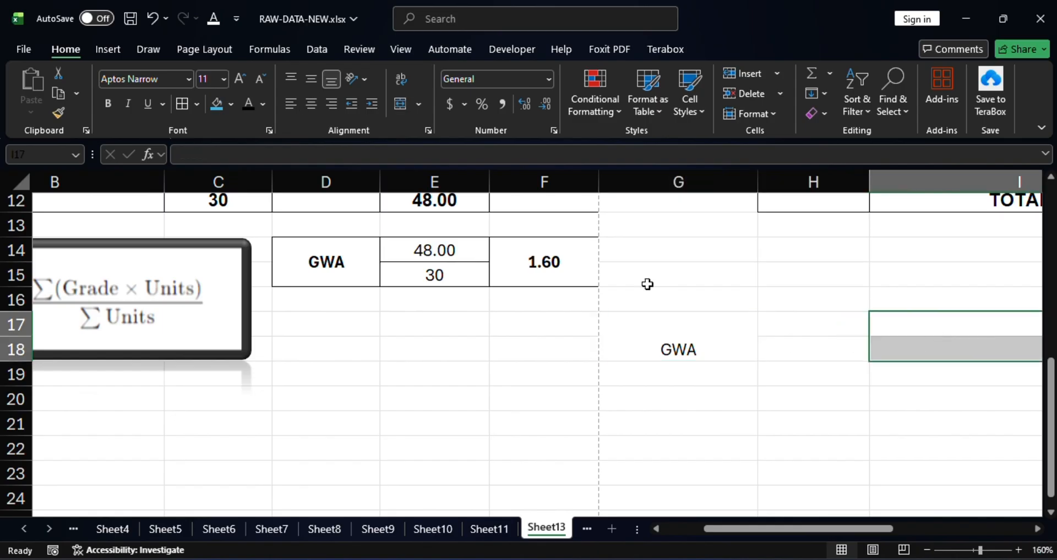
click(404, 104)
scroll(755, 386, right, 3)
click(740, 384)
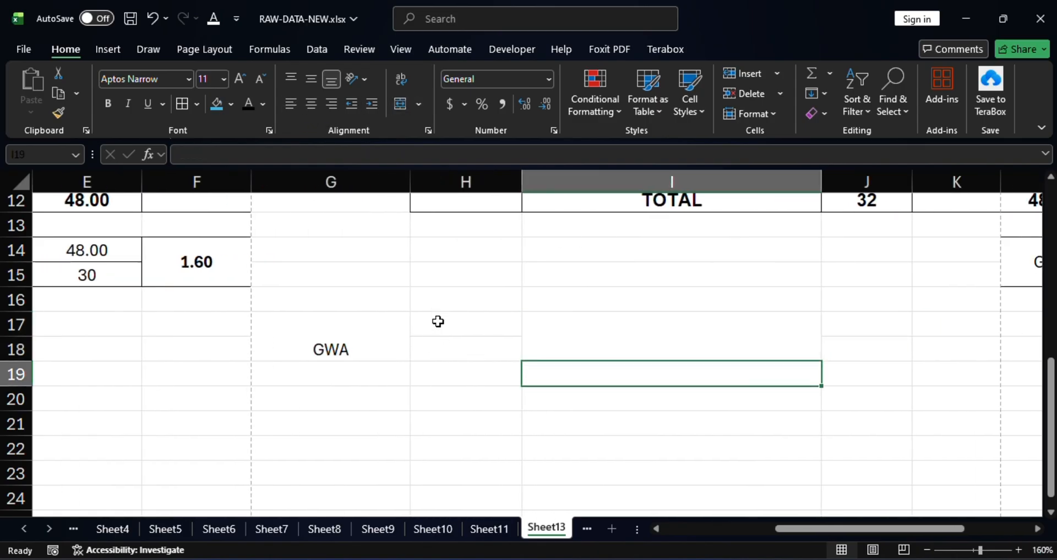
Middle-align and center the GWA block G17:I18 and make it bold.
click(382, 328)
drag(382, 328, 634, 334)
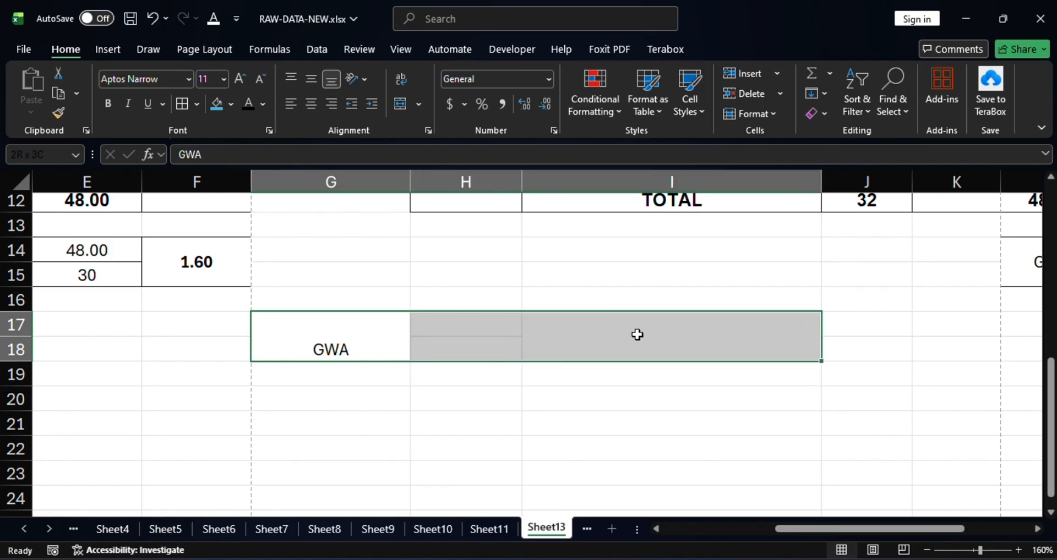
click(310, 79)
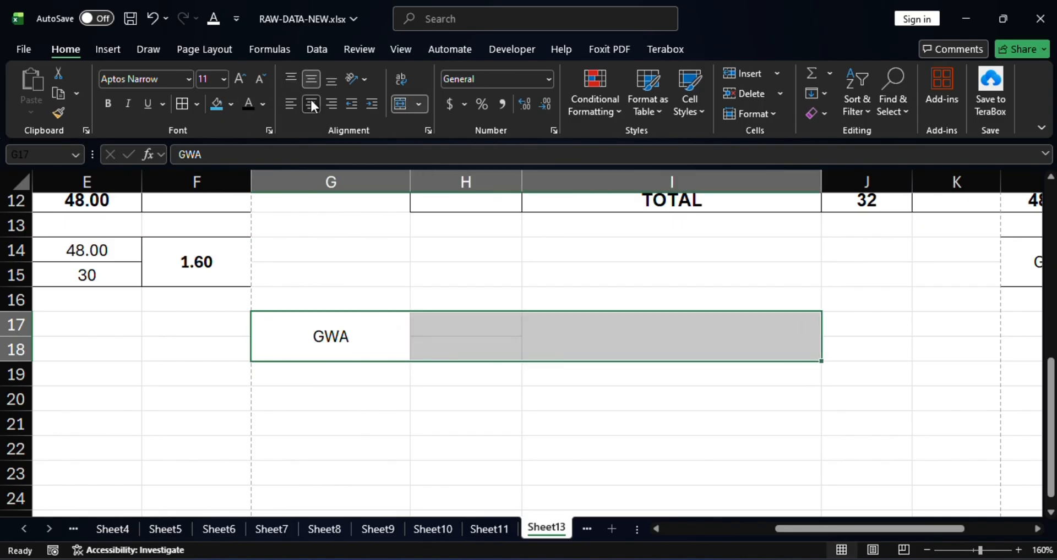
click(311, 105)
click(310, 103)
key(ctrl+b)
click(550, 423)
click(606, 330)
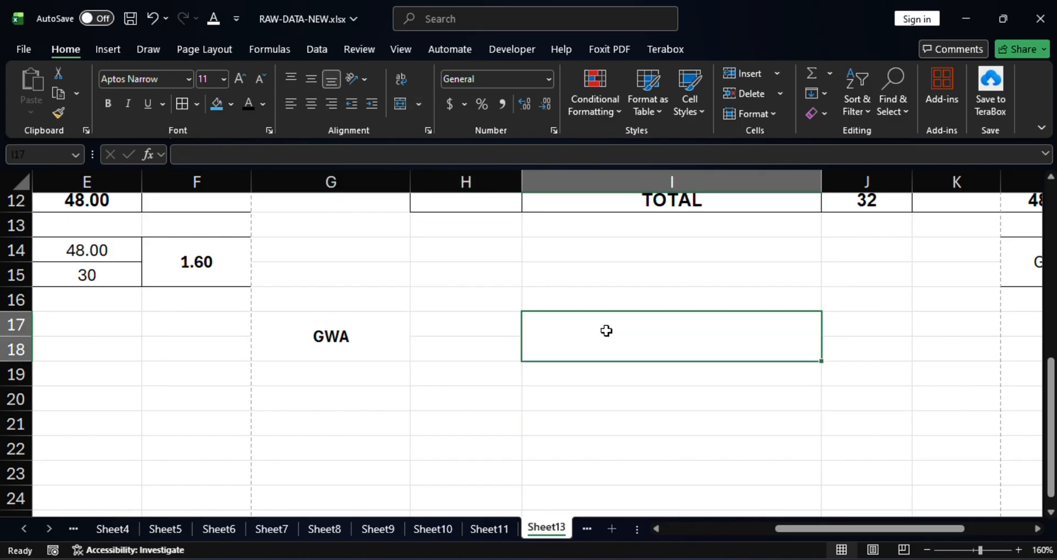
Examine the first-semester unit and grade-times-units totals in row 12, the GWA formula picture and the cells meant for the combined values.
click(488, 332)
click(470, 346)
click(468, 327)
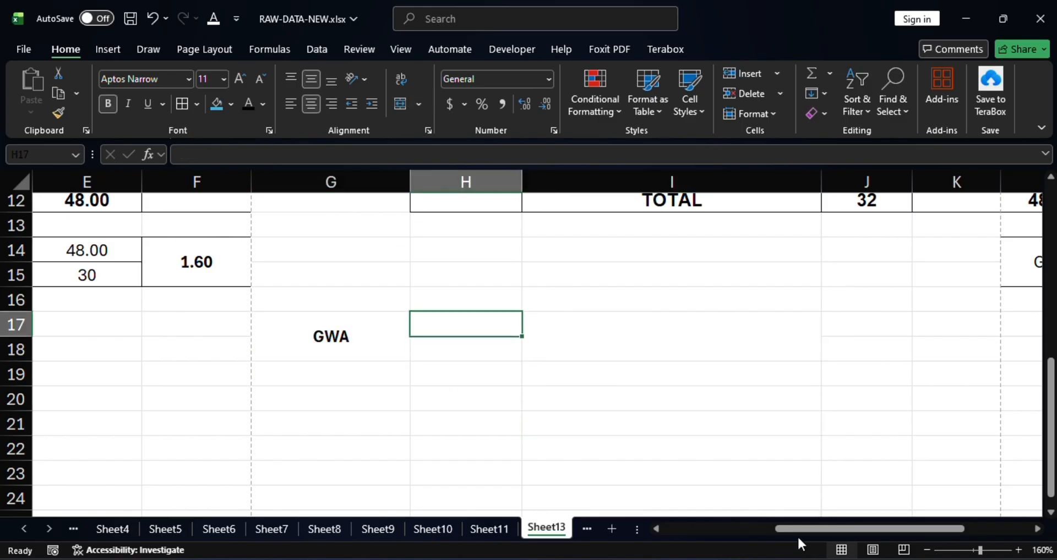
drag(810, 527, 710, 517)
scroll(428, 359, up, 2)
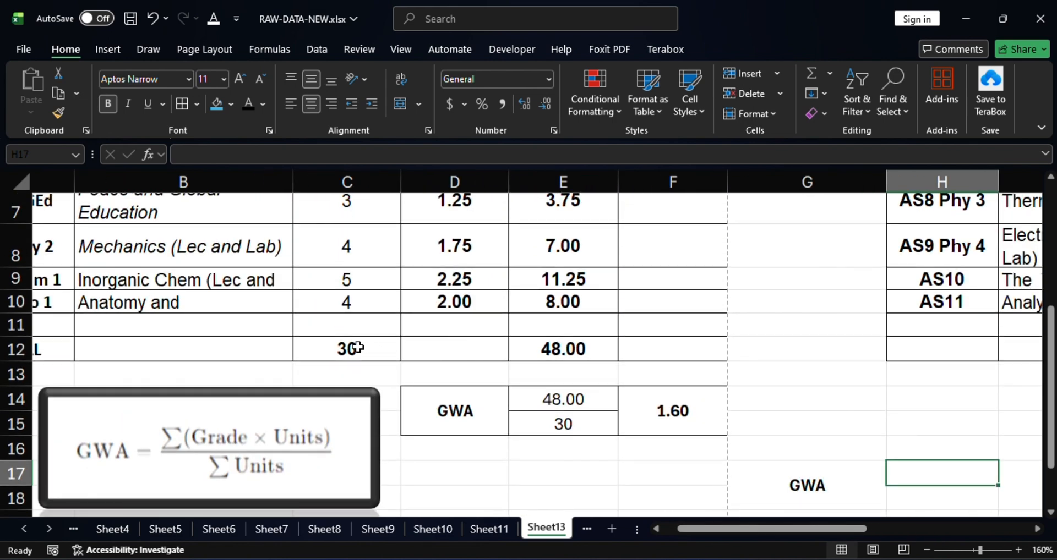
scroll(644, 391, down, 2)
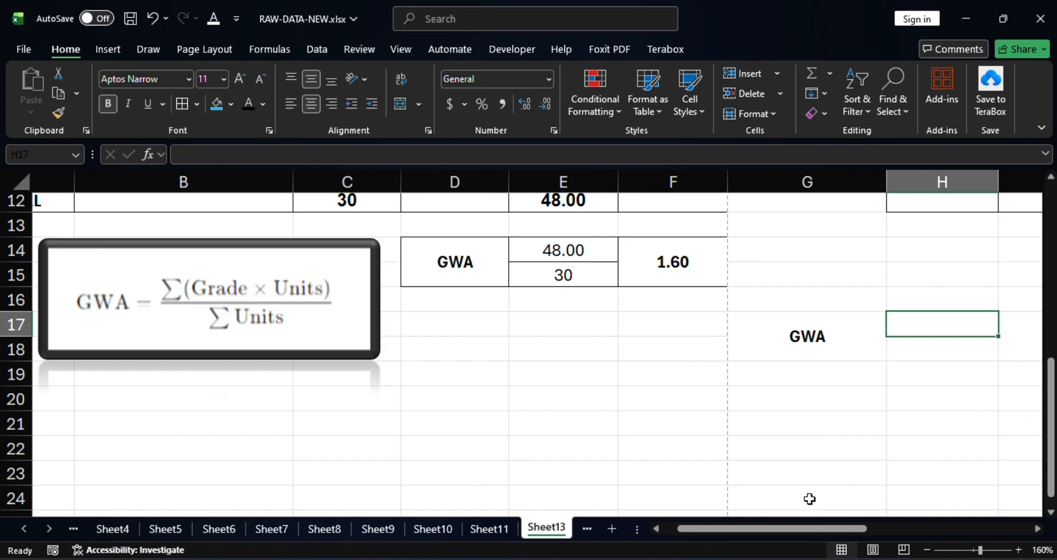
drag(795, 527, 821, 527)
scroll(696, 435, up, 1)
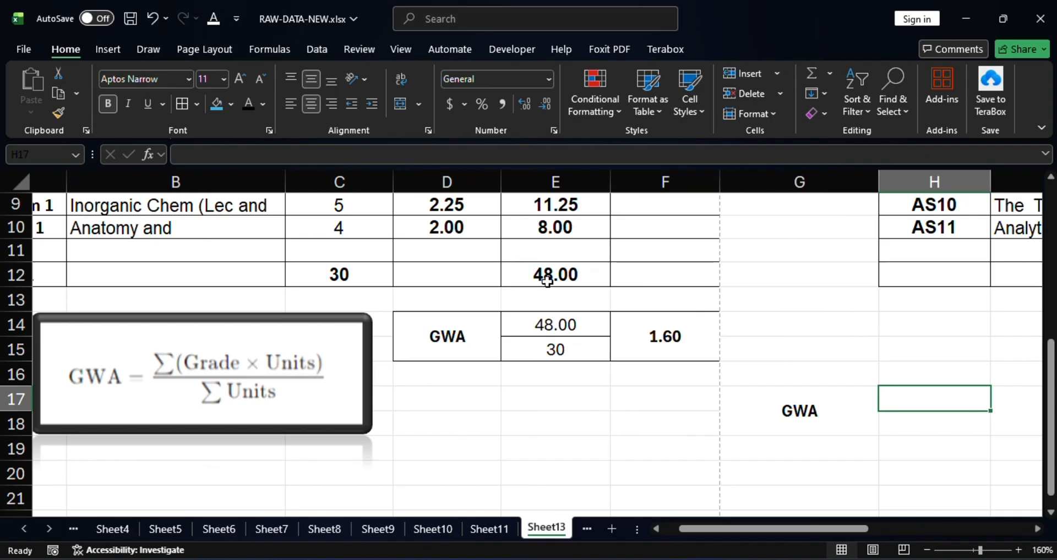
click(546, 281)
scroll(602, 301, up, 3)
scroll(602, 308, down, 4)
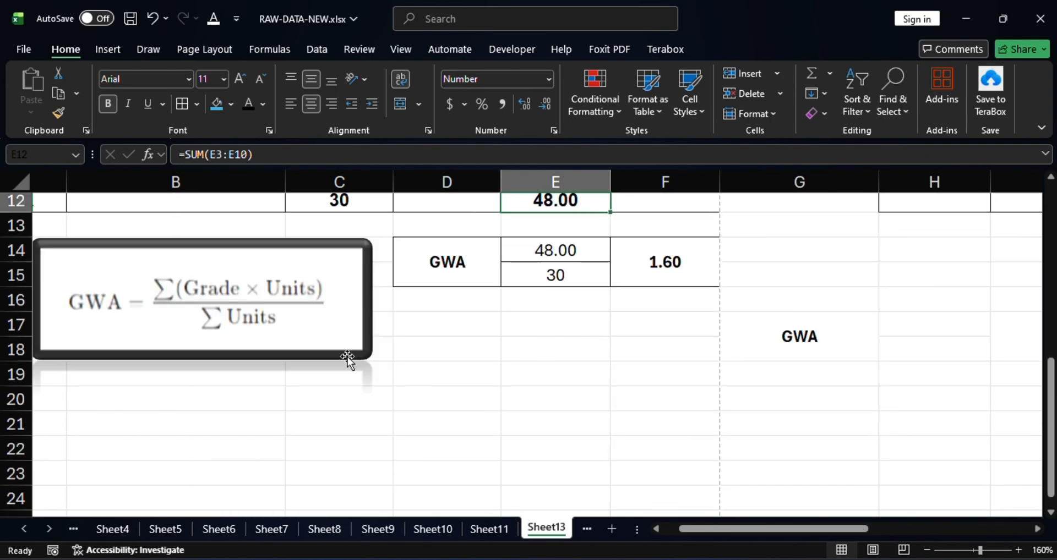
scroll(632, 349, up, 2)
mouse_move(823, 527)
mouse_down()
mouse_move(998, 530)
mouse_move(842, 523)
mouse_up()
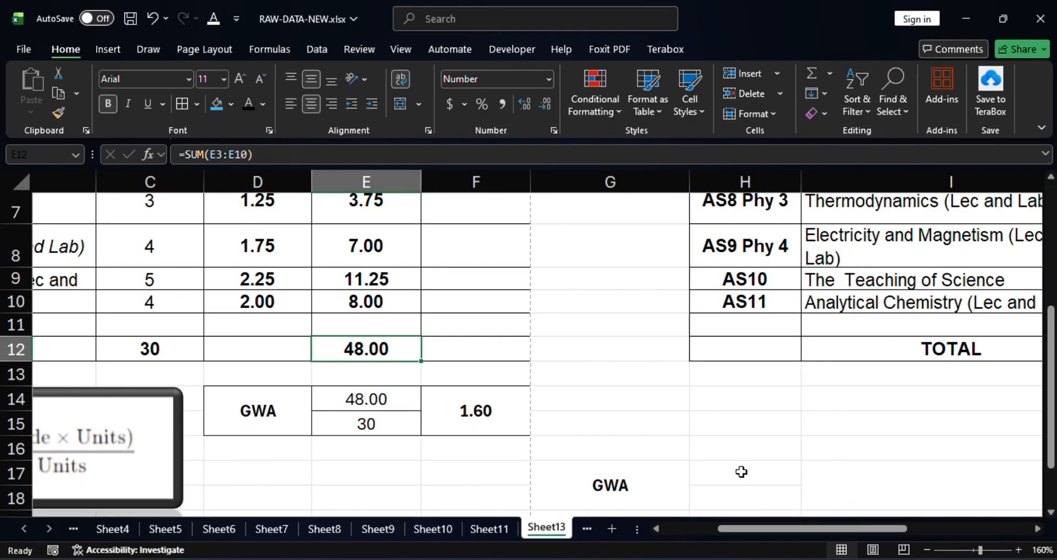
Add both semesters' grade-times-units totals in H17 with the formula =E12+M14.
scroll(802, 440, down, 1)
click(758, 397)
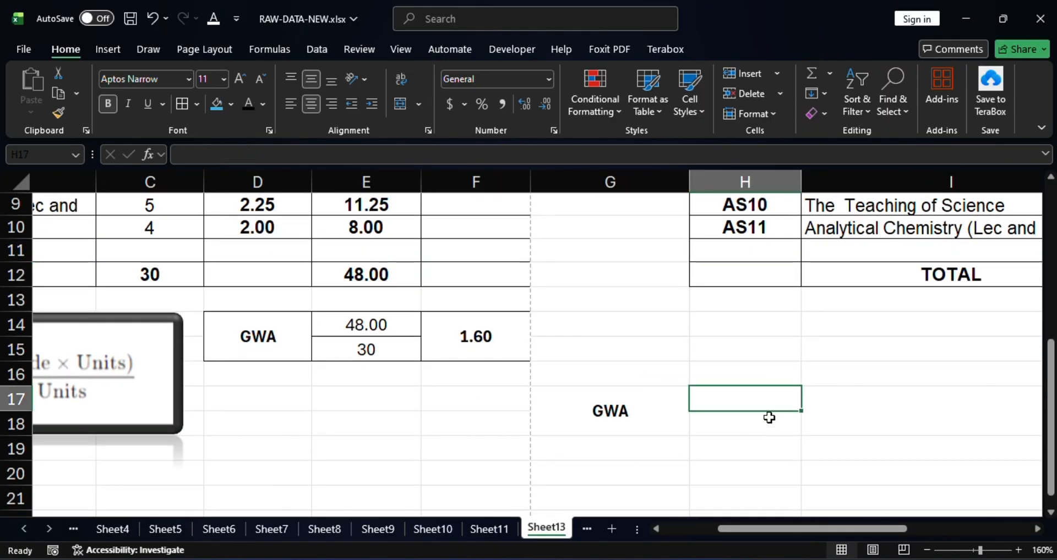
text(=)
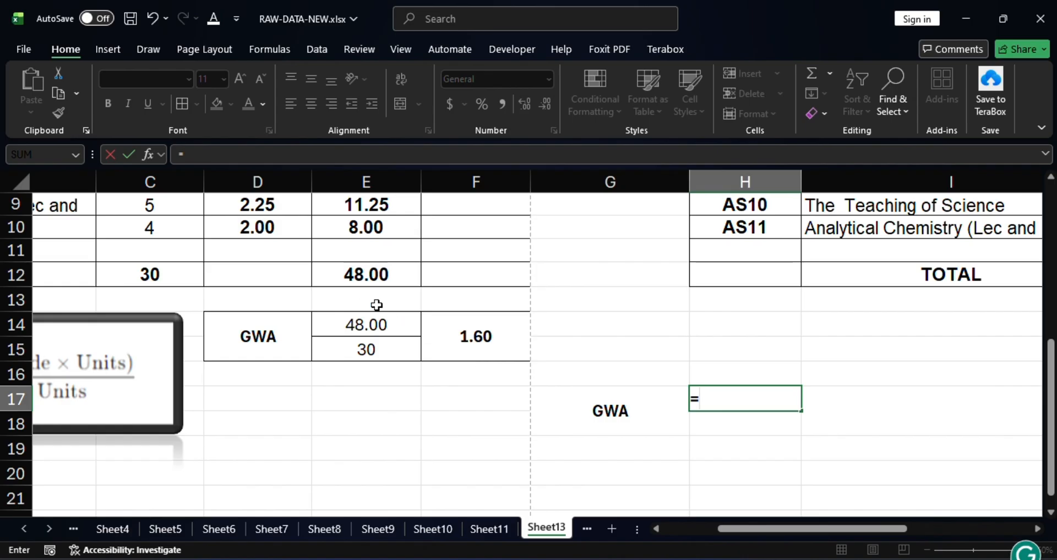
click(367, 278)
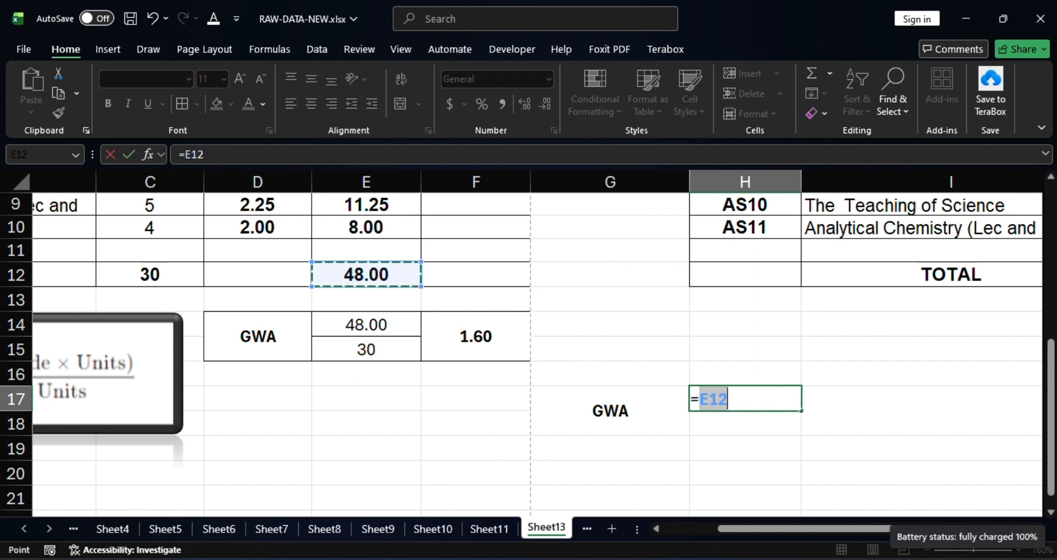
text(+)
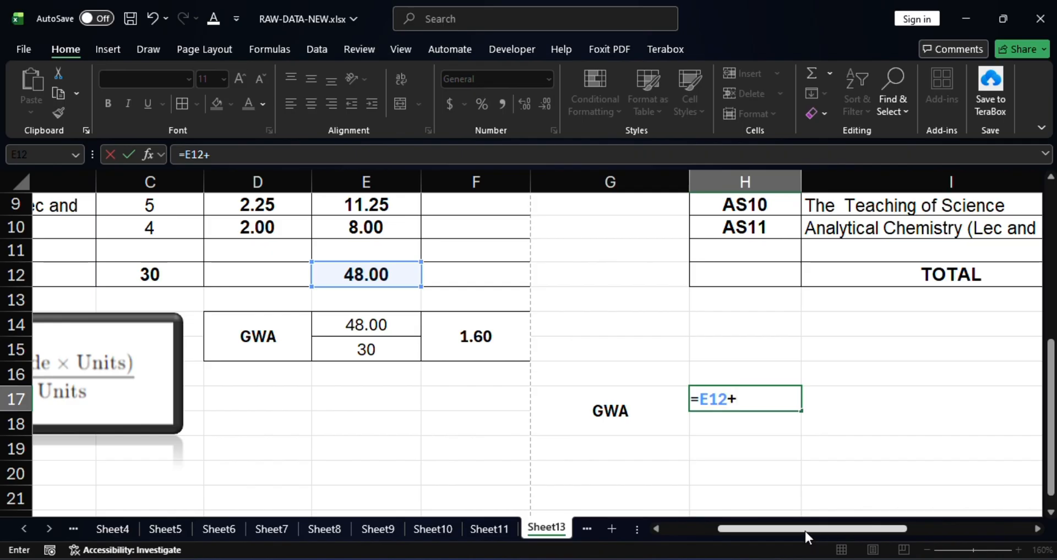
drag(805, 531, 902, 526)
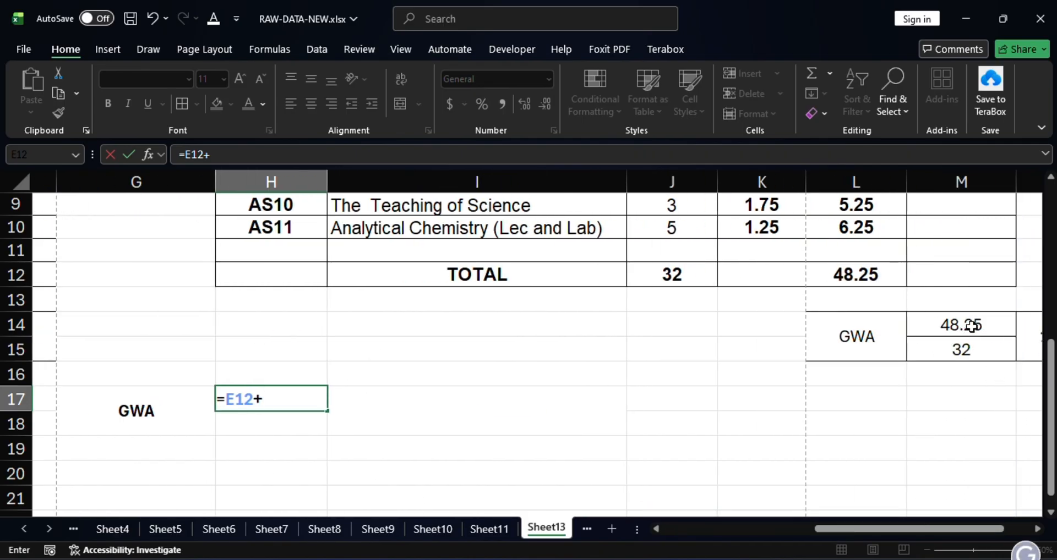
click(972, 326)
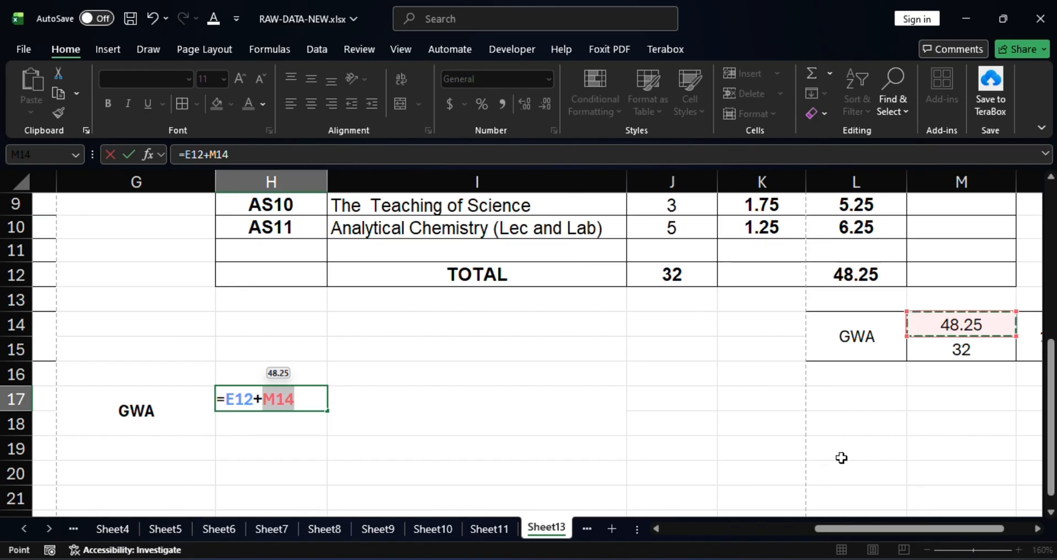
key(Return)
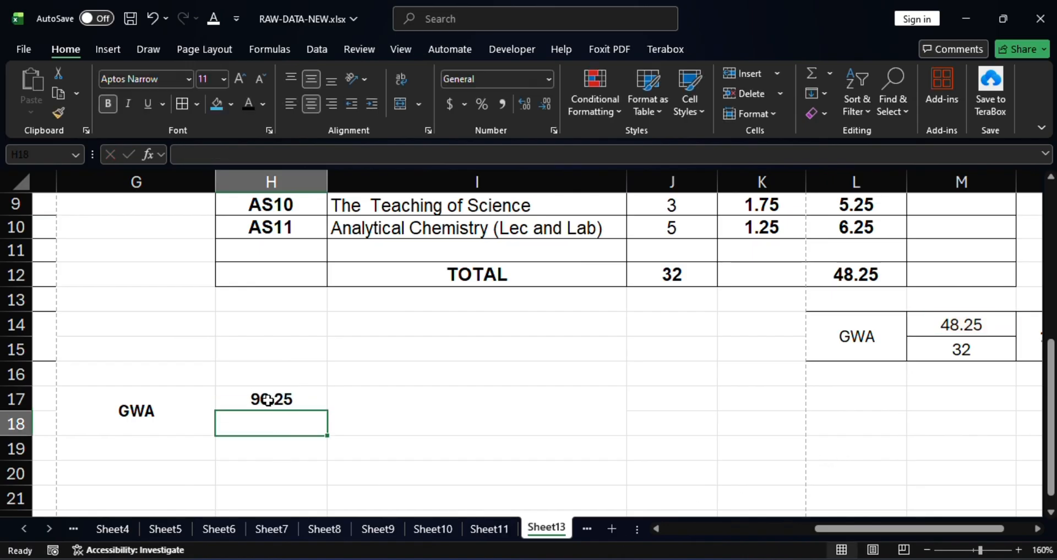
click(268, 400)
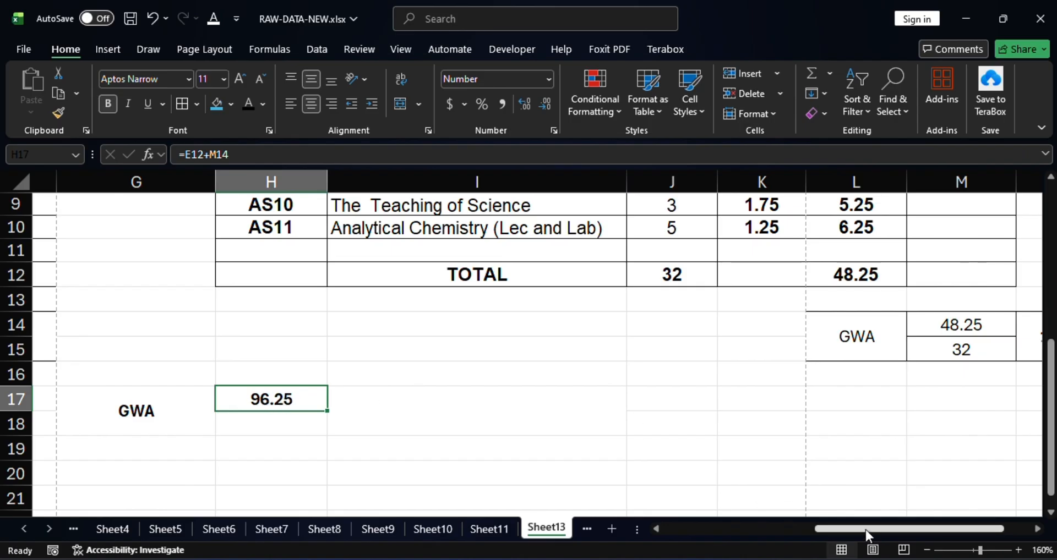
Add both semesters' total units in H18 with the formula =C12+J12.
drag(867, 530, 821, 531)
click(488, 424)
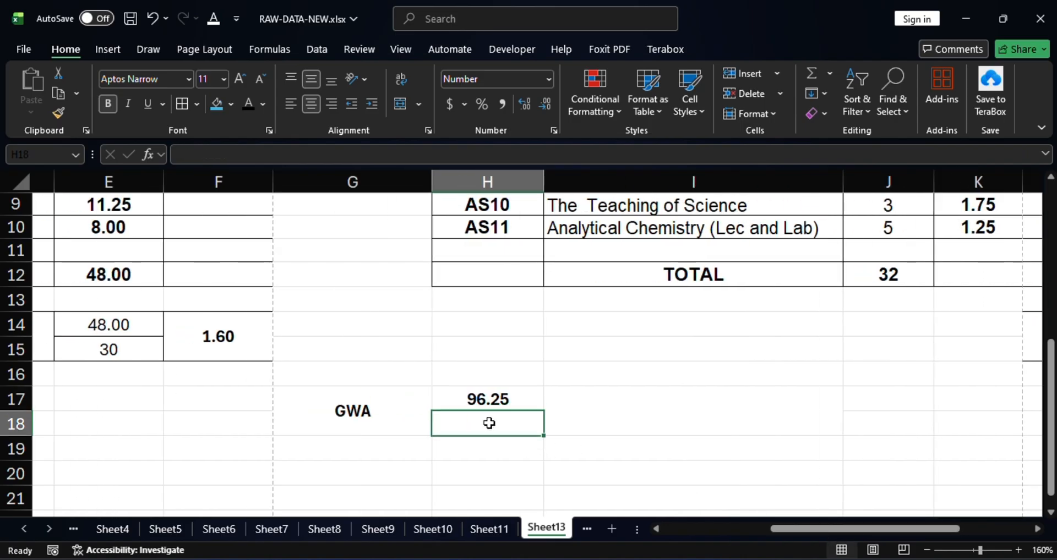
text(=)
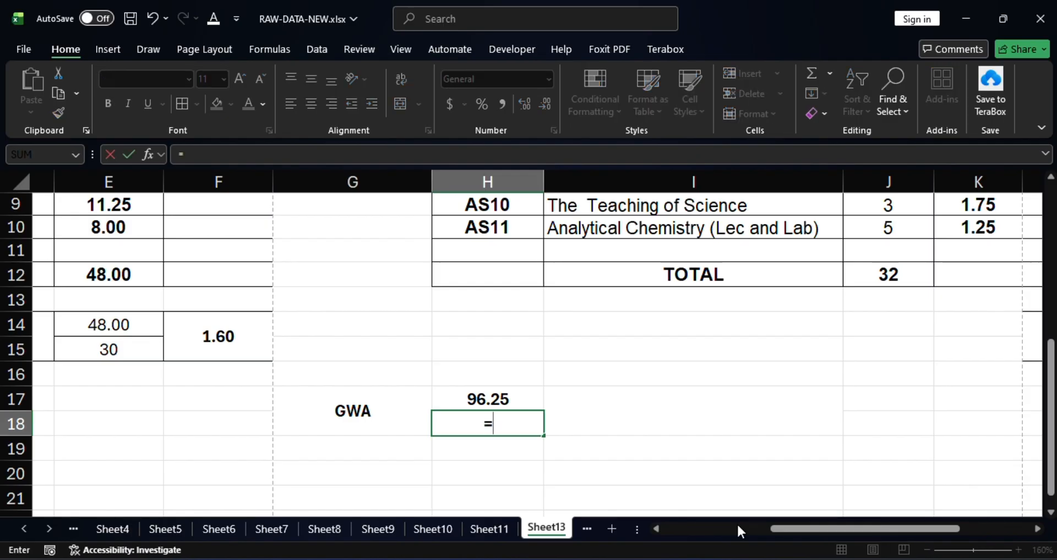
drag(843, 527, 807, 533)
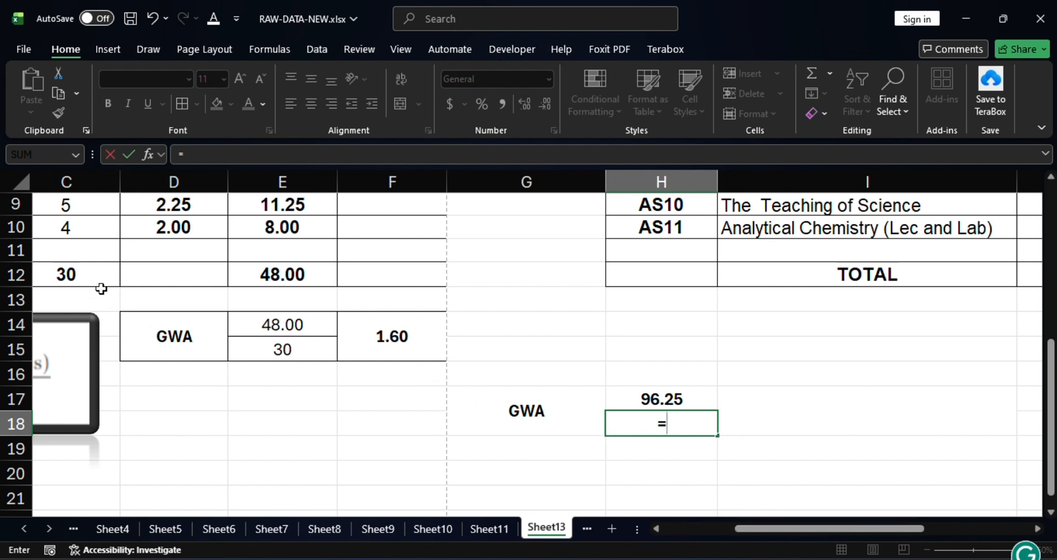
click(86, 275)
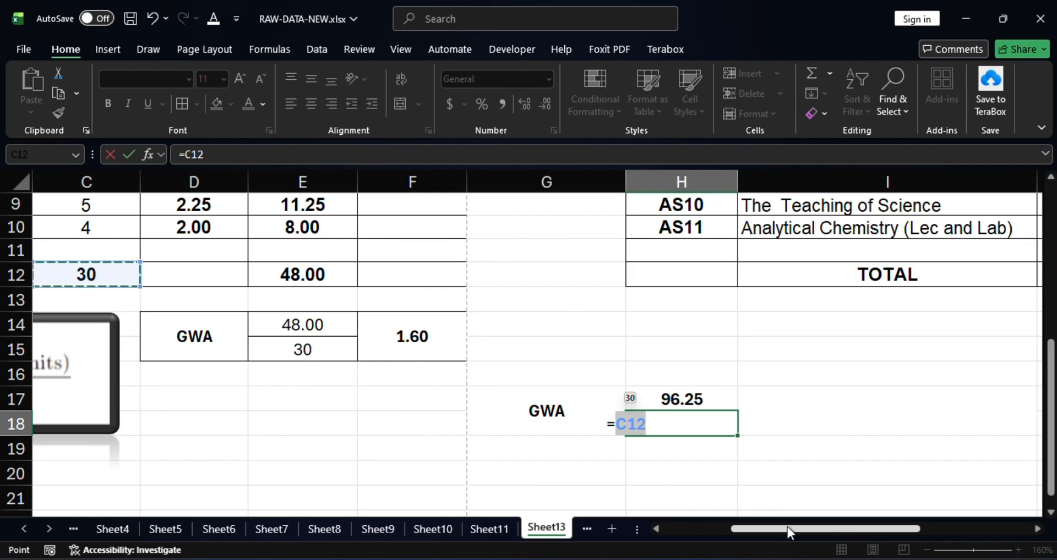
text(_)
key(BackSpace)
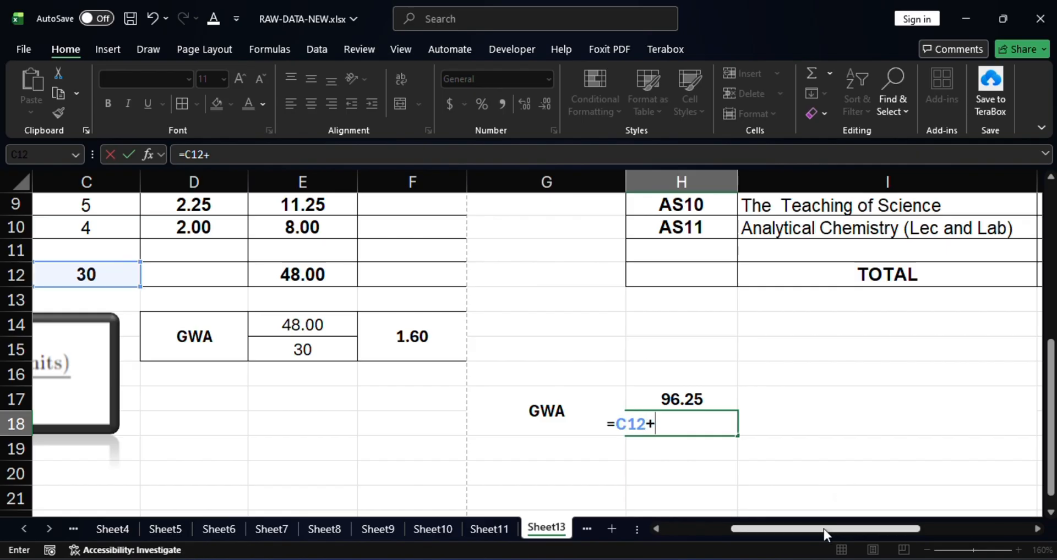
drag(823, 529, 949, 535)
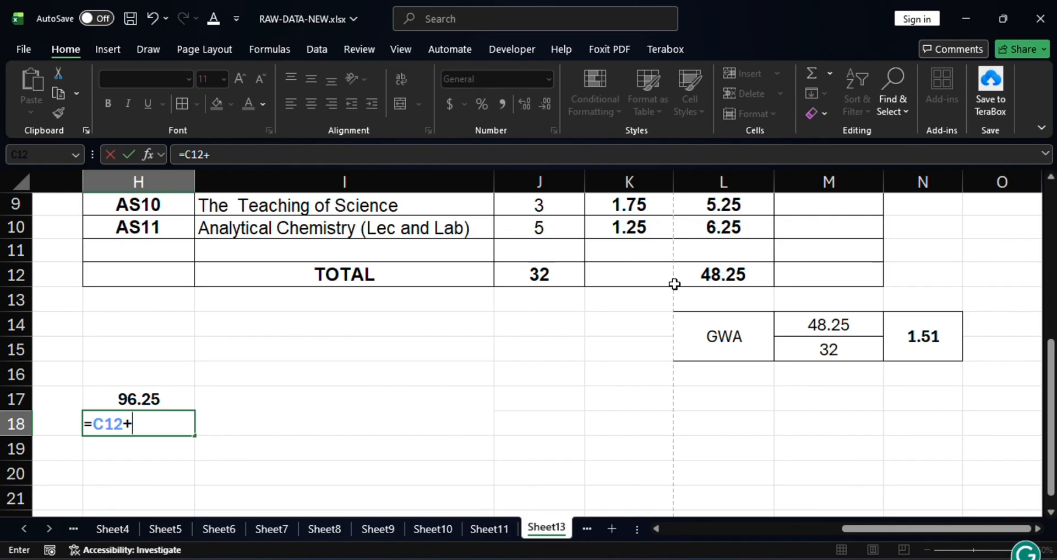
click(562, 274)
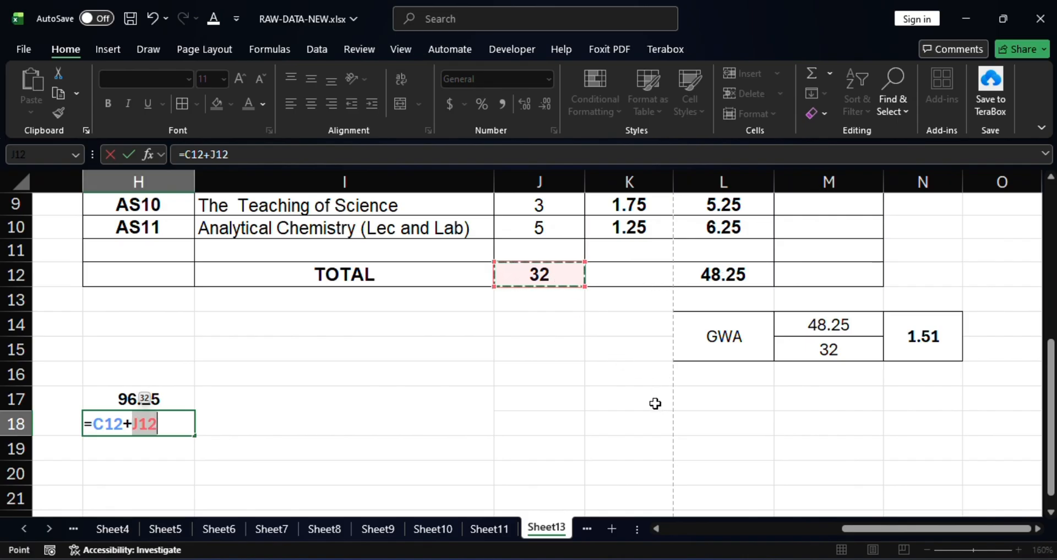
key(Return)
Apply borders around and between all cells of the combined GWA block G17:I18.
click(304, 440)
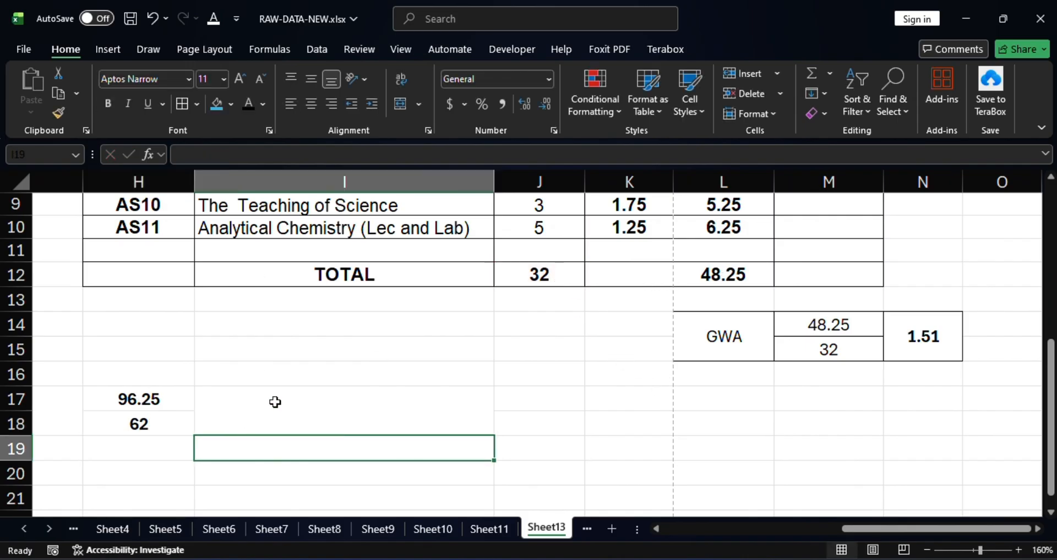
click(274, 402)
drag(858, 526, 805, 526)
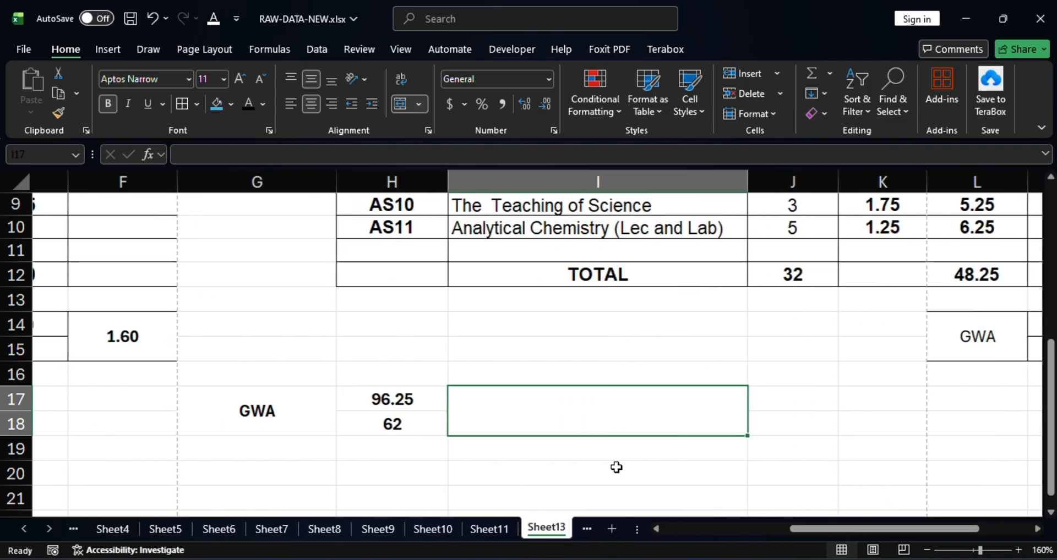
drag(286, 411, 518, 422)
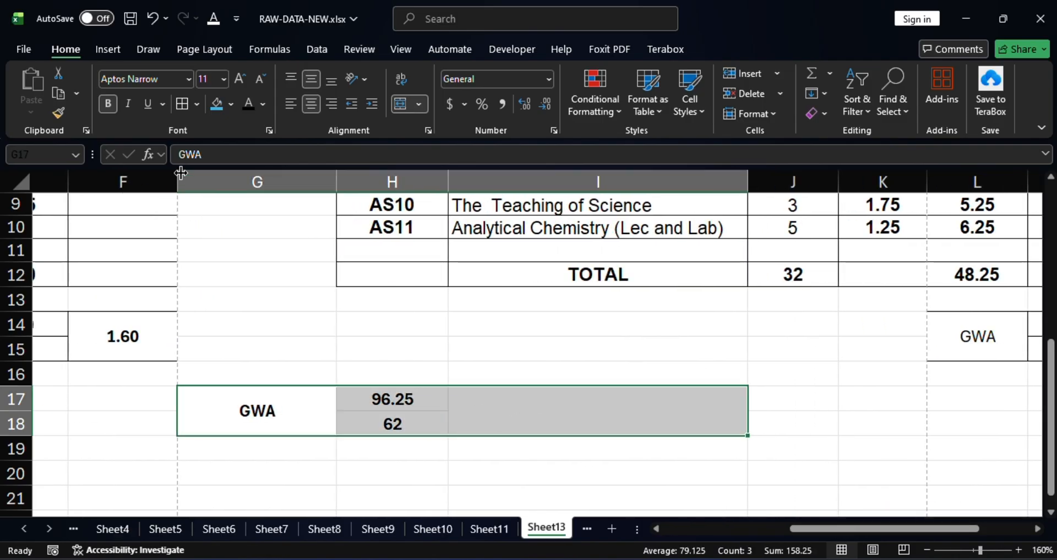
click(178, 105)
click(583, 449)
Compute the combined GWA in the merged cell I17 with the formula =H17/H18.
click(604, 426)
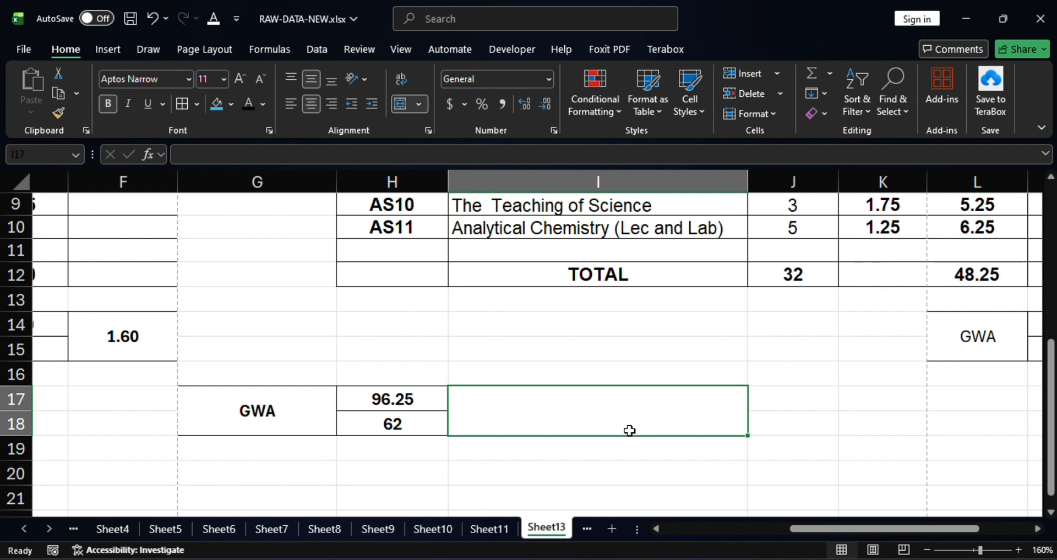
text(=)
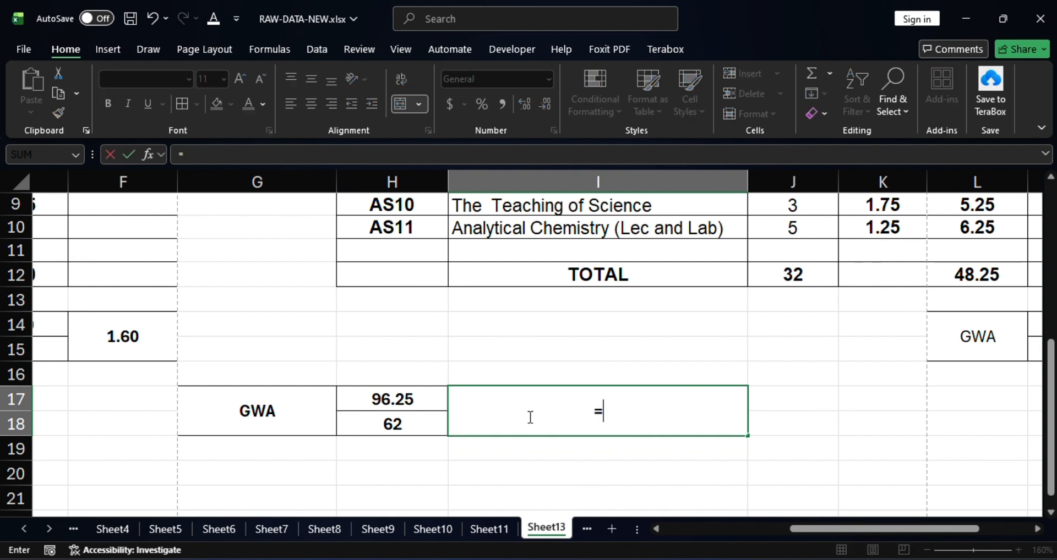
click(425, 412)
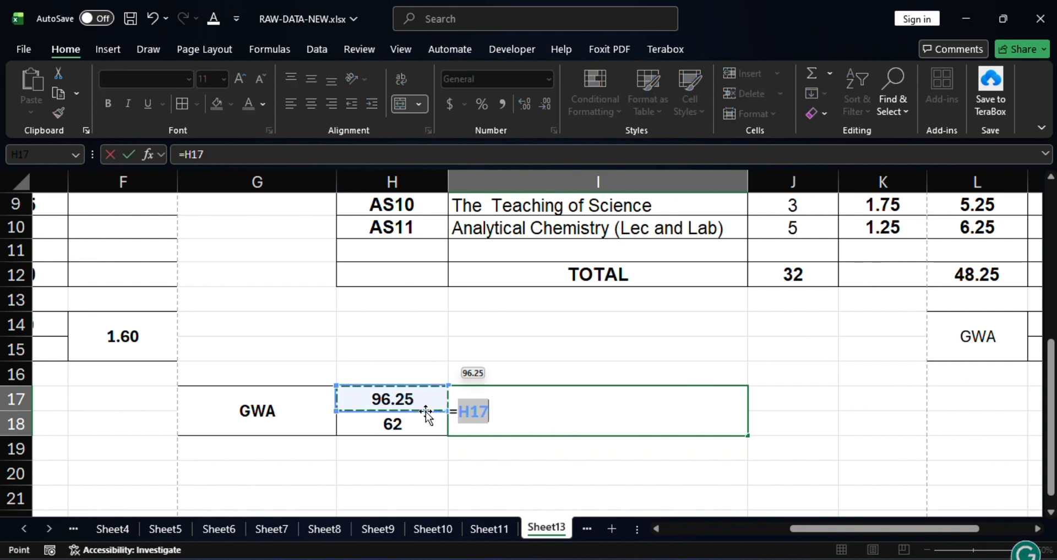
text(/)
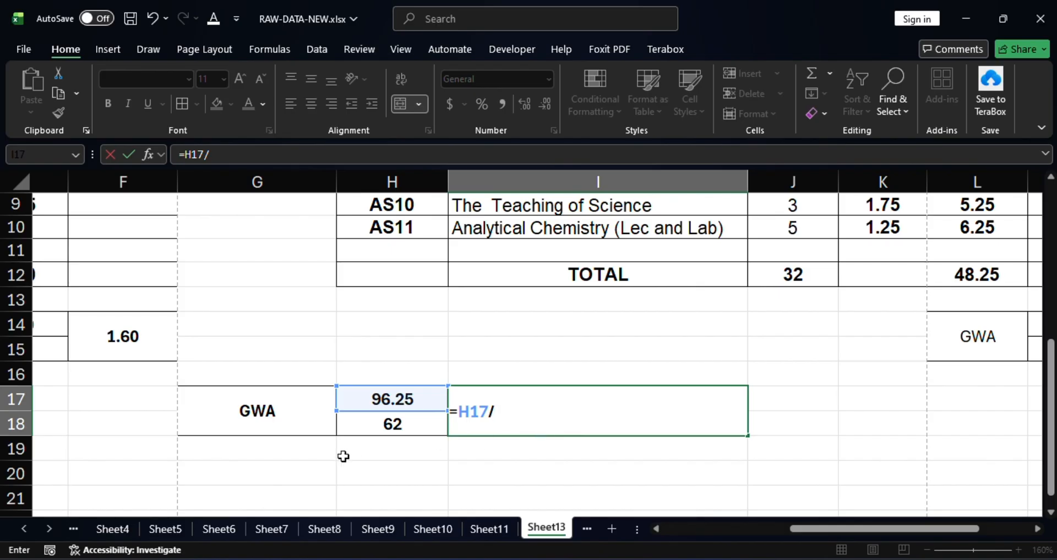
click(400, 426)
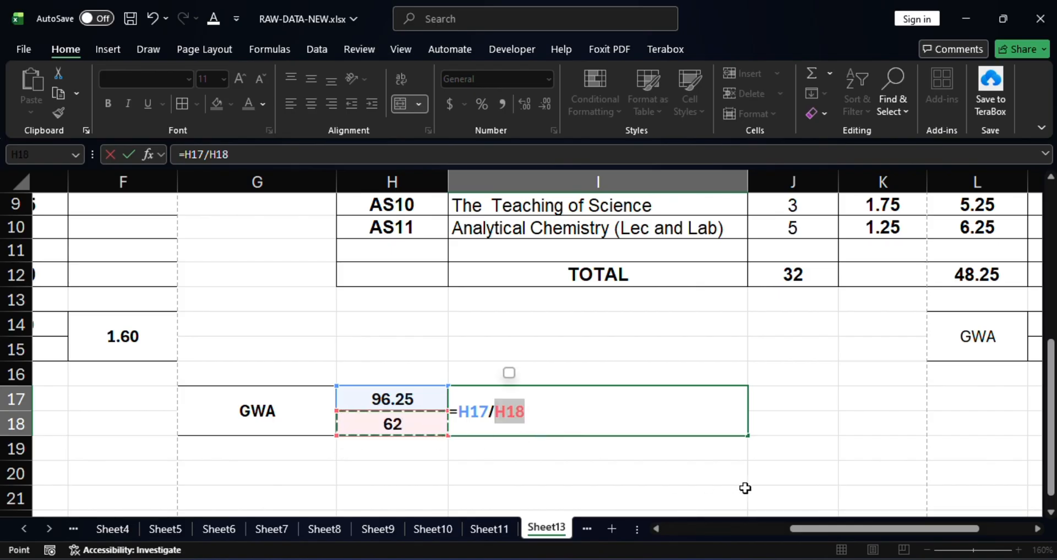
key(Return)
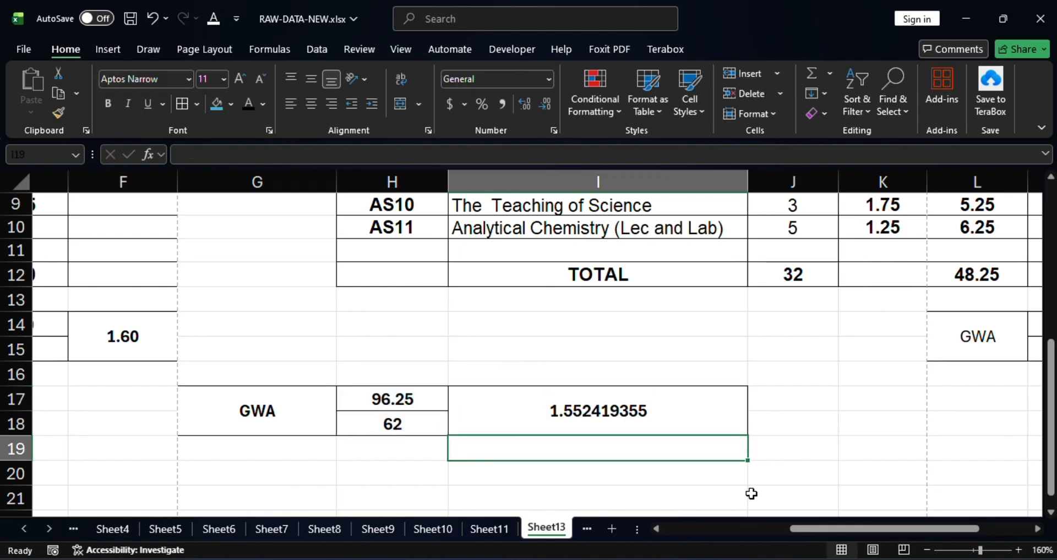
Format the combined GWA in the merged cell I17 to show two decimal places.
click(604, 415)
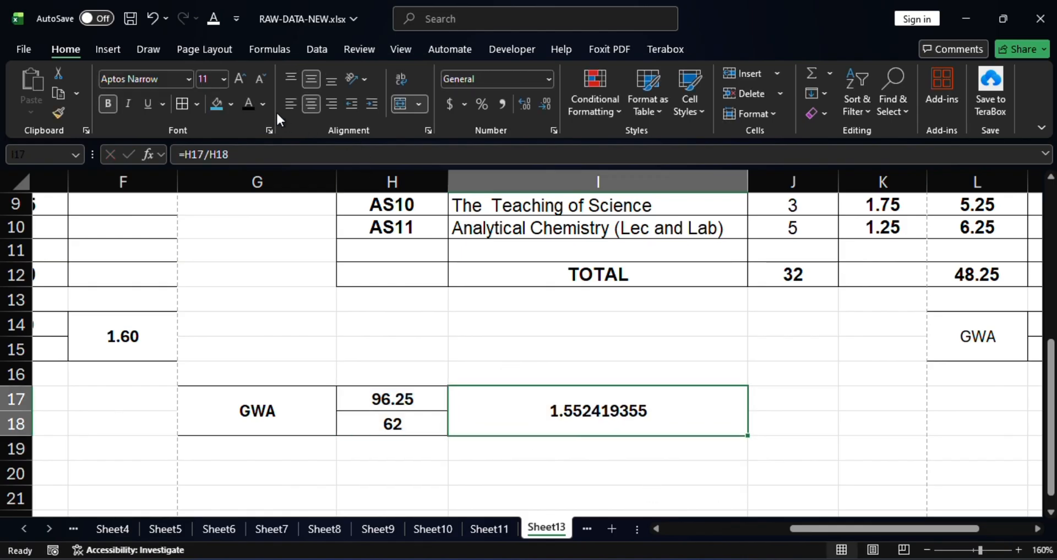
click(541, 106)
double_click(540, 105)
triple_click(541, 105)
click(541, 106)
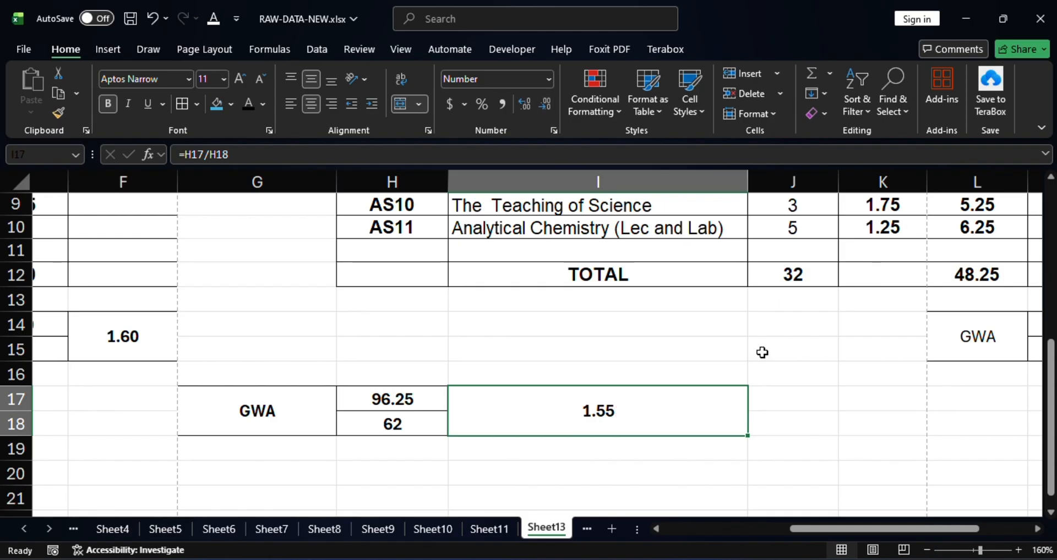
click(863, 480)
click(798, 495)
Color the combined GWA value in I17 standard red and enlarge its font to size 14.
click(637, 424)
click(262, 104)
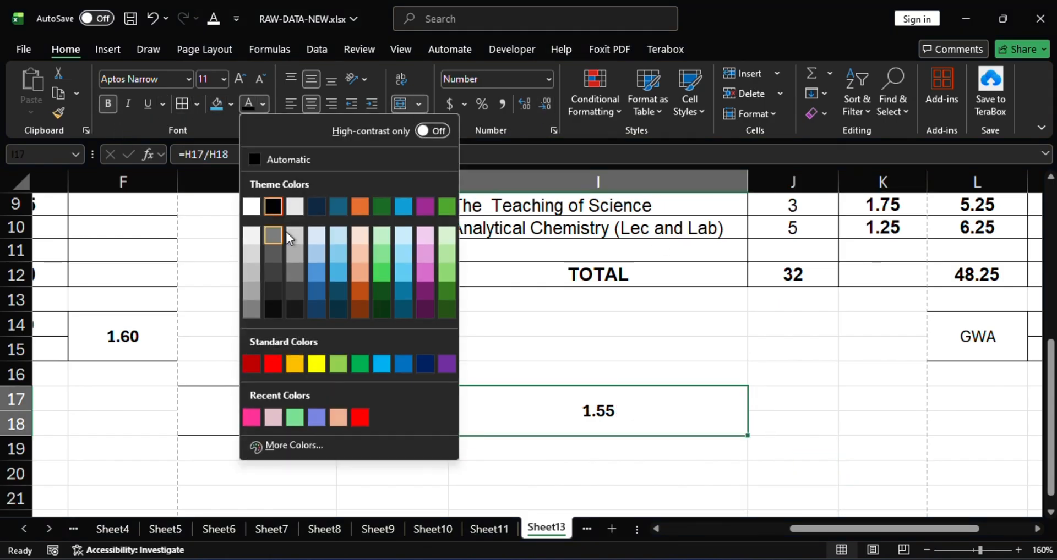
click(272, 364)
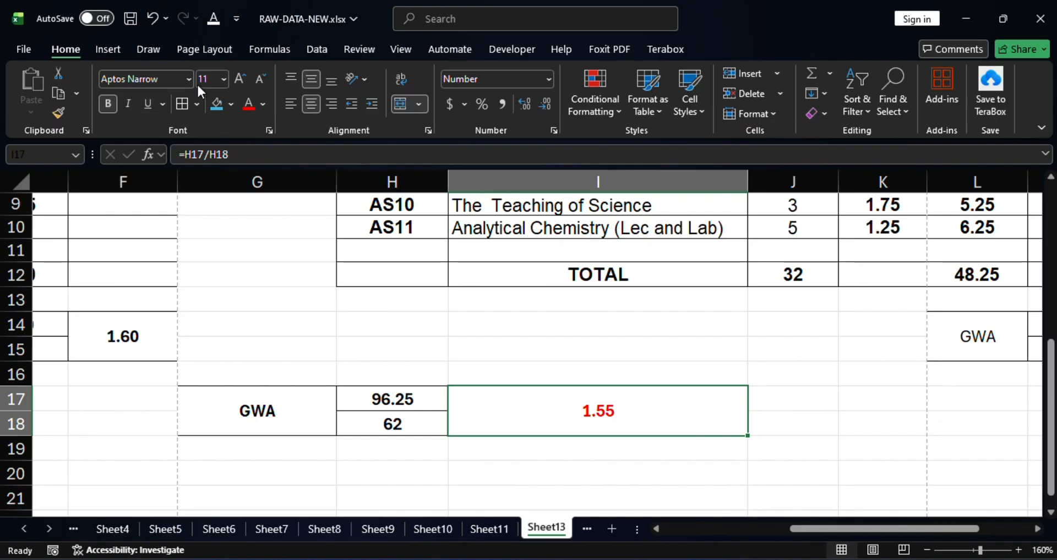
click(239, 81)
click(859, 475)
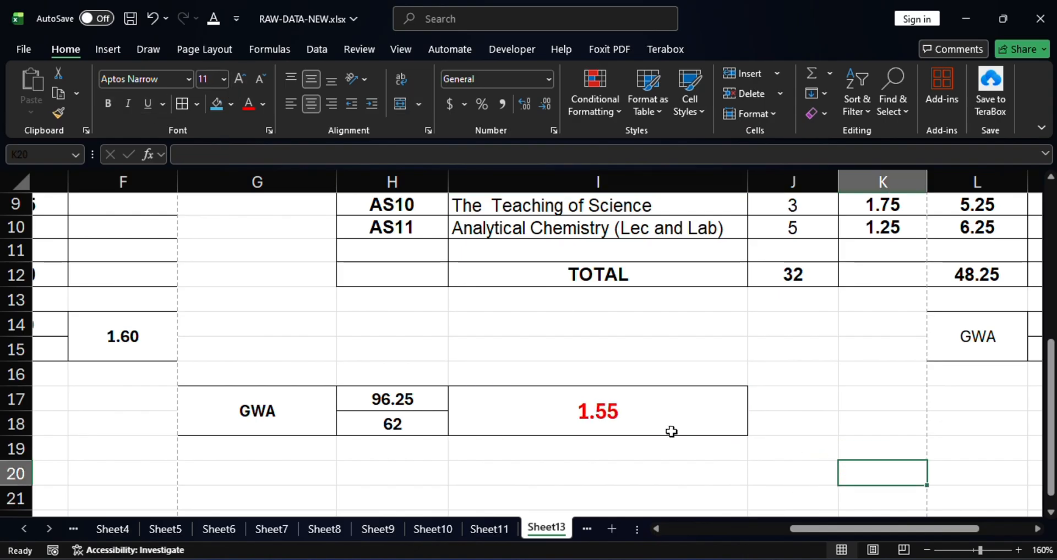
click(712, 481)
Review the finished combined GWA block G17:I18 together with the second semester's course rows and totals.
scroll(524, 417, down, 3)
scroll(525, 417, up, 2)
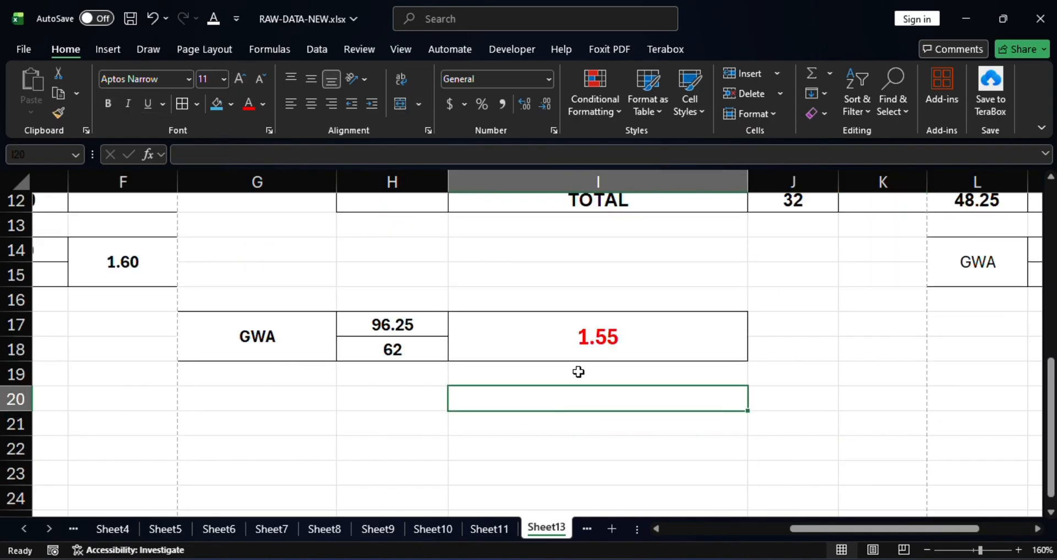
drag(297, 333, 605, 333)
click(828, 429)
scroll(881, 429, up, 2)
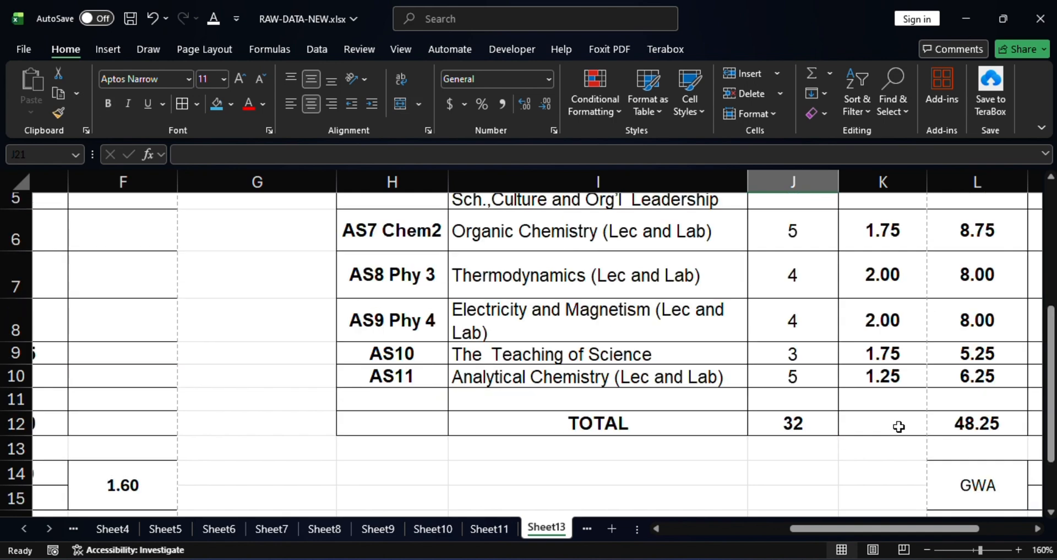
scroll(899, 427, down, 1)
scroll(679, 503, down, 2)
click(603, 337)
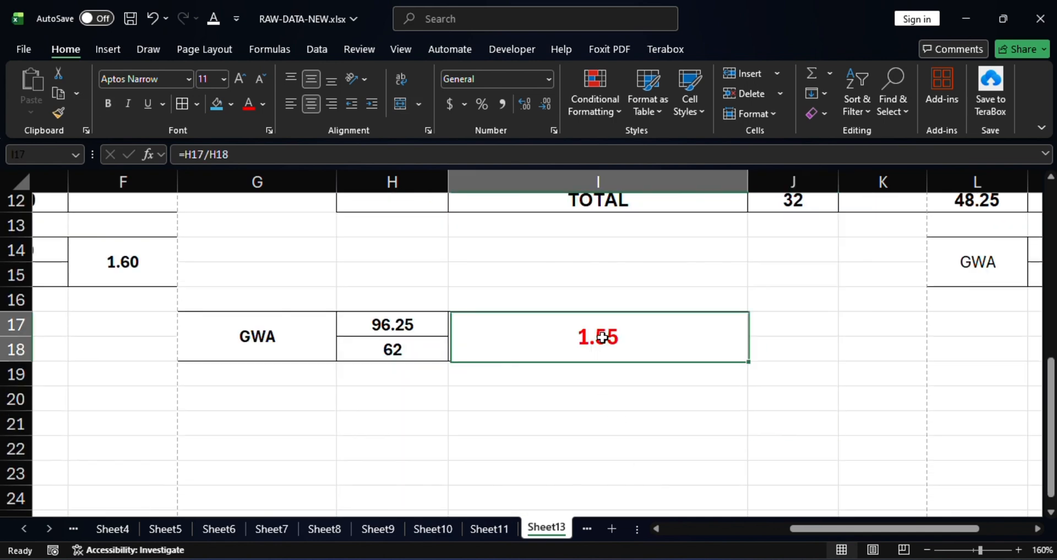
Compare the first semester's GWA in F14 and the second semester's GWA in N14 with the combined GWA in I17.
drag(877, 531, 791, 529)
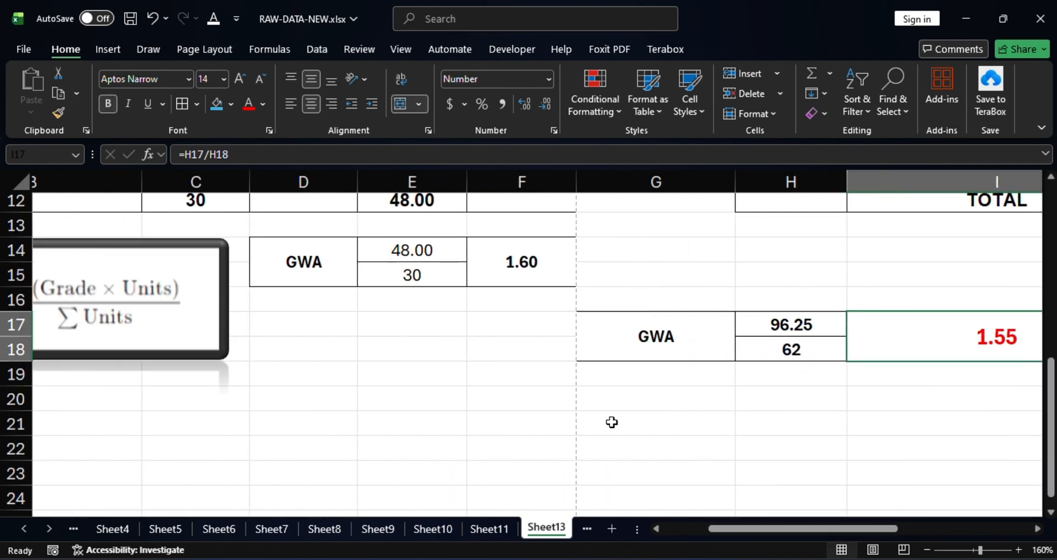
scroll(611, 422, up, 2)
scroll(757, 502, down, 1)
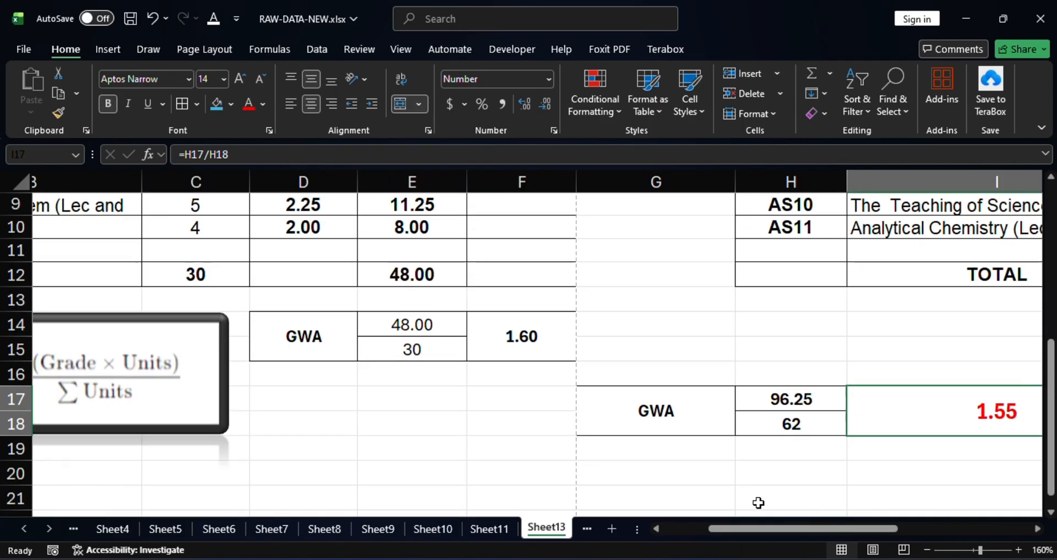
drag(771, 531, 923, 500)
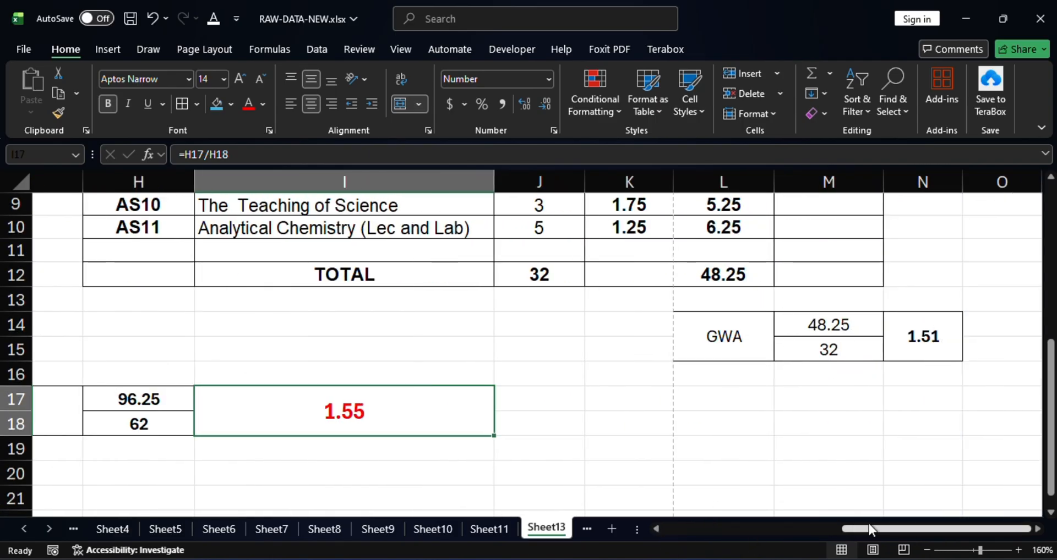
drag(879, 528, 805, 531)
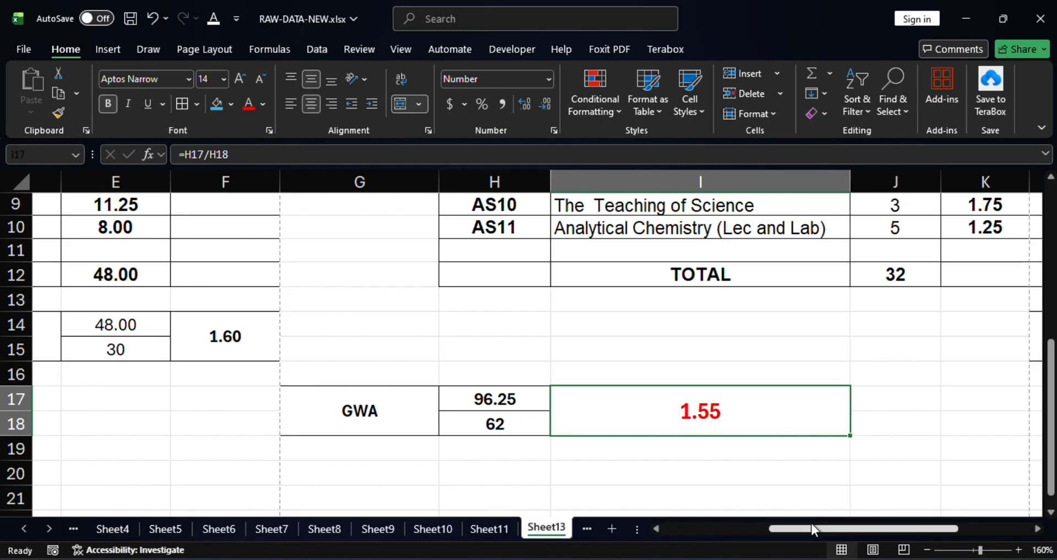
drag(854, 531, 722, 512)
scroll(673, 428, up, 2)
scroll(673, 428, up, 2)
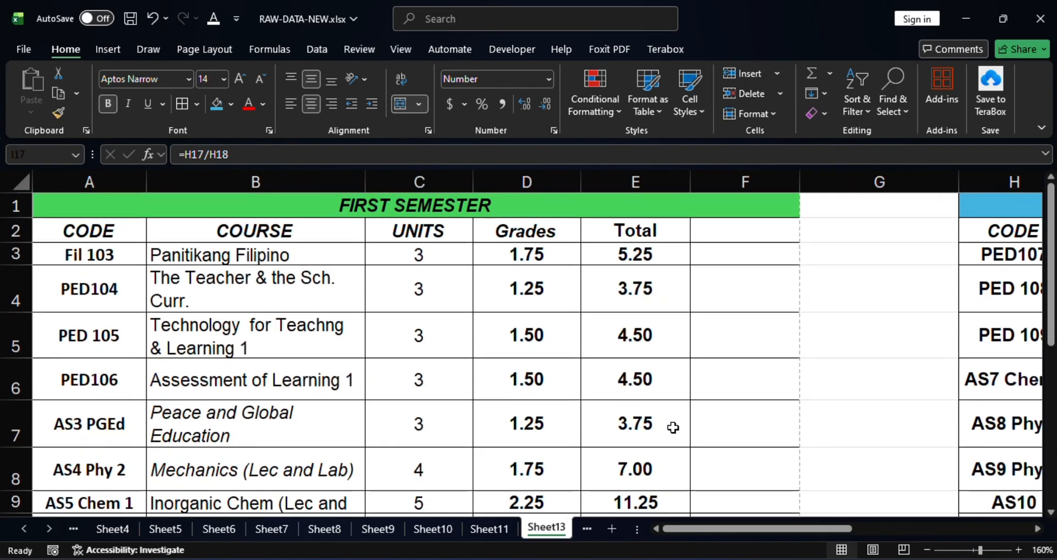
scroll(673, 428, down, 5)
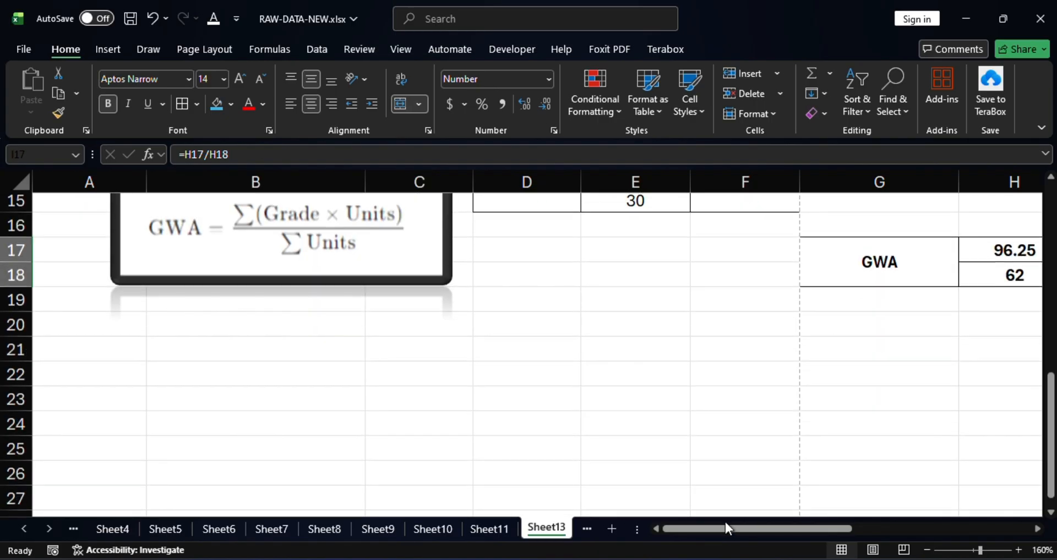
drag(724, 530, 850, 523)
scroll(761, 440, up, 2)
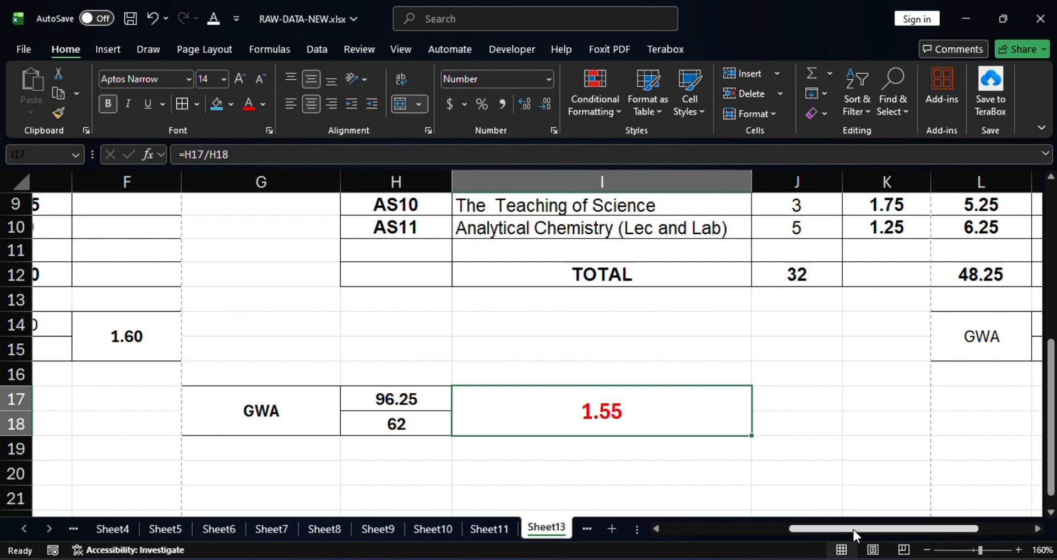
drag(853, 530, 844, 531)
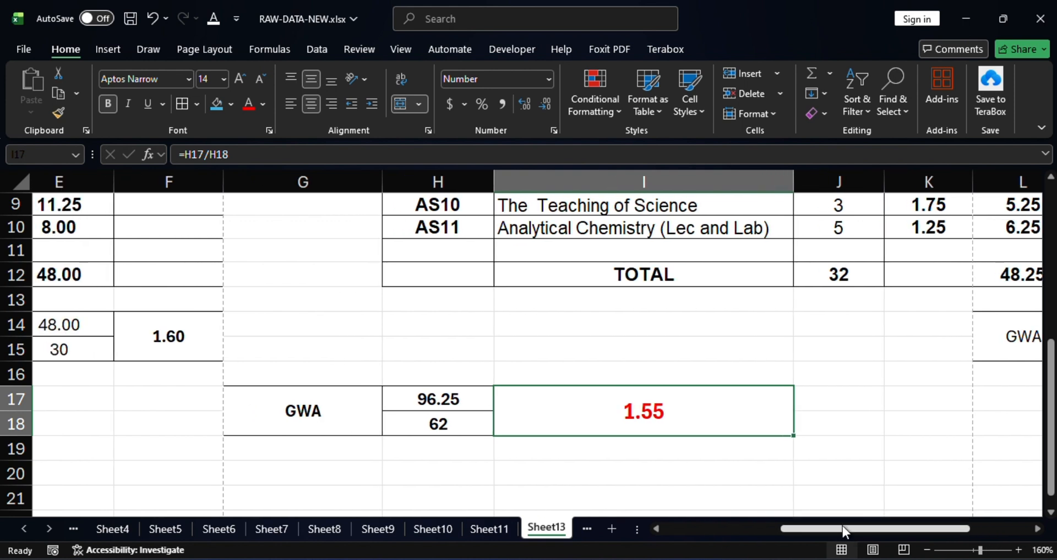